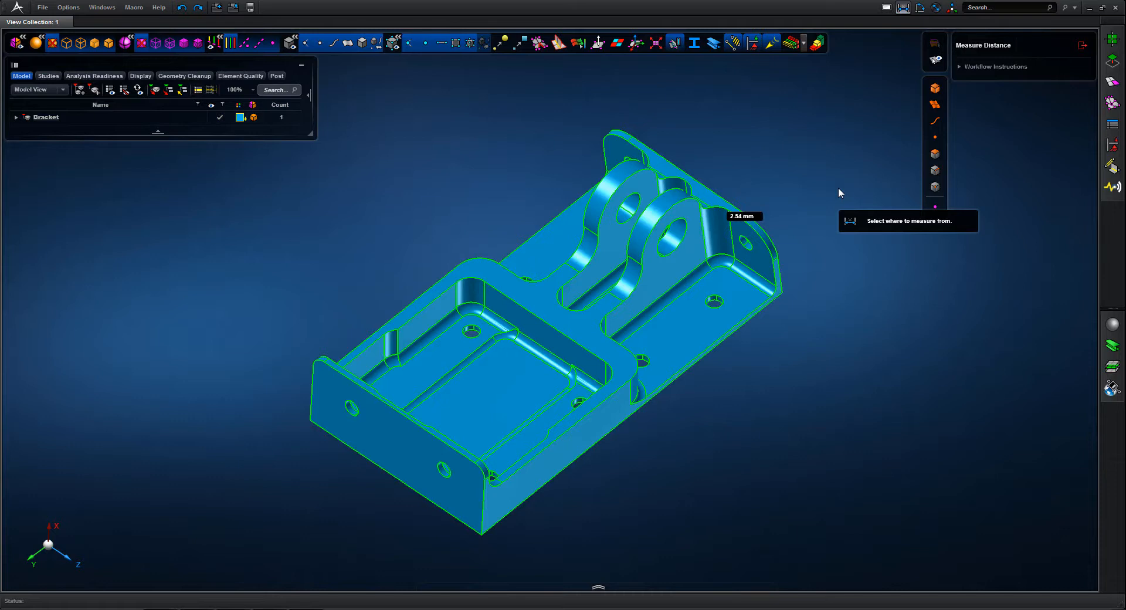
# Close the distance measurement and start the MidSurface tool from the geometry editing tools
pyautogui.click(1083, 45)
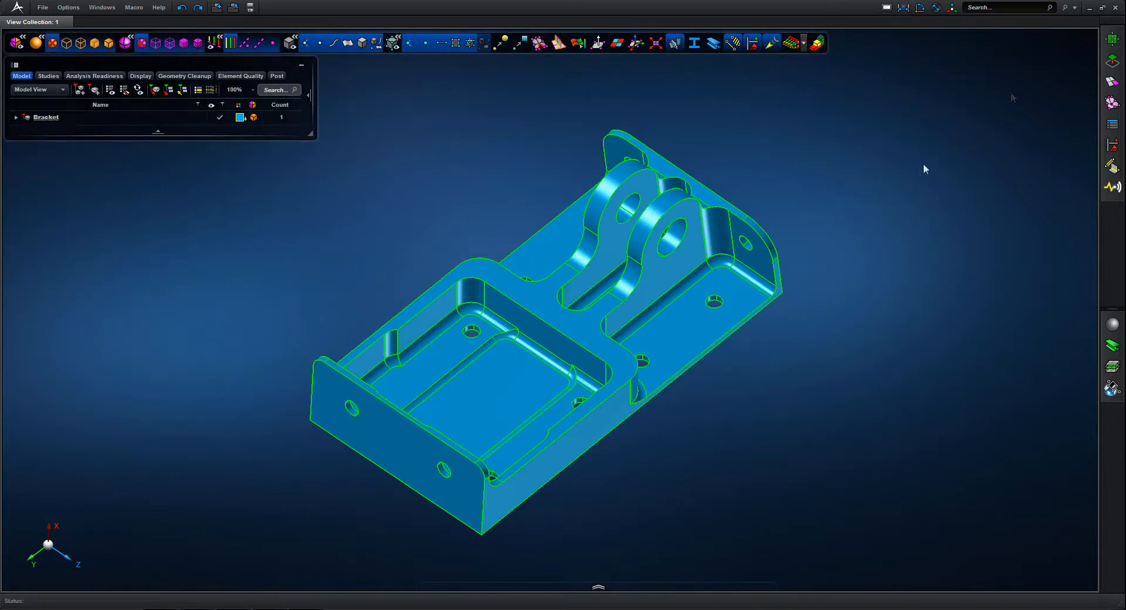
pyautogui.click(1115, 68)
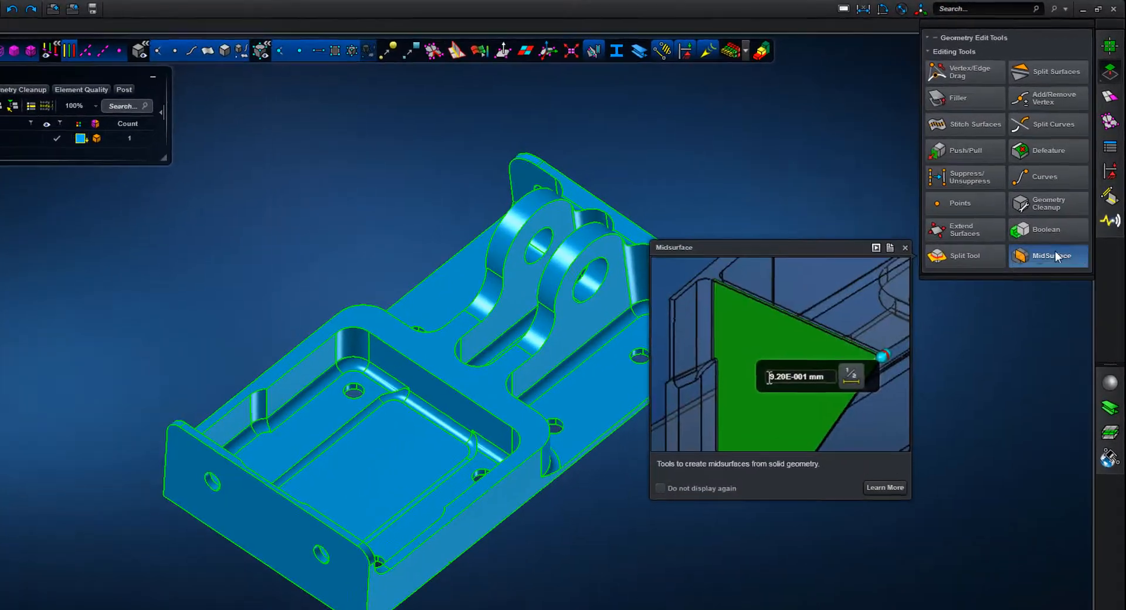
pyautogui.click(1065, 216)
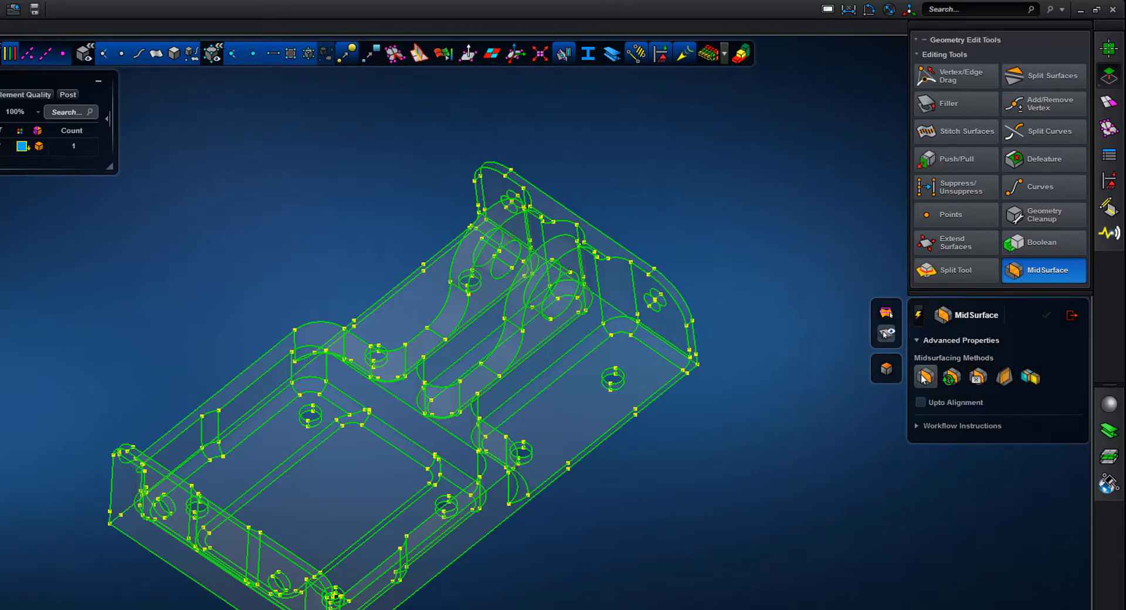
# Create offset midsurfaces from the bracket's front end face and both long outer side faces, and hide the solid to inspect them
pyautogui.click(211, 547)
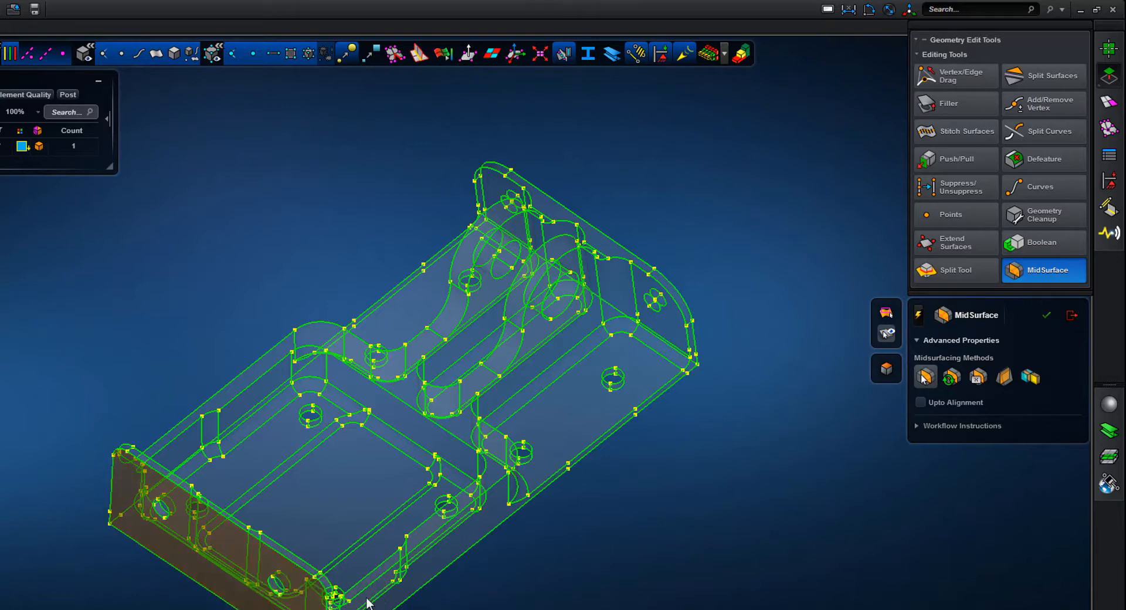
pyautogui.click(471, 535)
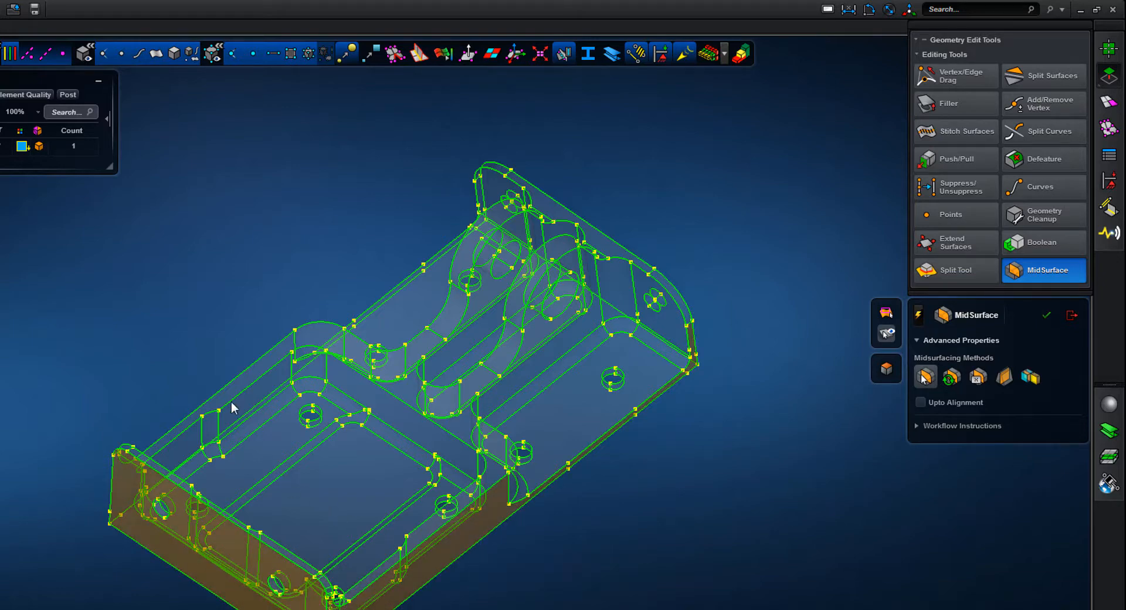
pyautogui.moveTo(203, 337); pyautogui.dragTo(340, 366, button='middle')
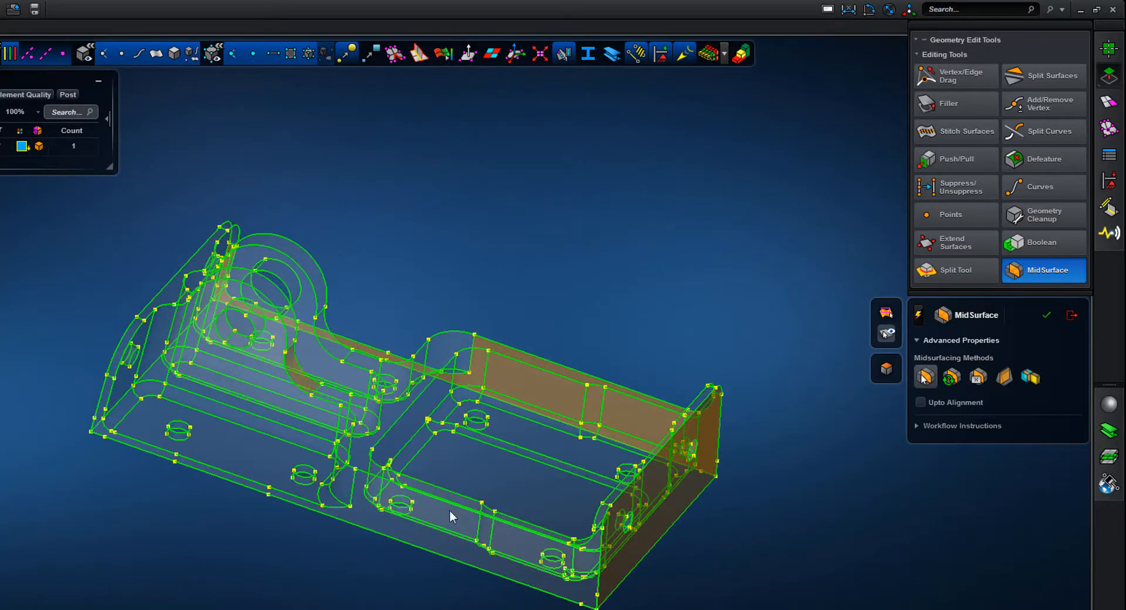
pyautogui.click(457, 529)
pyautogui.middleClick(561, 305)
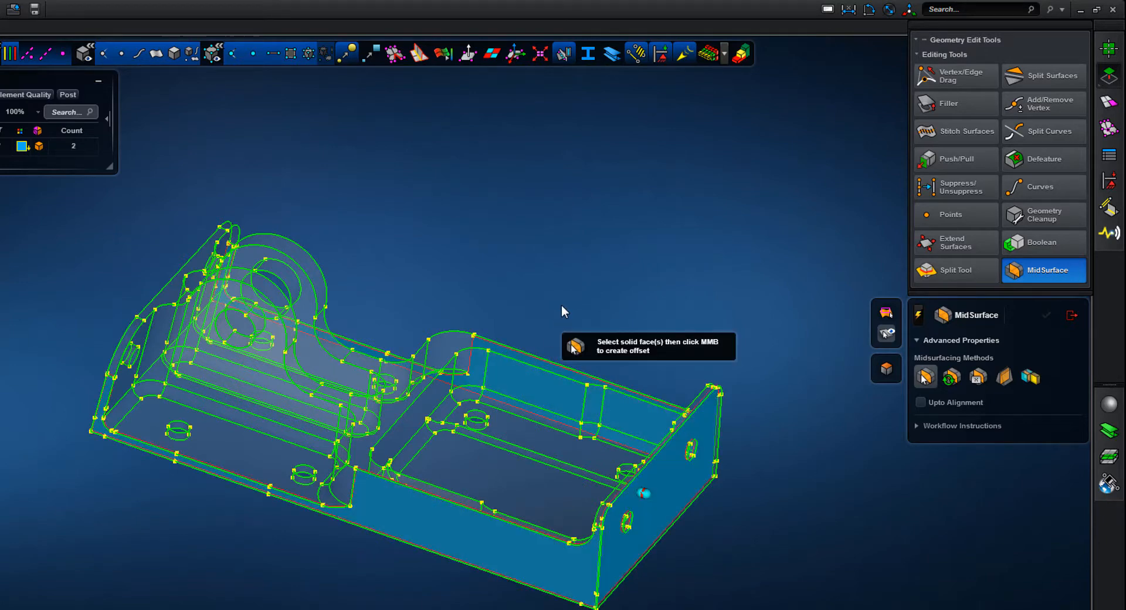
pyautogui.click(174, 52)
pyautogui.moveTo(481, 192)
pyautogui.mouseDown(button='middle')
pyautogui.moveTo(472, 187)
pyautogui.moveTo(508, 202)
pyautogui.moveTo(486, 194)
pyautogui.mouseUp(button='middle')
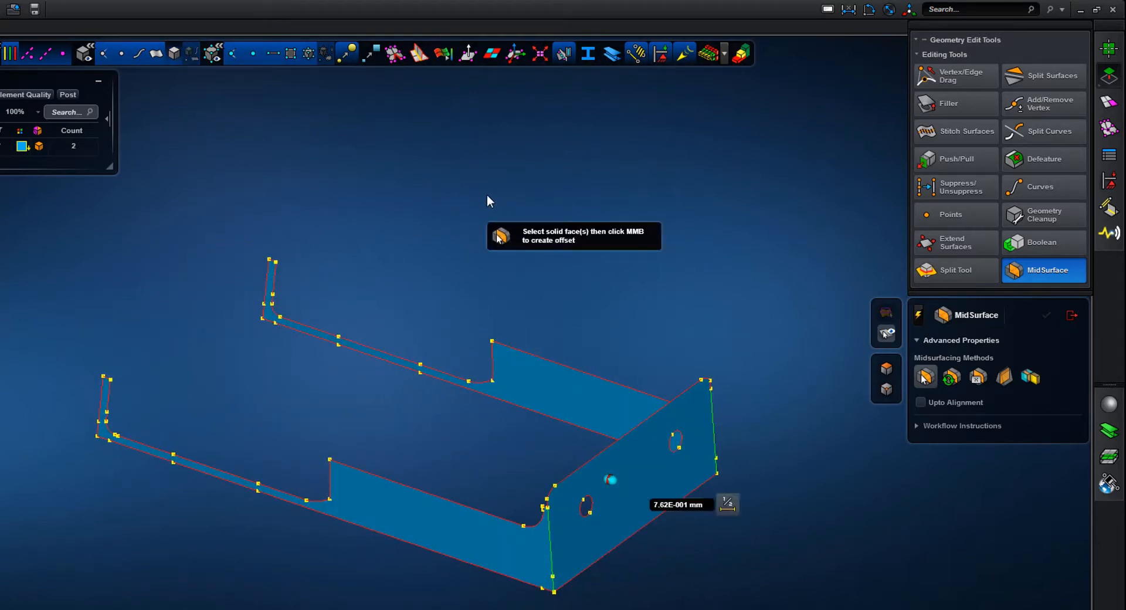
# Undo the offset midsurface creation and show the solid bracket again
pyautogui.hotkey('ctrl', 'z')
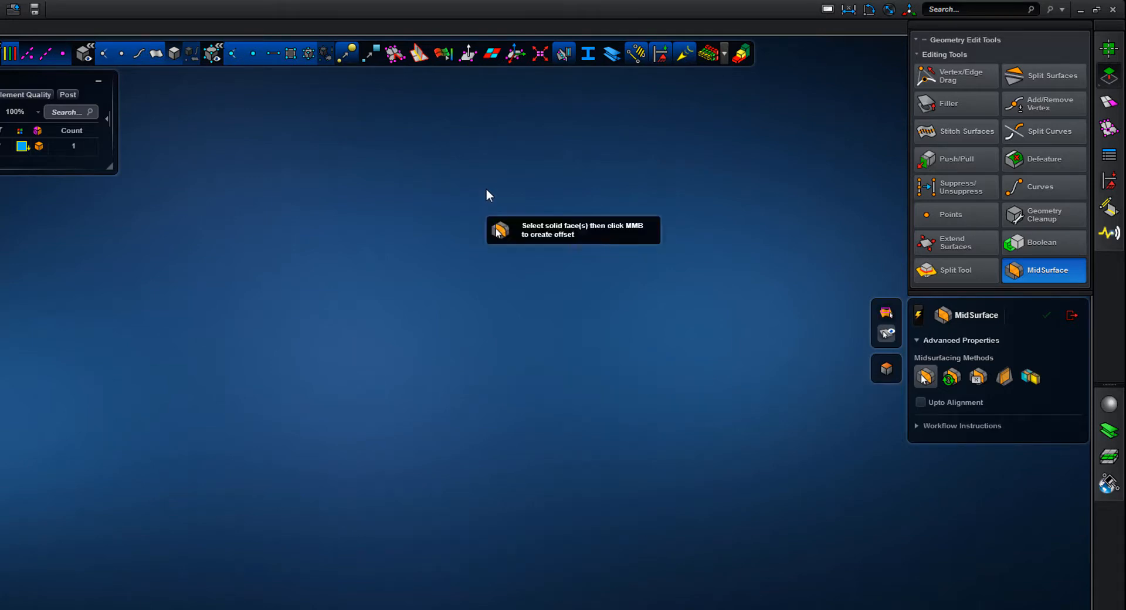
pyautogui.click(175, 52)
pyautogui.moveTo(603, 234); pyautogui.dragTo(482, 262, button='middle')
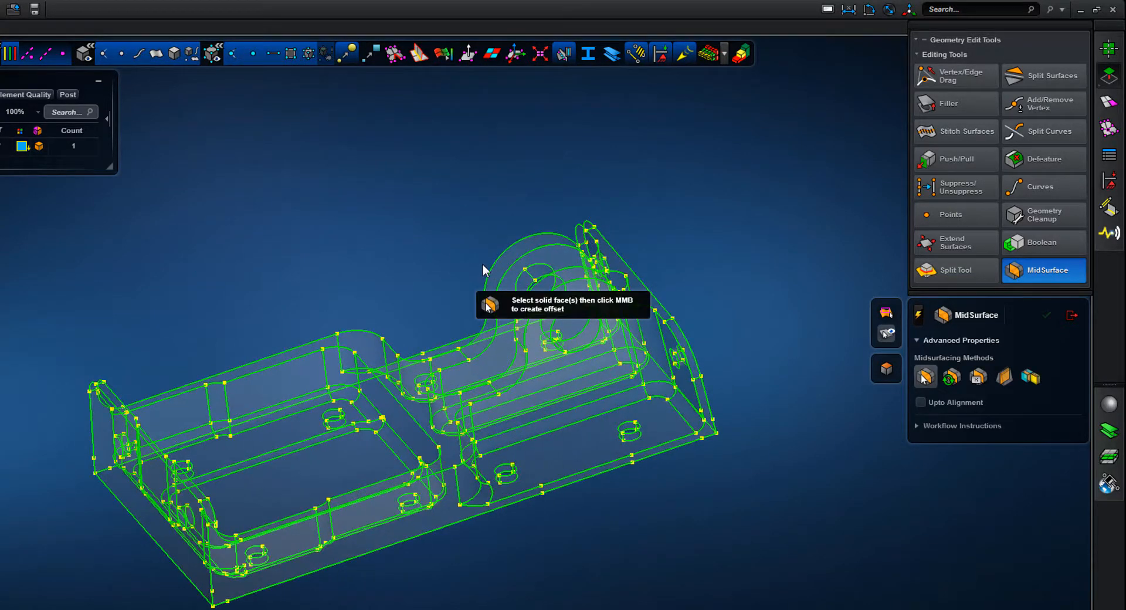
# Identify the face pairs of the whole bracket body with the incremental midsurfacing method
pyautogui.click(1029, 377)
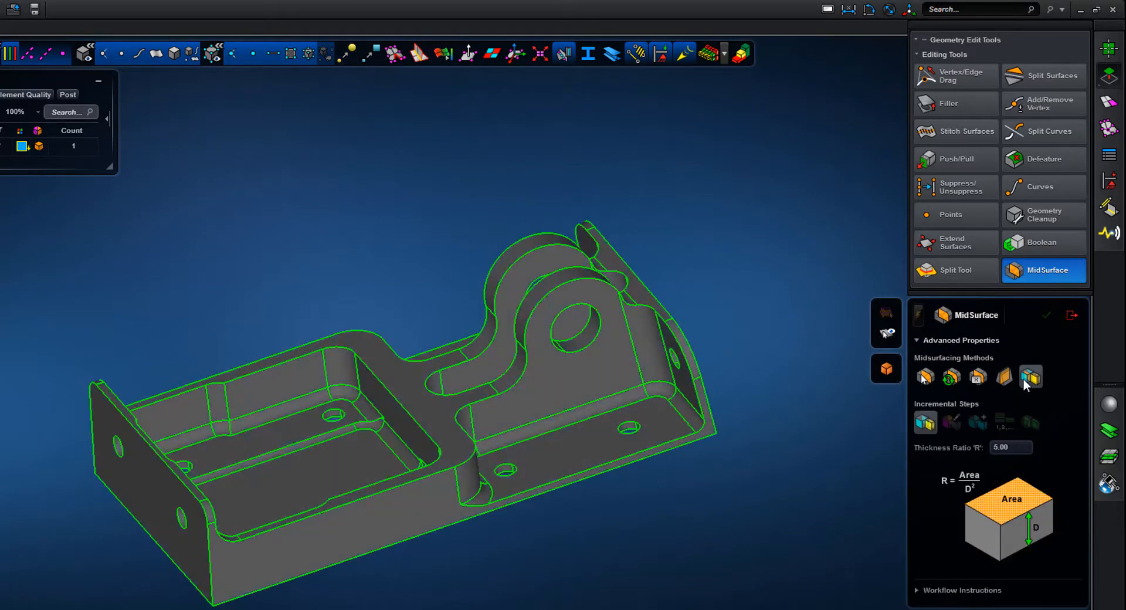
pyautogui.click(465, 448)
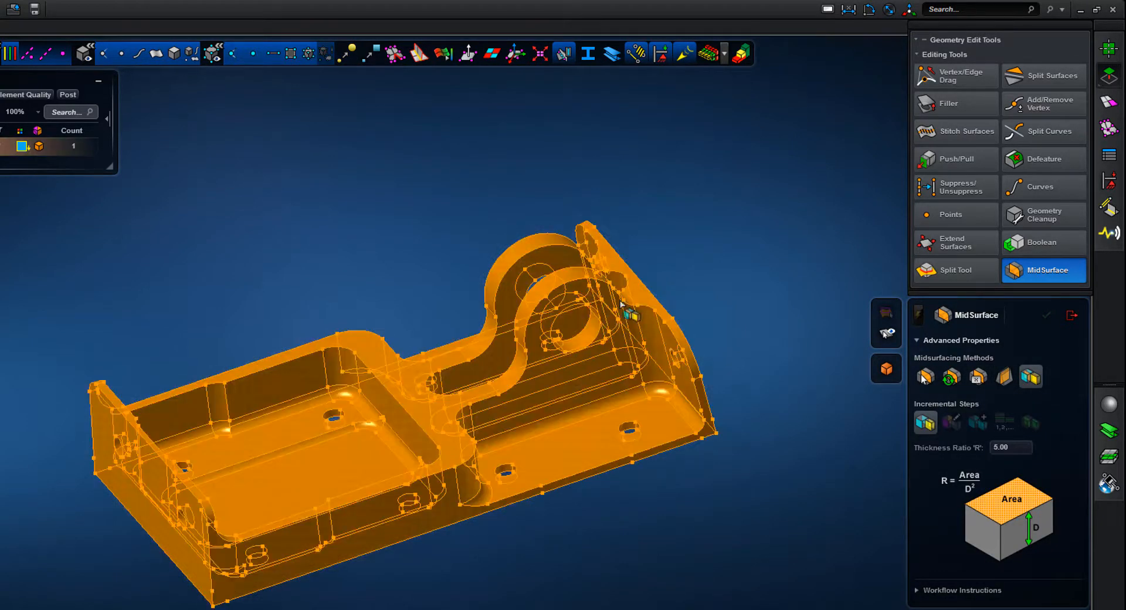
pyautogui.middleClick(688, 225)
# Edit the front end wall's face pair, removing the recess and fillet faces from its inner side, and finalize the pair
pyautogui.moveTo(727, 221); pyautogui.dragTo(666, 381, button='middle')
pyautogui.scroll(3, 645, 334)
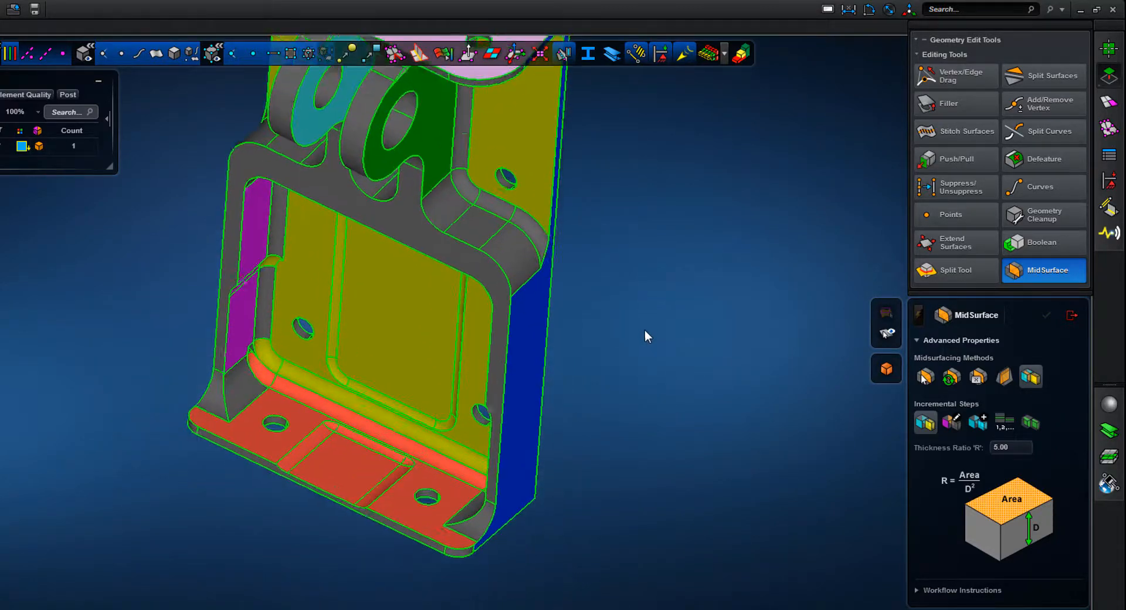
pyautogui.scroll(2, 645, 343)
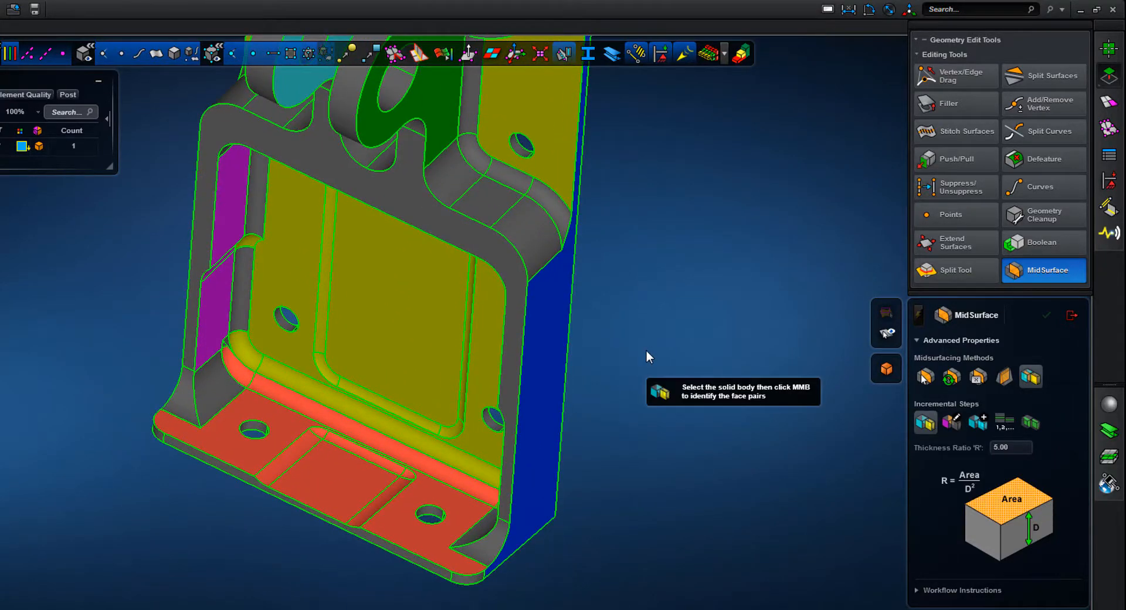
pyautogui.click(952, 422)
pyautogui.click(441, 493)
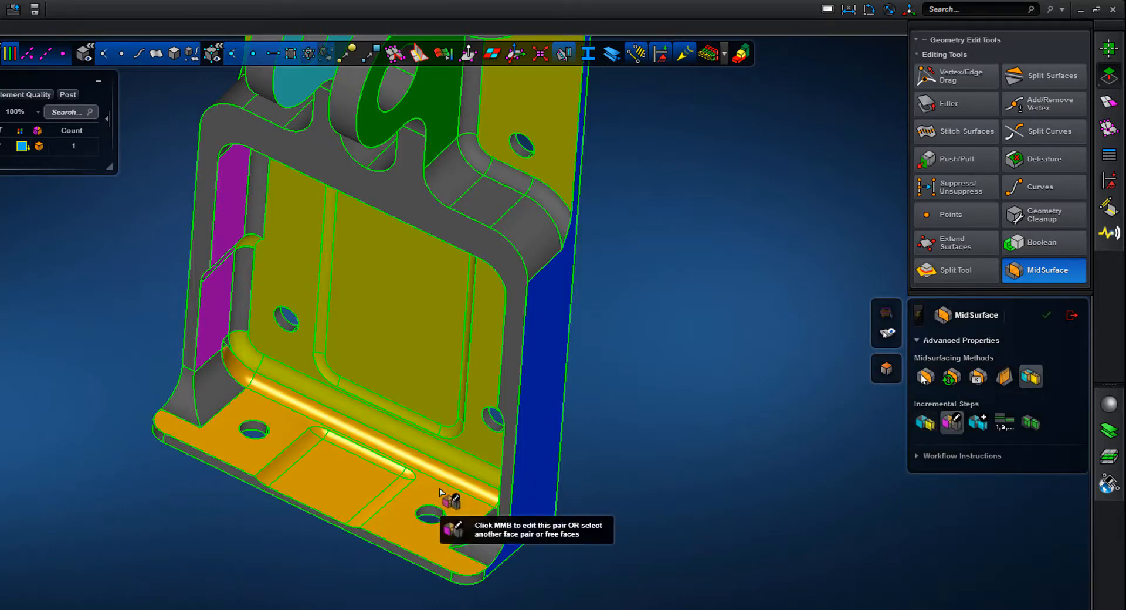
pyautogui.middleClick(441, 493)
pyautogui.click(307, 445)
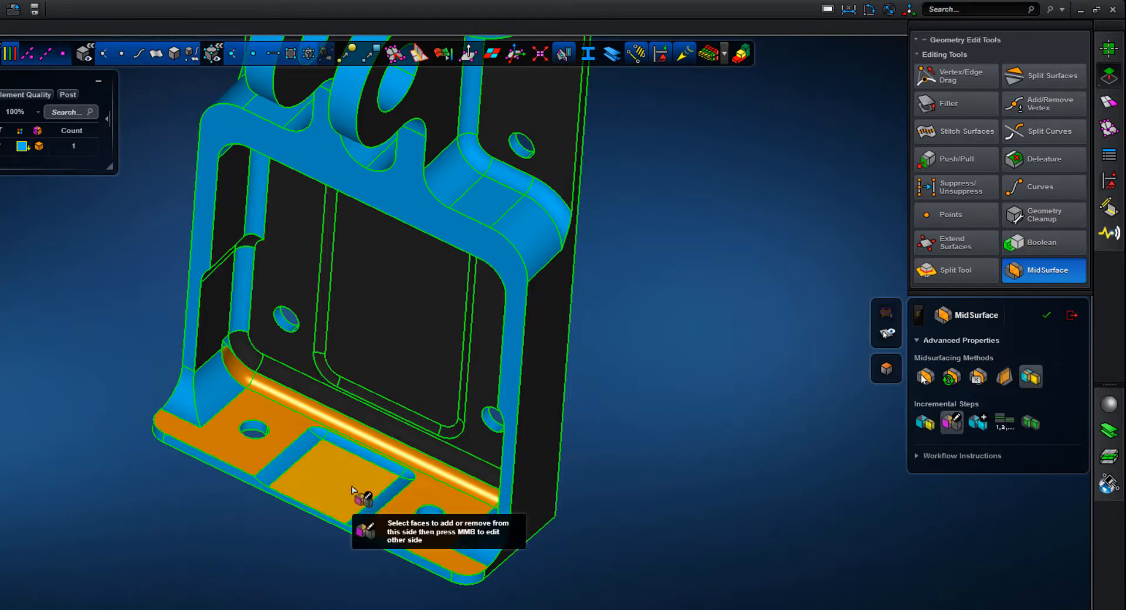
pyautogui.click(364, 498)
pyautogui.click(252, 384)
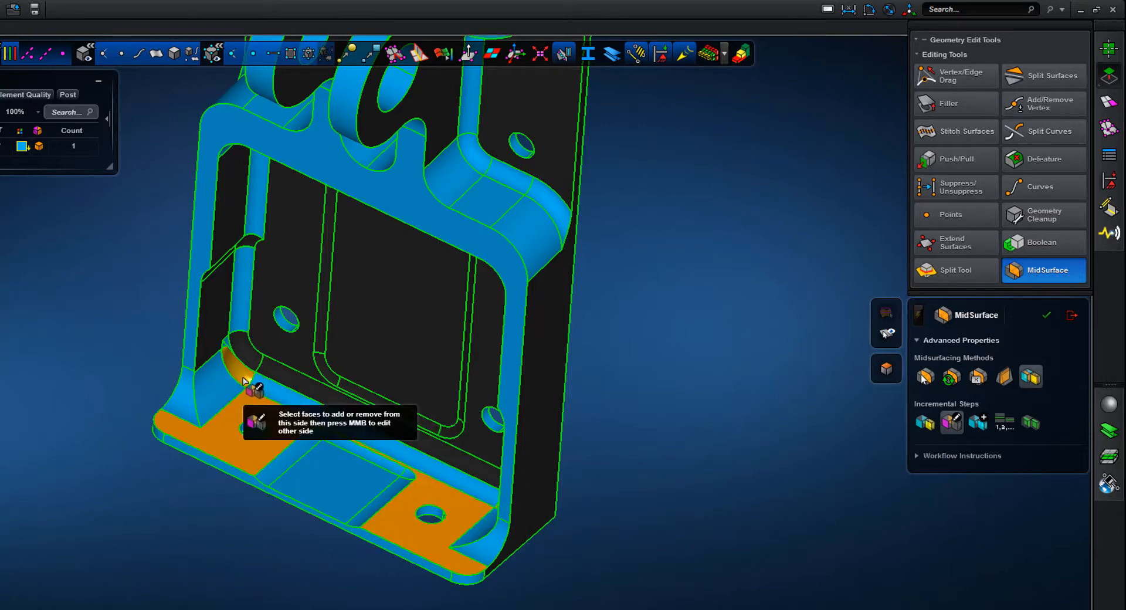
pyautogui.moveTo(644, 440); pyautogui.dragTo(680, 464, button='middle')
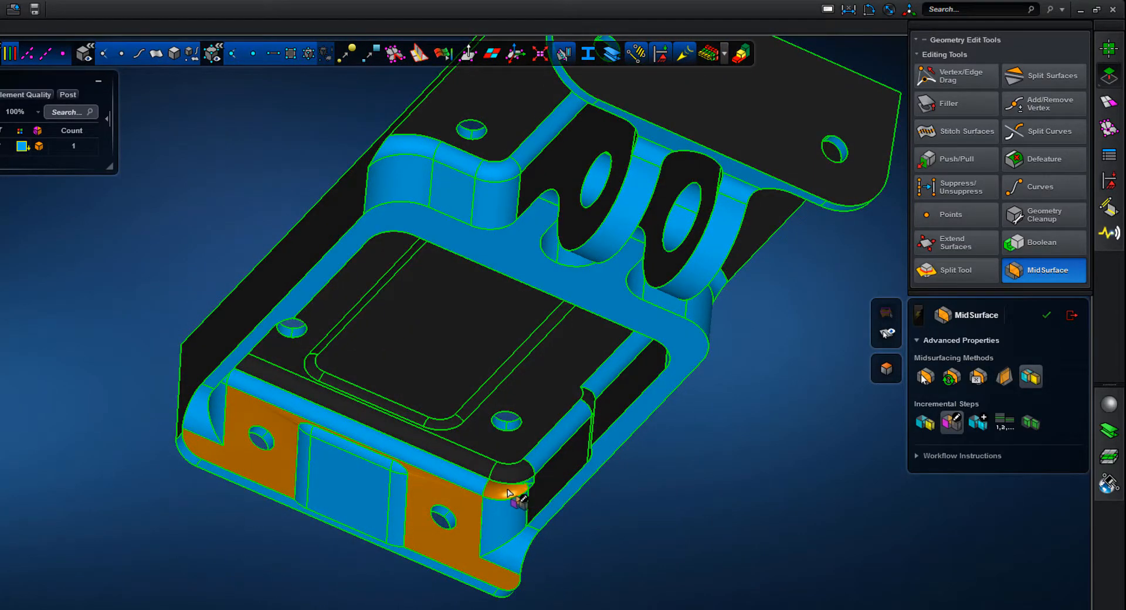
pyautogui.middleClick(704, 522)
pyautogui.moveTo(703, 523); pyautogui.dragTo(682, 489, button='middle')
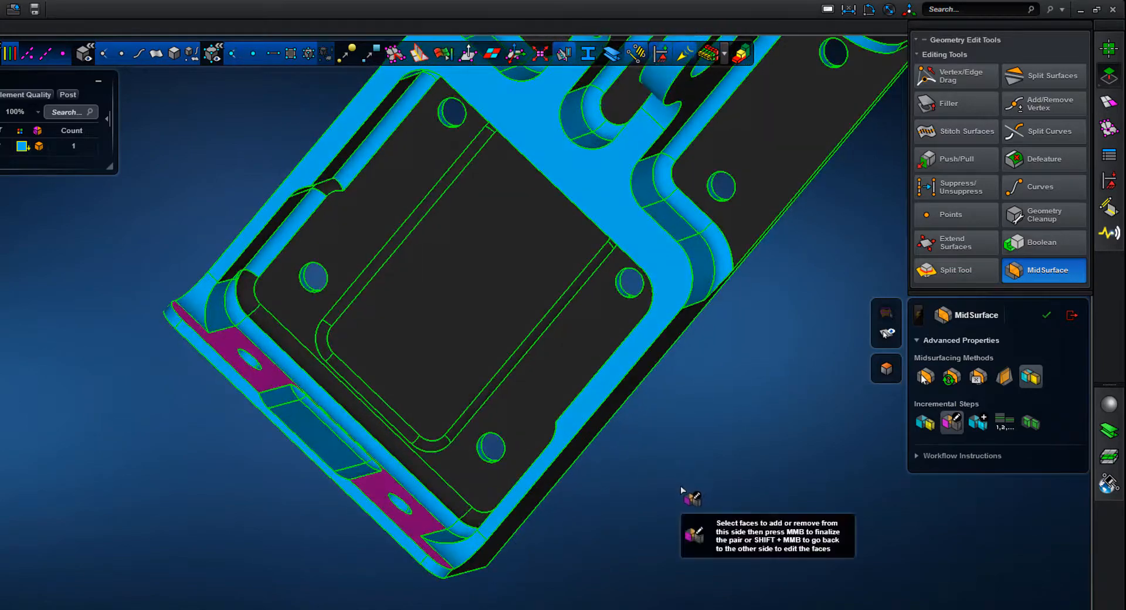
pyautogui.middleClick(681, 490)
# Extract midsurfaces manually from all of the bracket's face pairs using Extend & Trim
pyautogui.scroll(3, 656, 583)
pyautogui.moveTo(656, 582); pyautogui.dragTo(663, 523, button='middle')
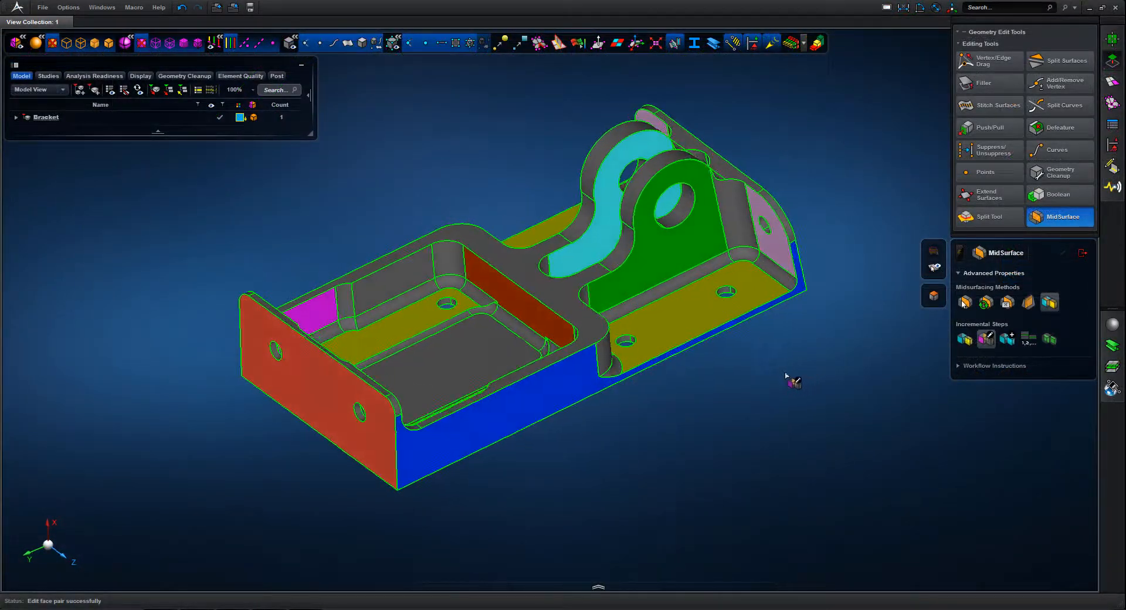
pyautogui.moveTo(786, 374)
pyautogui.mouseDown(button='middle')
pyautogui.moveTo(734, 388)
pyautogui.moveTo(722, 404)
pyautogui.moveTo(731, 420)
pyautogui.moveTo(775, 405)
pyautogui.moveTo(818, 436)
pyautogui.moveTo(776, 402)
pyautogui.moveTo(789, 395)
pyautogui.mouseUp(button='middle')
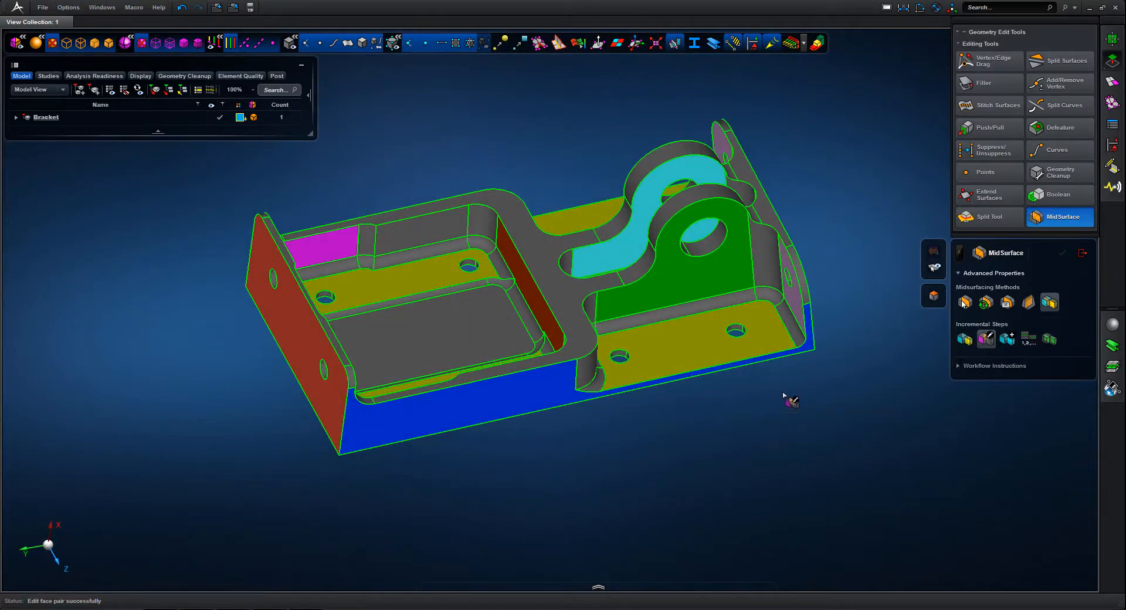
pyautogui.click(1047, 339)
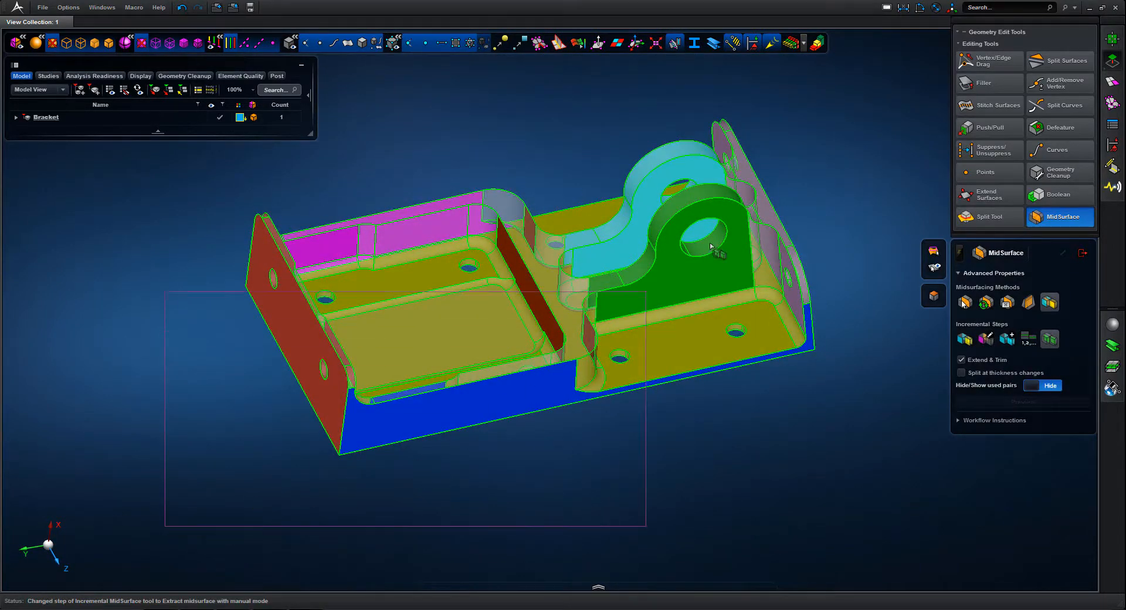
pyautogui.moveTo(854, 90); pyautogui.dragTo(854, 89)
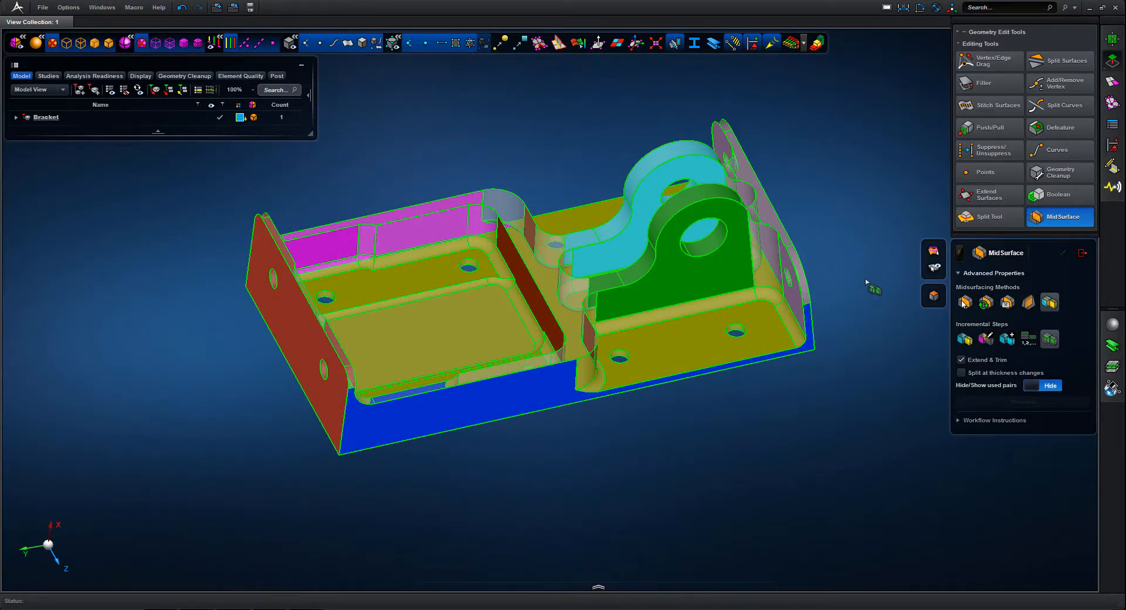
pyautogui.middleClick(864, 365)
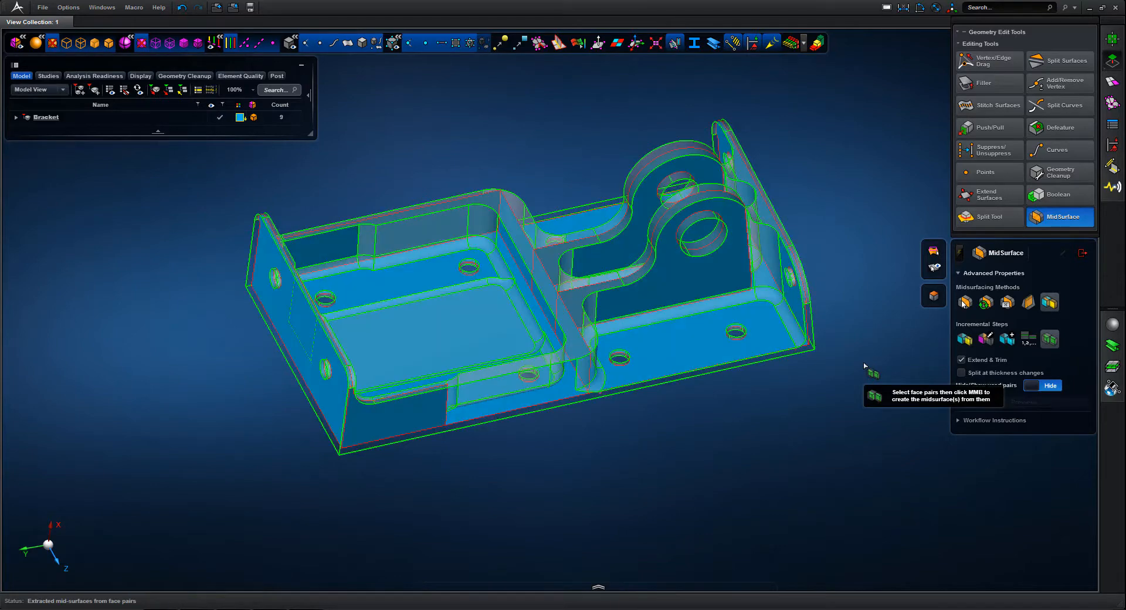
# Hide the solid body so only the midsurfaces are displayed, and leave the MidSurface tool
pyautogui.click(360, 47)
pyautogui.moveTo(609, 493)
pyautogui.mouseDown(button='middle')
pyautogui.moveTo(603, 480)
pyautogui.moveTo(647, 470)
pyautogui.moveTo(713, 474)
pyautogui.moveTo(747, 497)
pyautogui.moveTo(596, 500)
pyautogui.moveTo(608, 511)
pyautogui.mouseUp(button='middle')
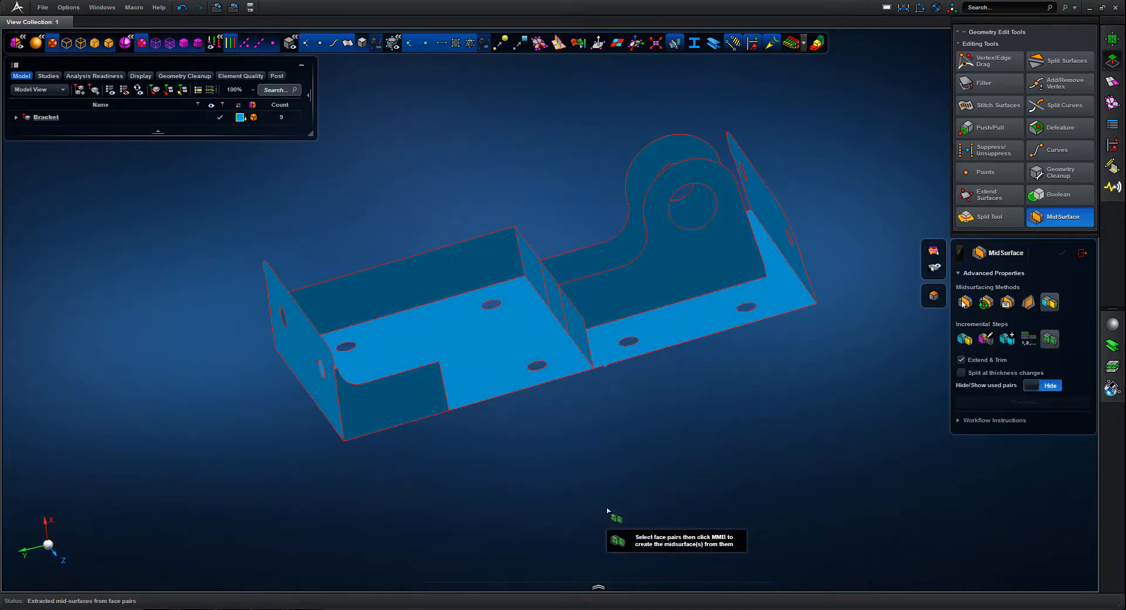
pyautogui.click(1082, 254)
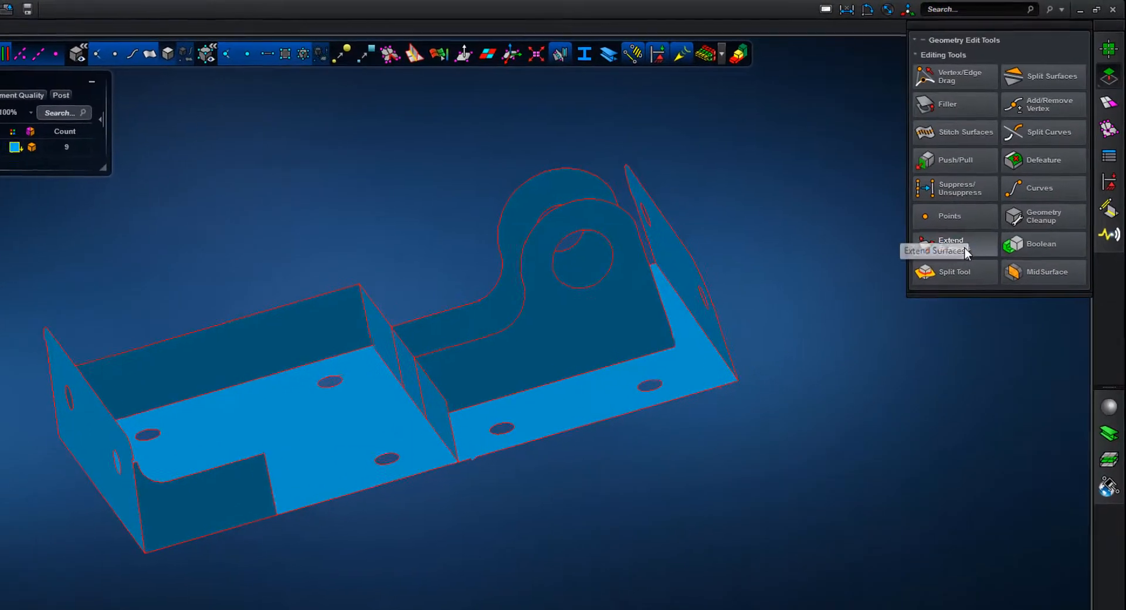
# Extend all the midsurfaces to meet each other and stitch them with the Extend Surfaces tool
pyautogui.click(985, 194)
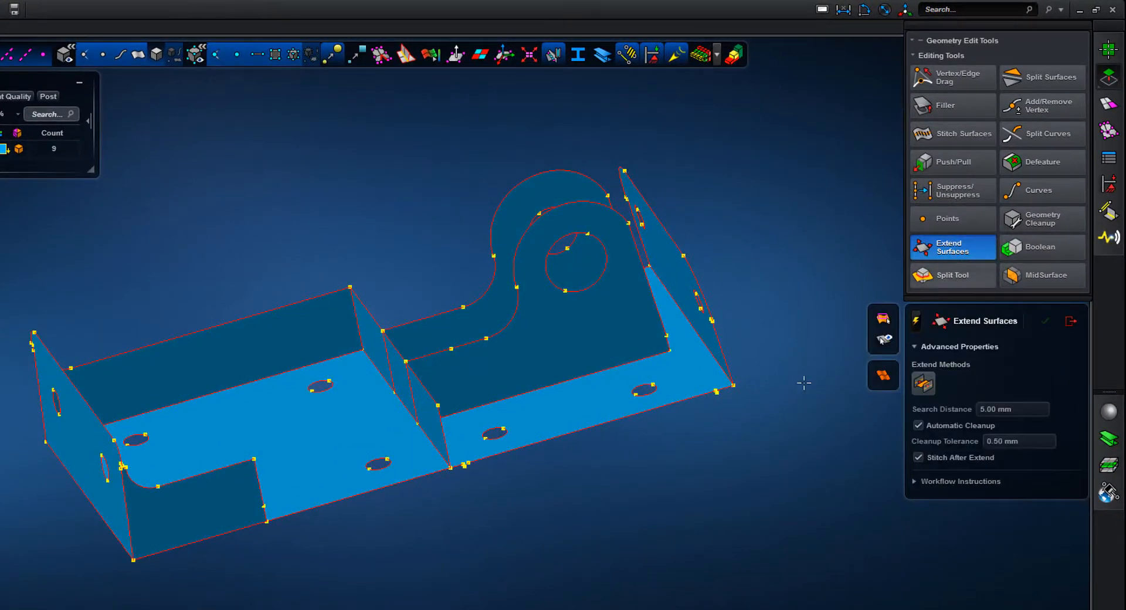
pyautogui.moveTo(556, 250); pyautogui.dragTo(790, 135)
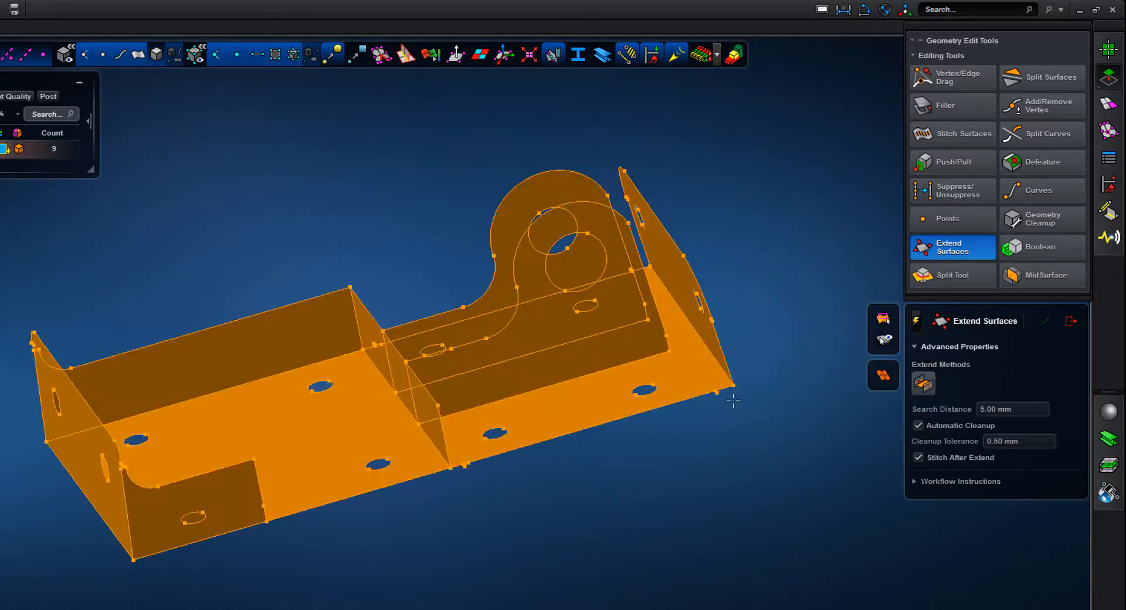
pyautogui.middleClick(716, 489)
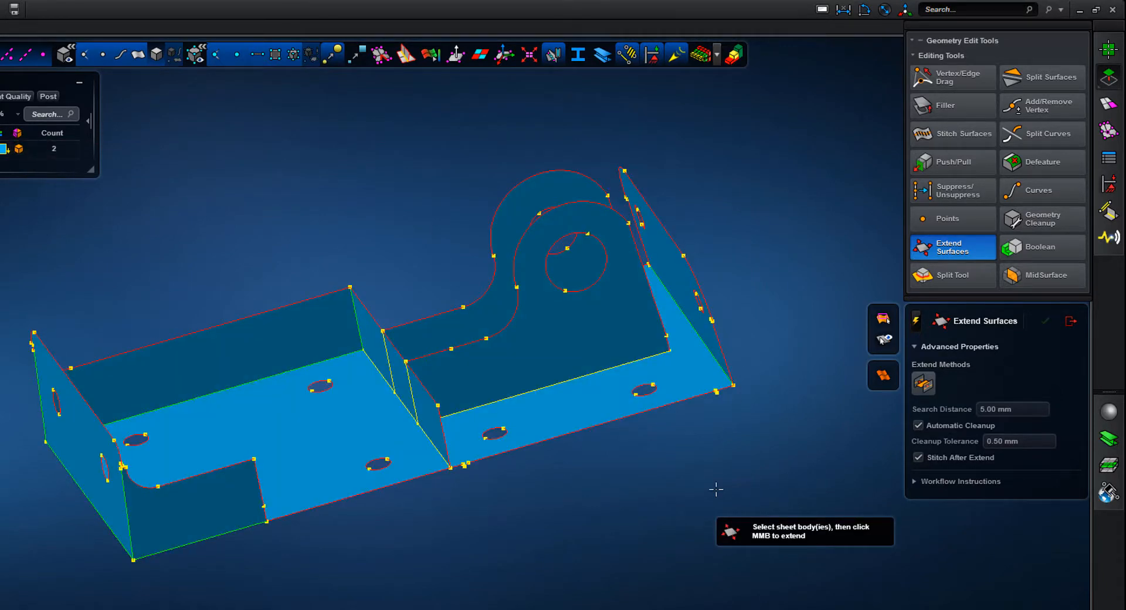
# Try to straighten the small notch in the base plate's long edge with Vertex/Edge Drag, aligning it to the adjacent straight edge
pyautogui.click(941, 80)
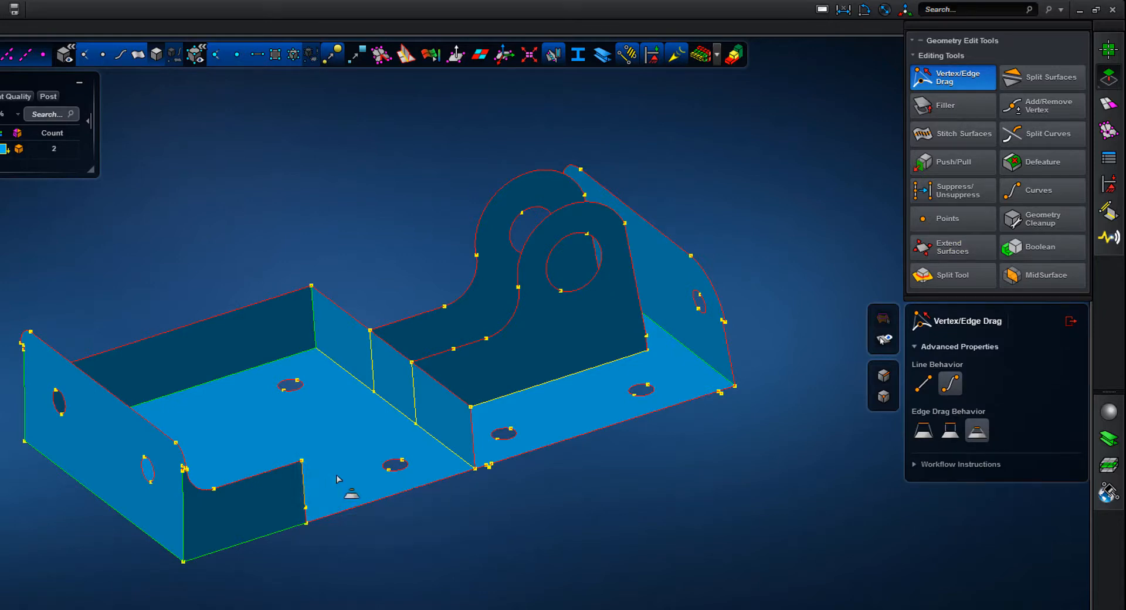
pyautogui.moveTo(465, 438); pyautogui.dragTo(440, 504)
pyautogui.moveTo(473, 556); pyautogui.dragTo(398, 582, button='middle')
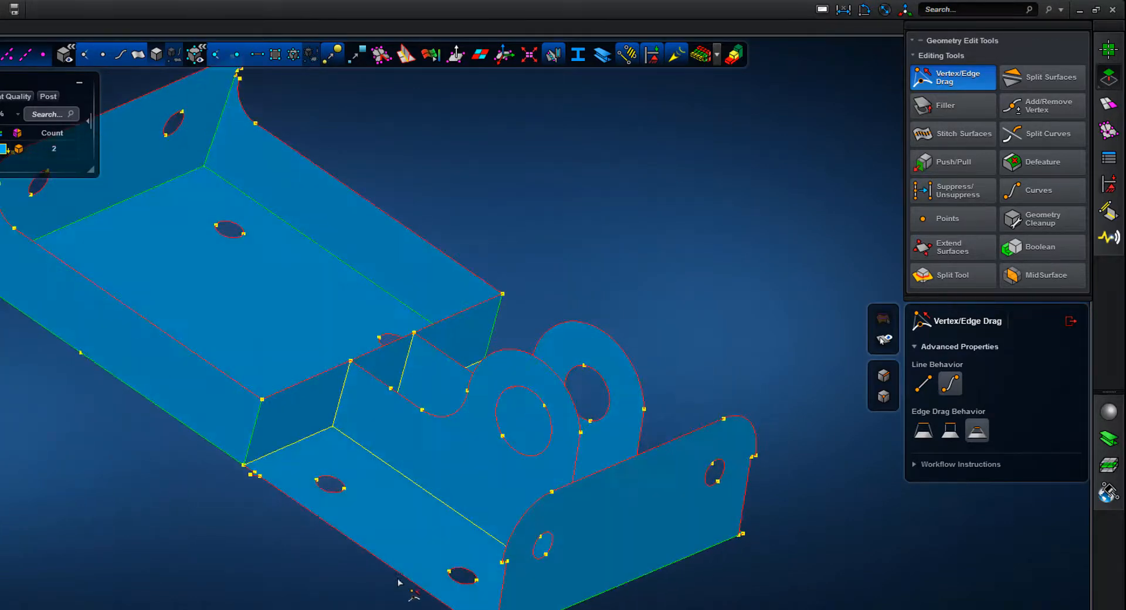
pyautogui.moveTo(280, 450); pyautogui.dragTo(283, 449, button='middle')
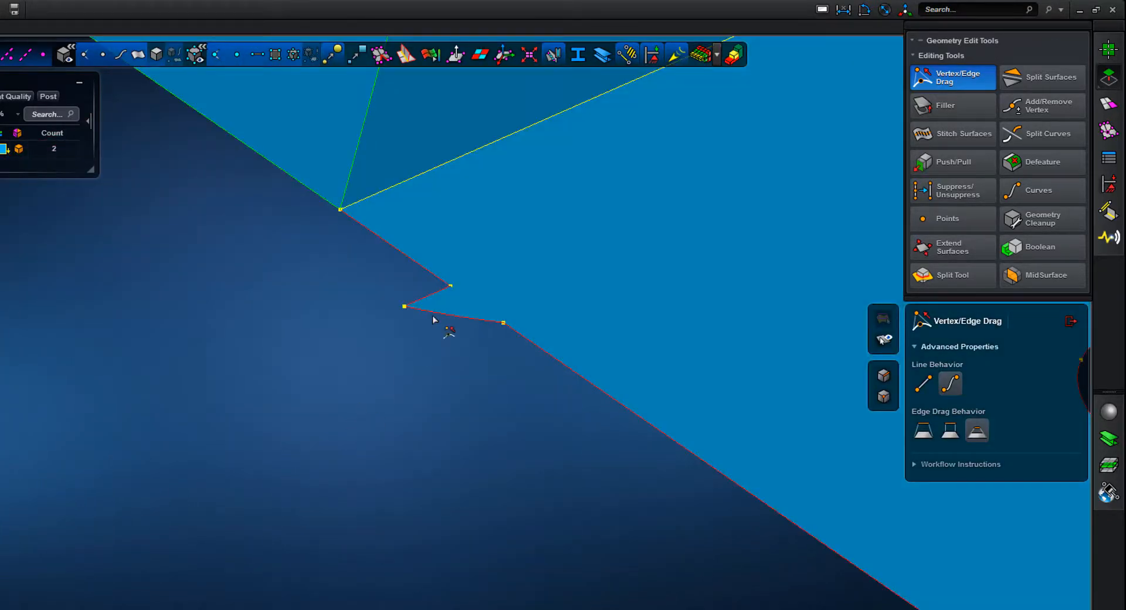
pyautogui.moveTo(440, 314); pyautogui.dragTo(416, 266)
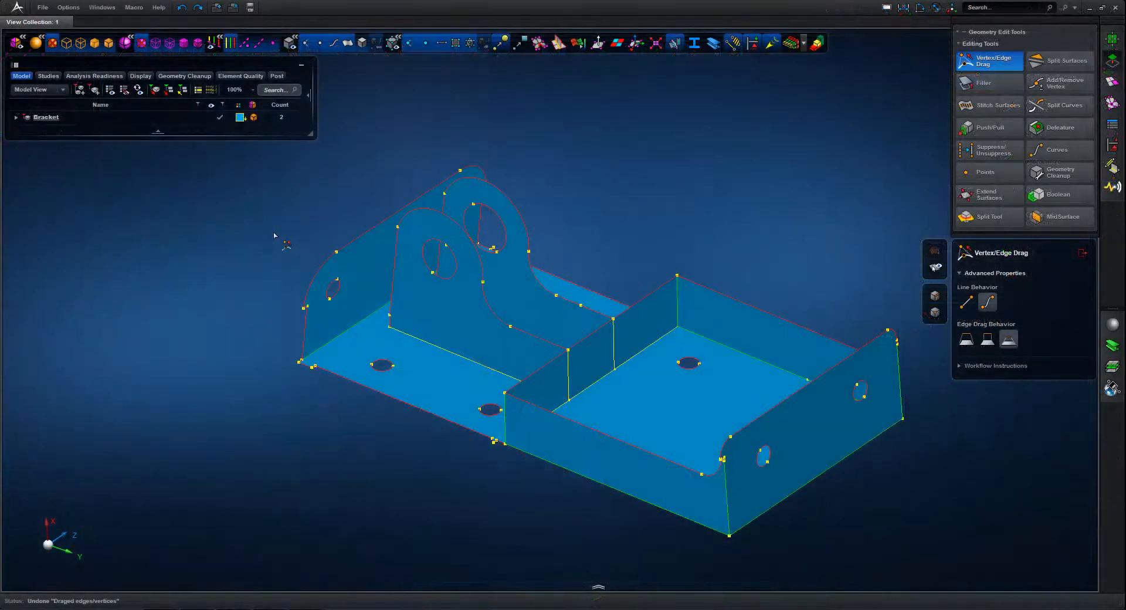
pyautogui.scroll(1, 289, 248)
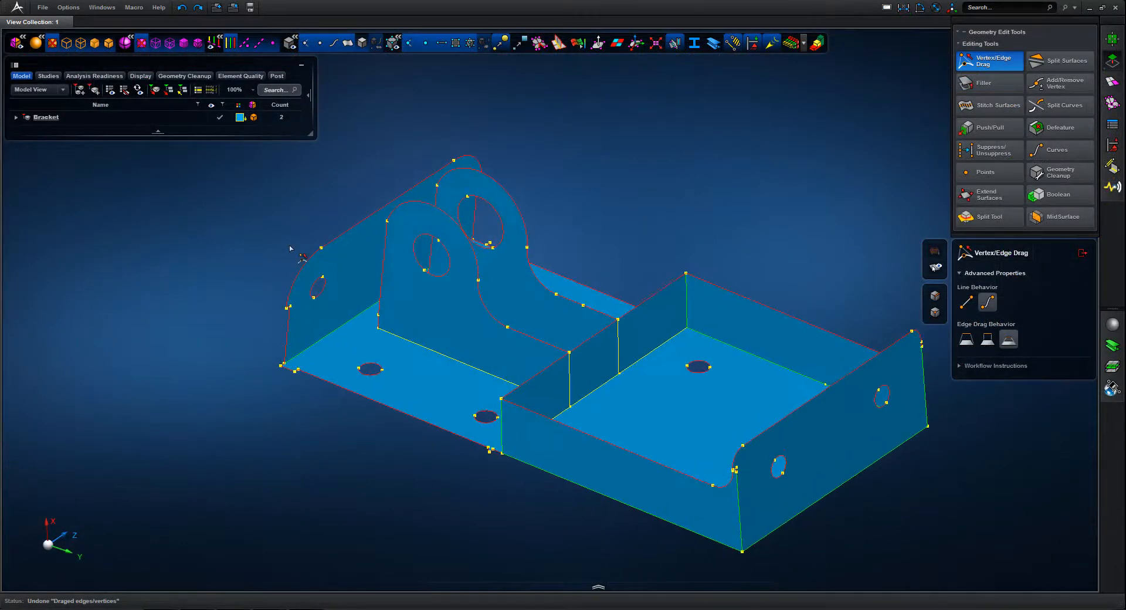
pyautogui.scroll(1, 297, 262)
pyautogui.scroll(5, 369, 340)
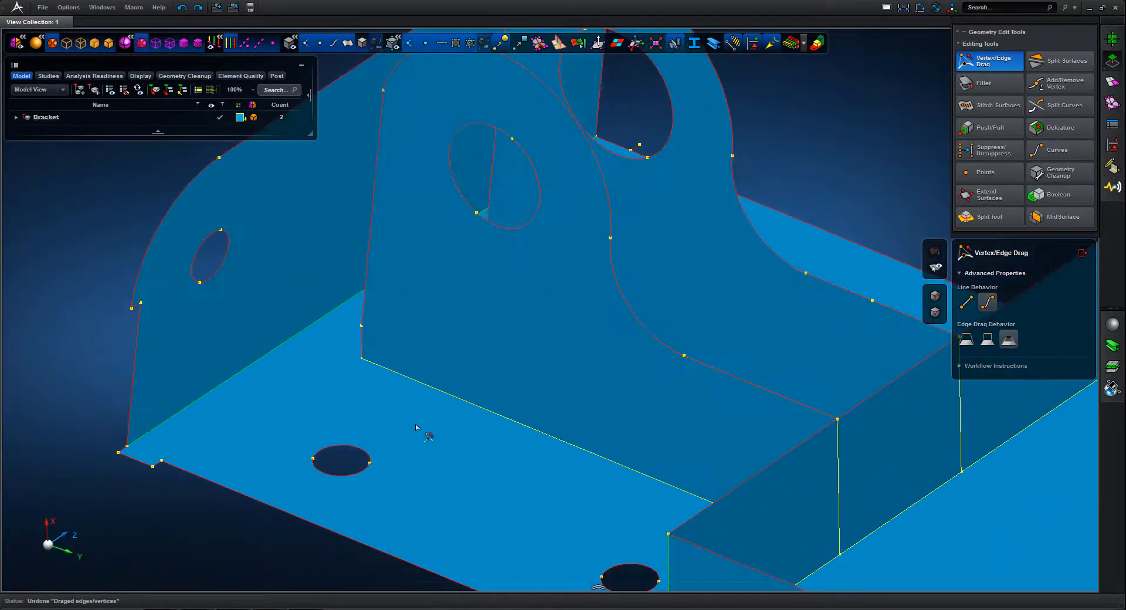
# Snap the notch vertex at the base plate's corner and the offset vertex on the end flange's edge to their adjacent vertices
pyautogui.click(152, 467)
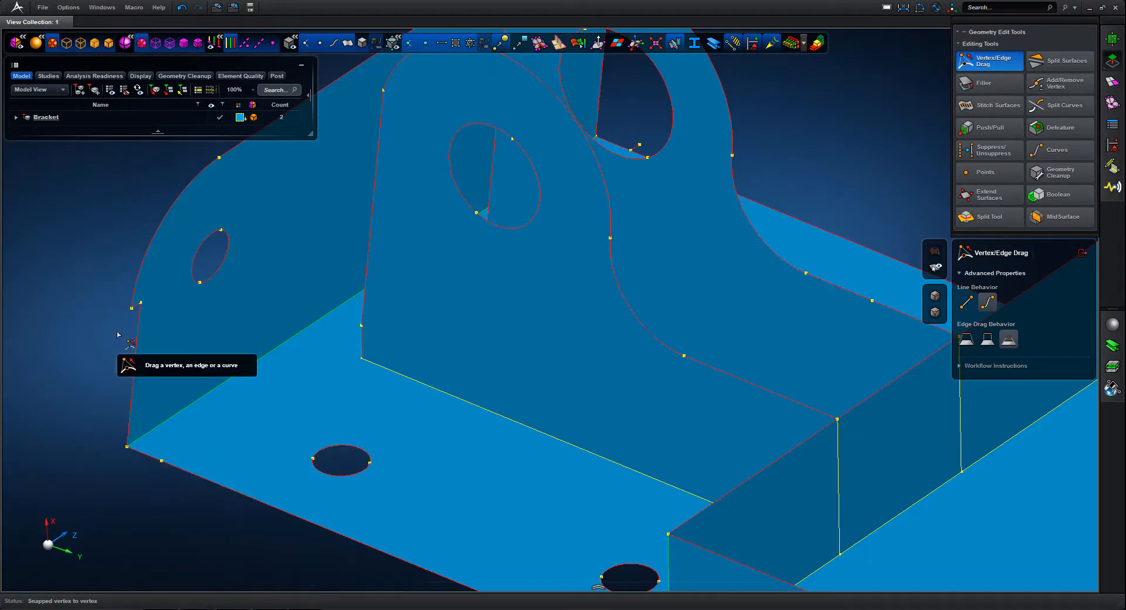
pyautogui.moveTo(131, 309); pyautogui.dragTo(139, 303)
pyautogui.scroll(-5, 111, 271)
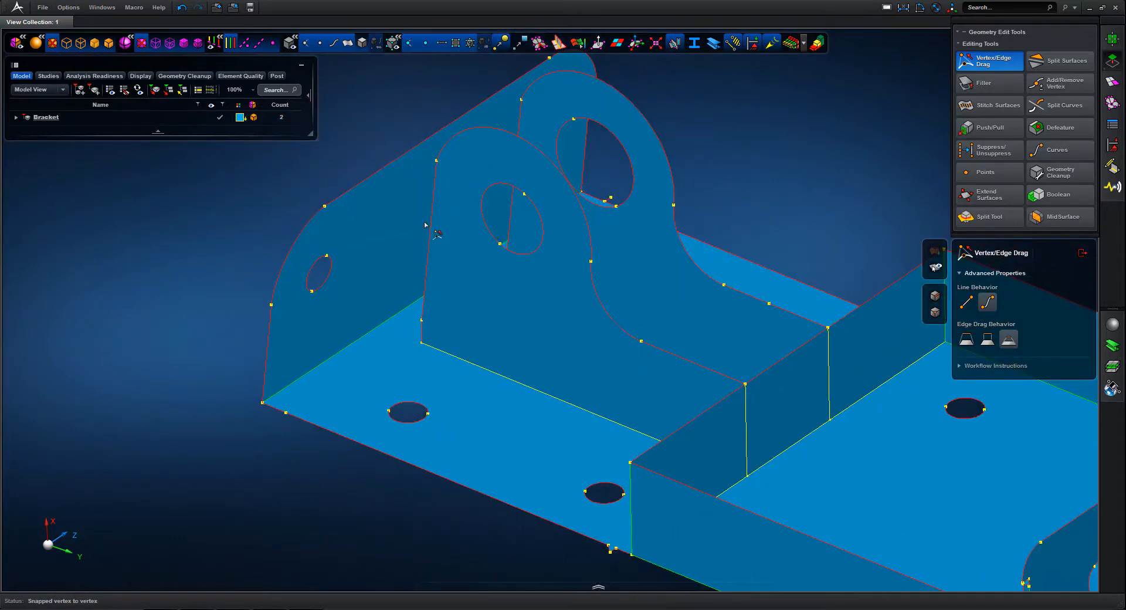
# Extend both lugs' rear edges to the end flange and their leftover lower edges to the base plate with Vertex/Edge Drag
pyautogui.moveTo(433, 225); pyautogui.dragTo(388, 240)
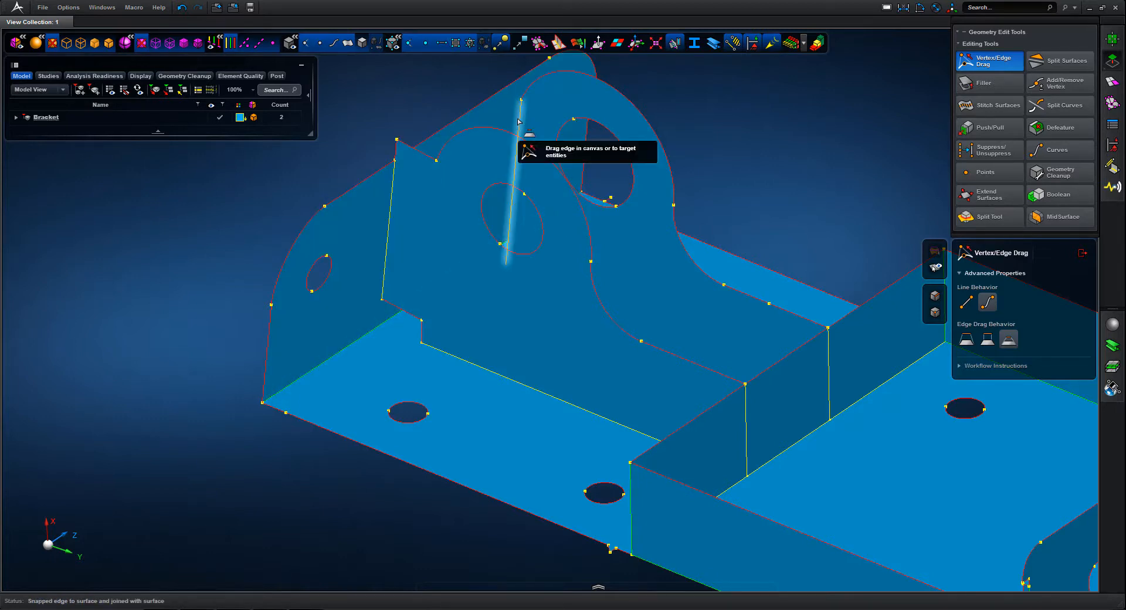
pyautogui.moveTo(518, 121); pyautogui.dragTo(496, 134)
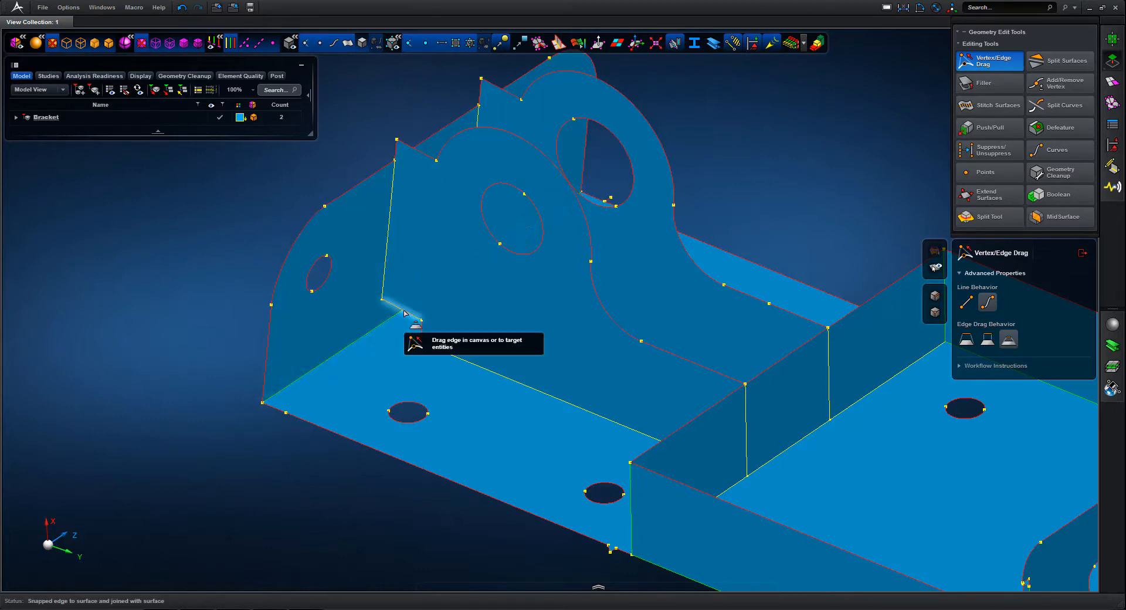
pyautogui.moveTo(403, 313); pyautogui.dragTo(397, 362)
pyautogui.moveTo(475, 404)
pyautogui.mouseDown(button='middle')
pyautogui.moveTo(457, 404)
pyautogui.moveTo(465, 394)
pyautogui.mouseUp(button='middle')
pyautogui.moveTo(586, 228); pyautogui.dragTo(579, 253)
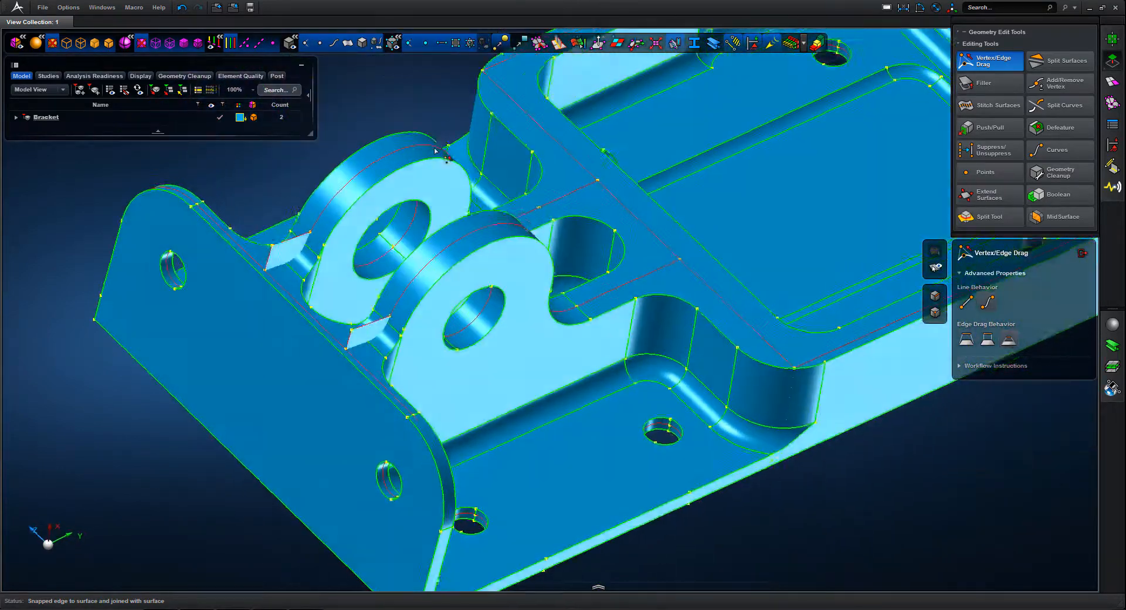
# Reshape the protruding rear top edge of the lug with the smaller hole to follow the solid bracket's fillet profile
pyautogui.moveTo(435, 151); pyautogui.dragTo(530, 55, button='middle')
pyautogui.scroll(5, 530, 181)
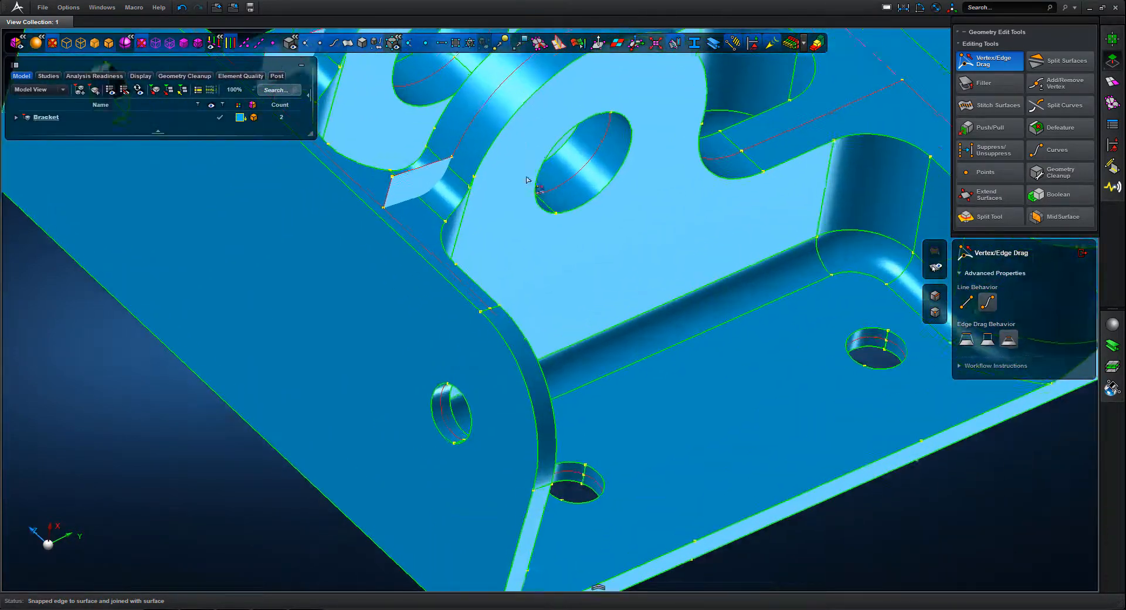
pyautogui.moveTo(533, 221); pyautogui.dragTo(583, 307, button='middle')
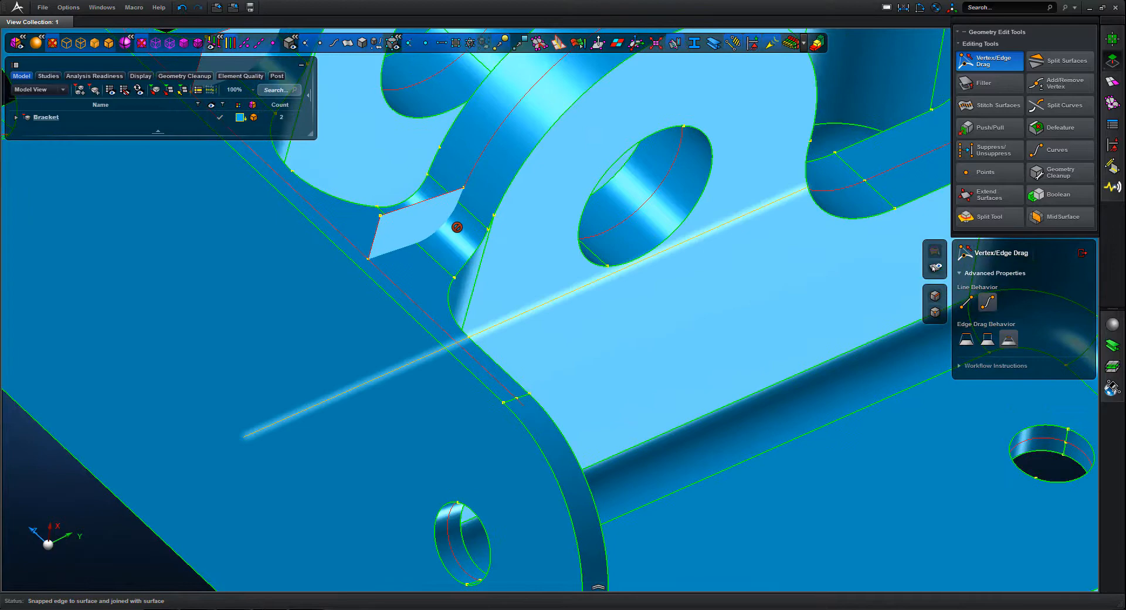
pyautogui.click(441, 196)
pyautogui.moveTo(455, 238); pyautogui.dragTo(463, 262)
pyautogui.scroll(-5, 507, 268)
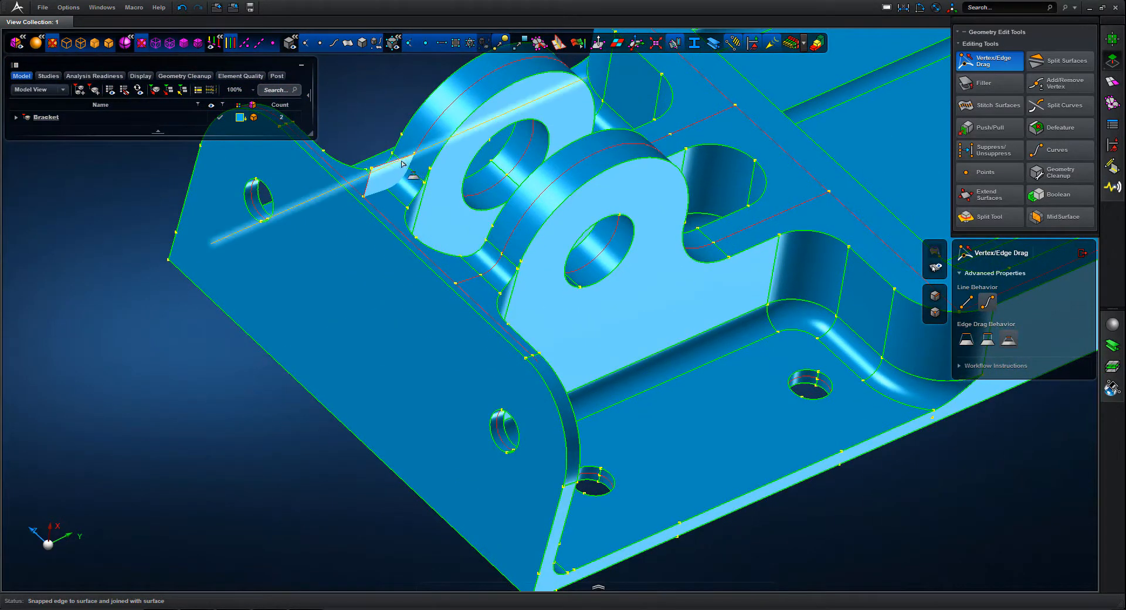
# Reshape the larger-holed lug's protruding rear top edge to follow the solid's fillet profile, and hide the solid body
pyautogui.scroll(6, 424, 238)
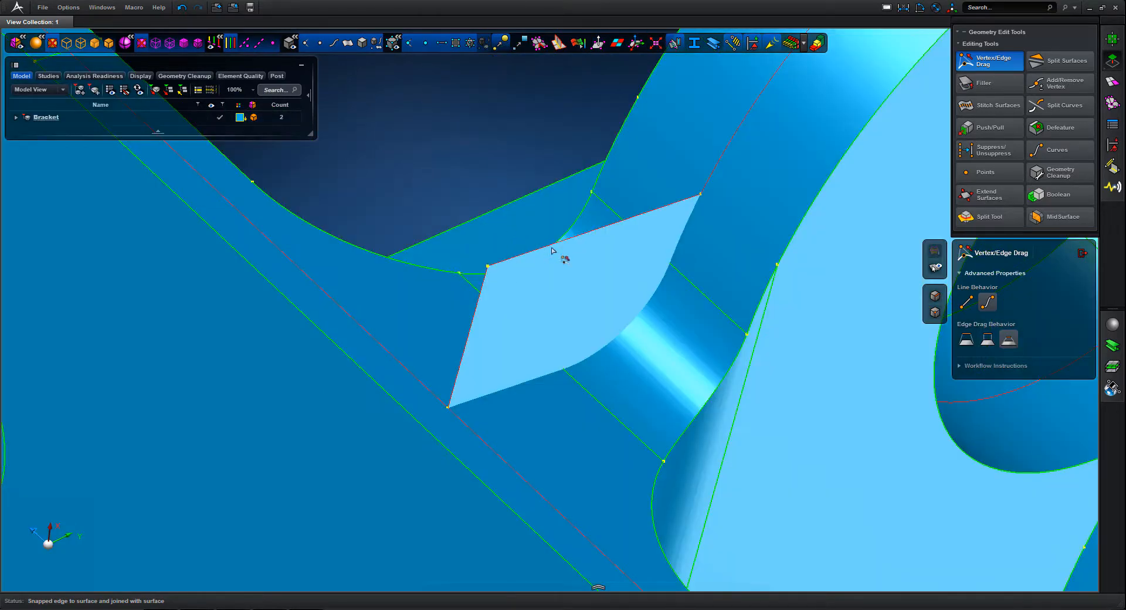
pyautogui.click(569, 244)
pyautogui.moveTo(655, 358); pyautogui.dragTo(620, 299)
pyautogui.scroll(-5, 489, 152)
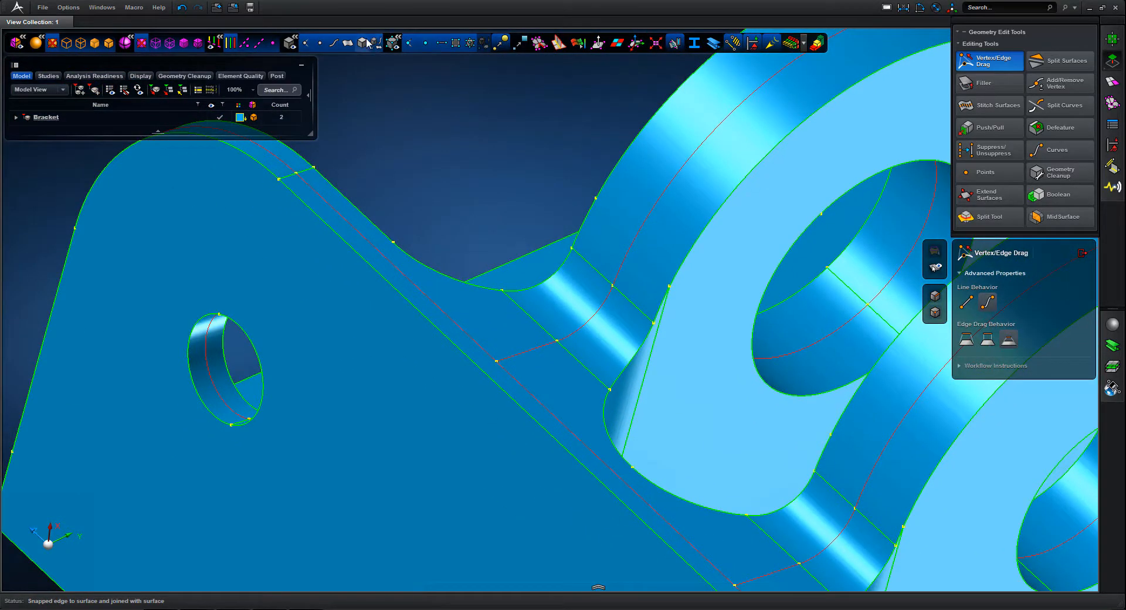
pyautogui.click(362, 43)
pyautogui.scroll(-2, 468, 179)
pyautogui.scroll(-4, 530, 152)
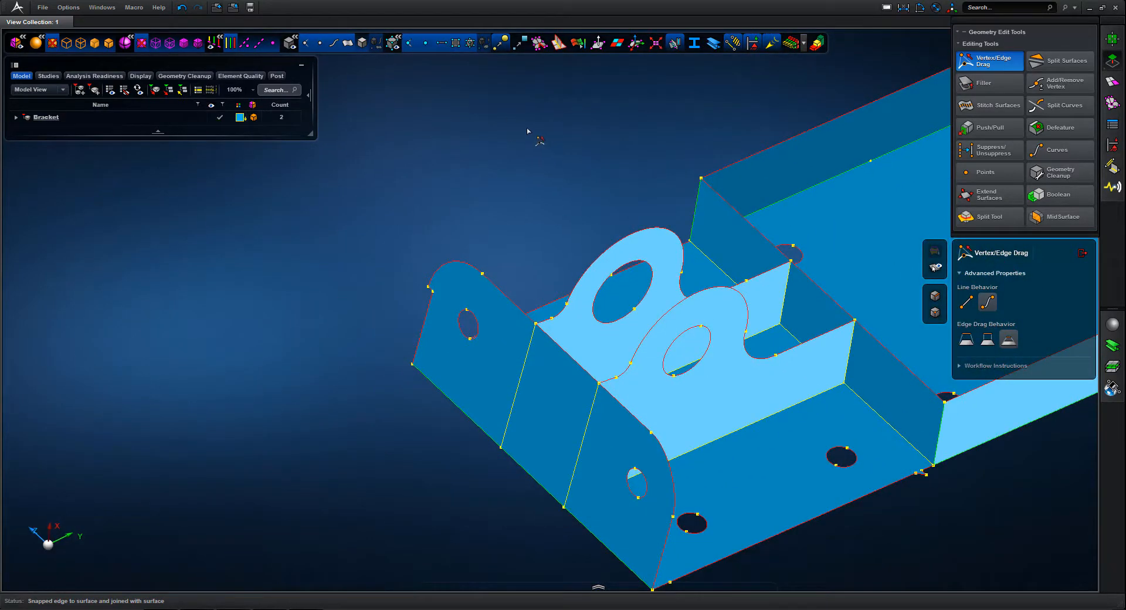
# Extend the rounded corner of the box's side wall to the end flange's edge and remove the leftover curved notch
pyautogui.moveTo(528, 131); pyautogui.dragTo(470, 141, button='middle')
pyautogui.moveTo(471, 141); pyautogui.dragTo(595, 135, button='right')
pyautogui.scroll(2, 604, 171)
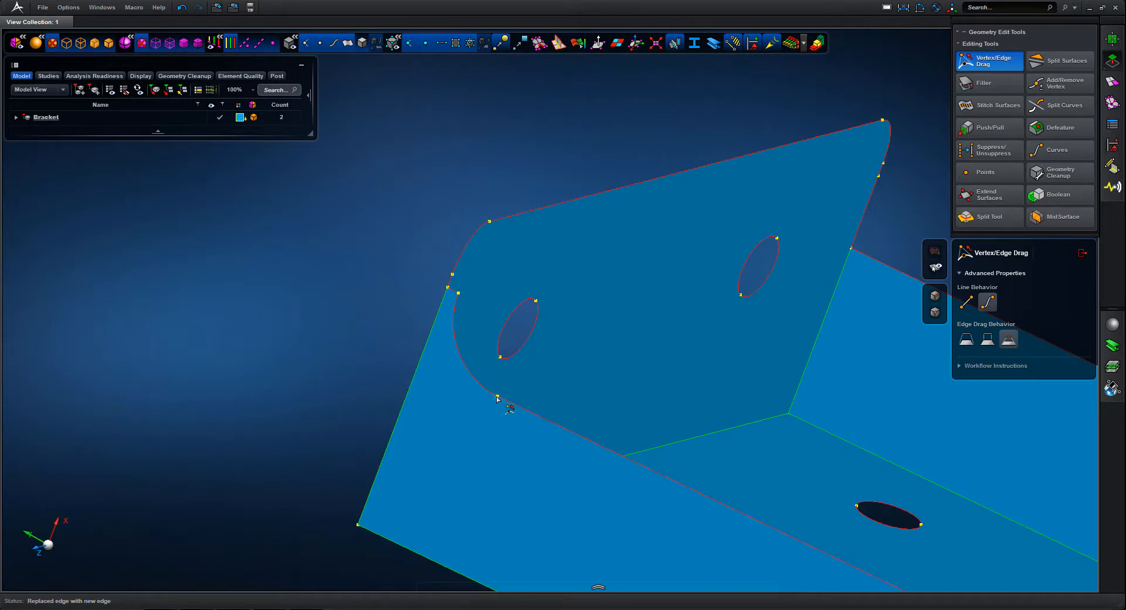
pyautogui.moveTo(498, 397); pyautogui.dragTo(381, 355)
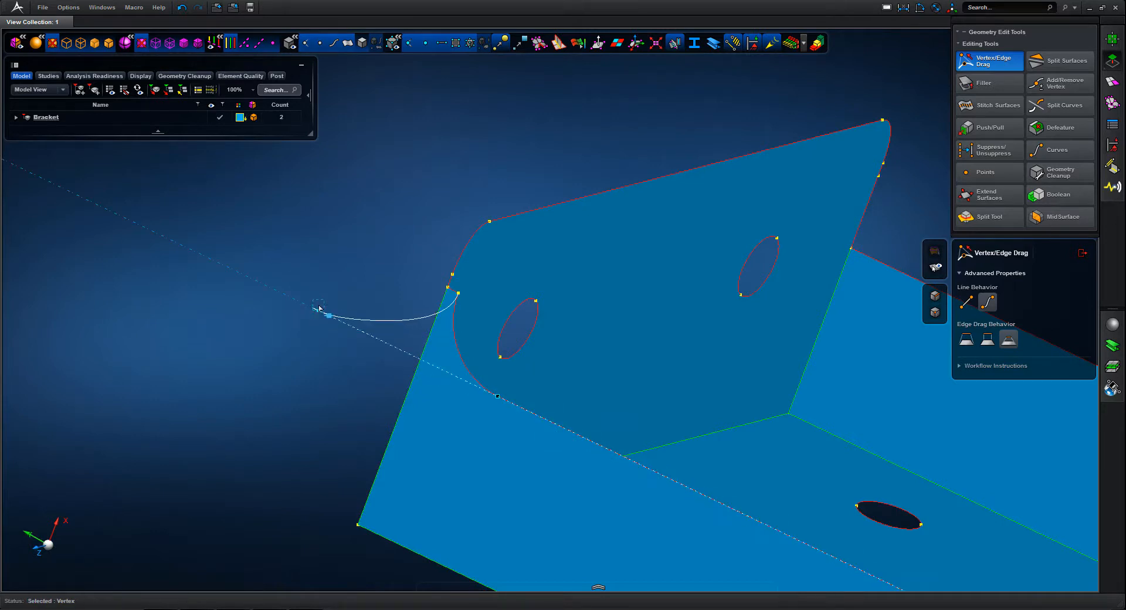
pyautogui.moveTo(319, 307); pyautogui.dragTo(432, 361)
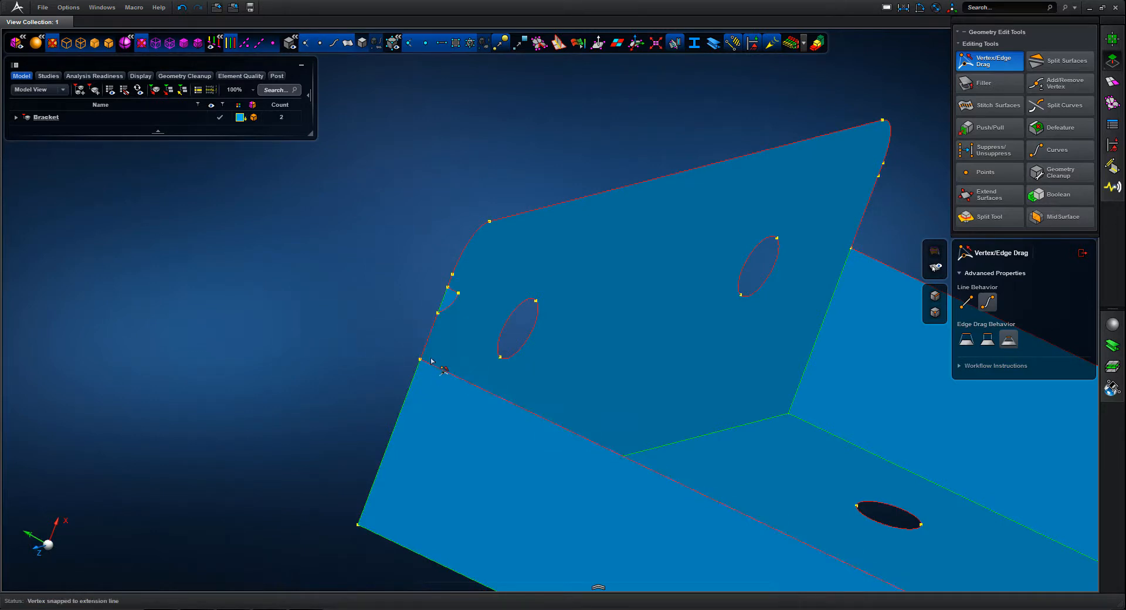
pyautogui.click(444, 299)
pyautogui.moveTo(444, 299); pyautogui.dragTo(443, 300)
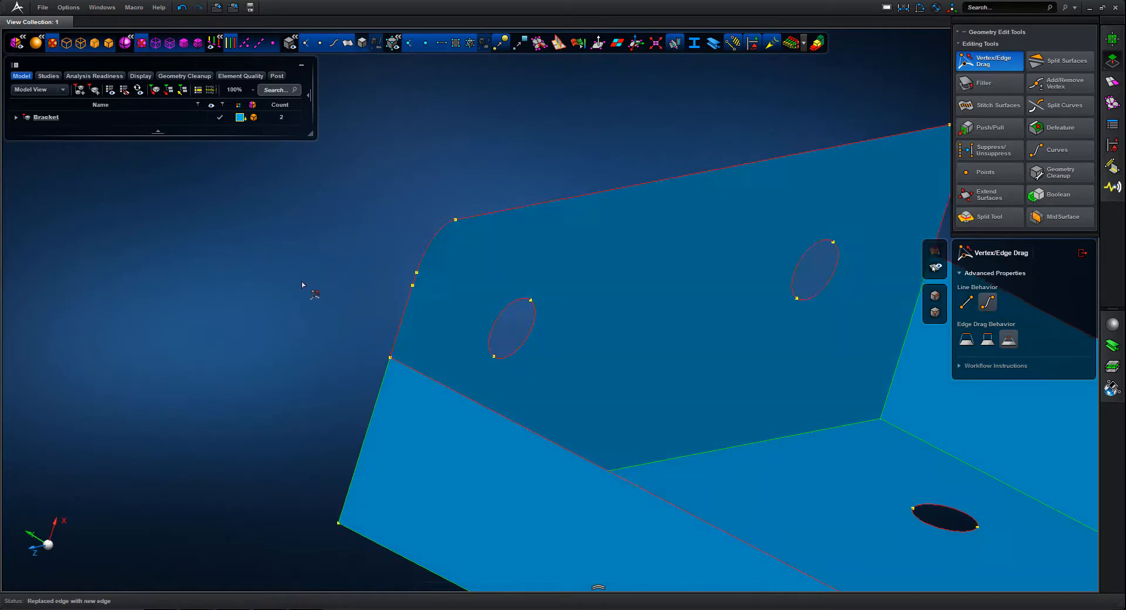
pyautogui.press('f')
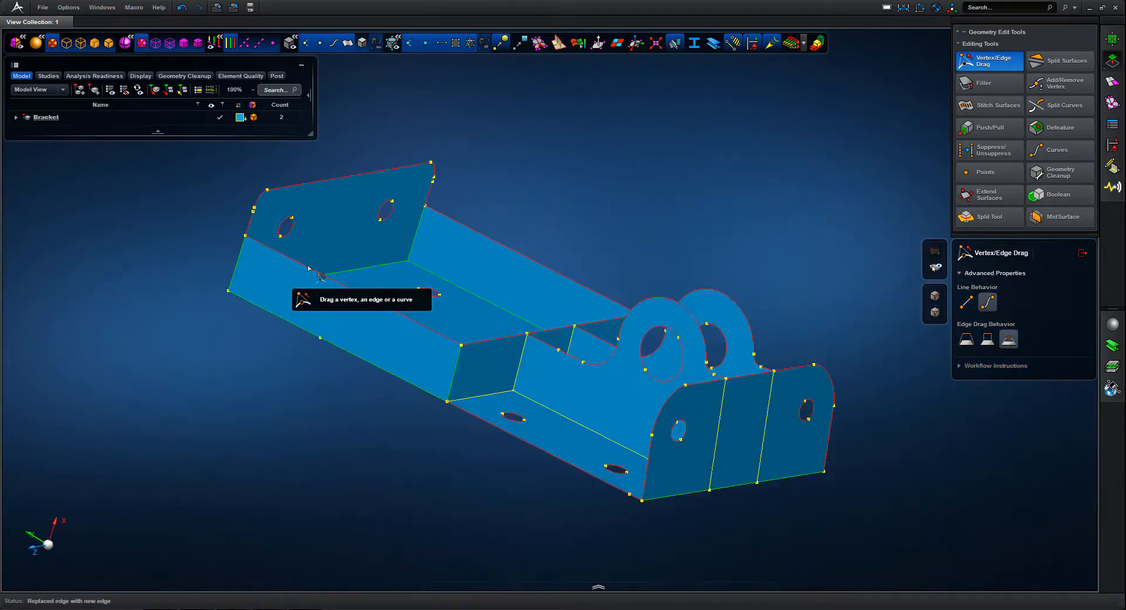
# Straighten the notch in the base plate's long edge beside the box's side wall, and leave Vertex/Edge Drag
pyautogui.moveTo(597, 233); pyautogui.dragTo(483, 260, button='middle')
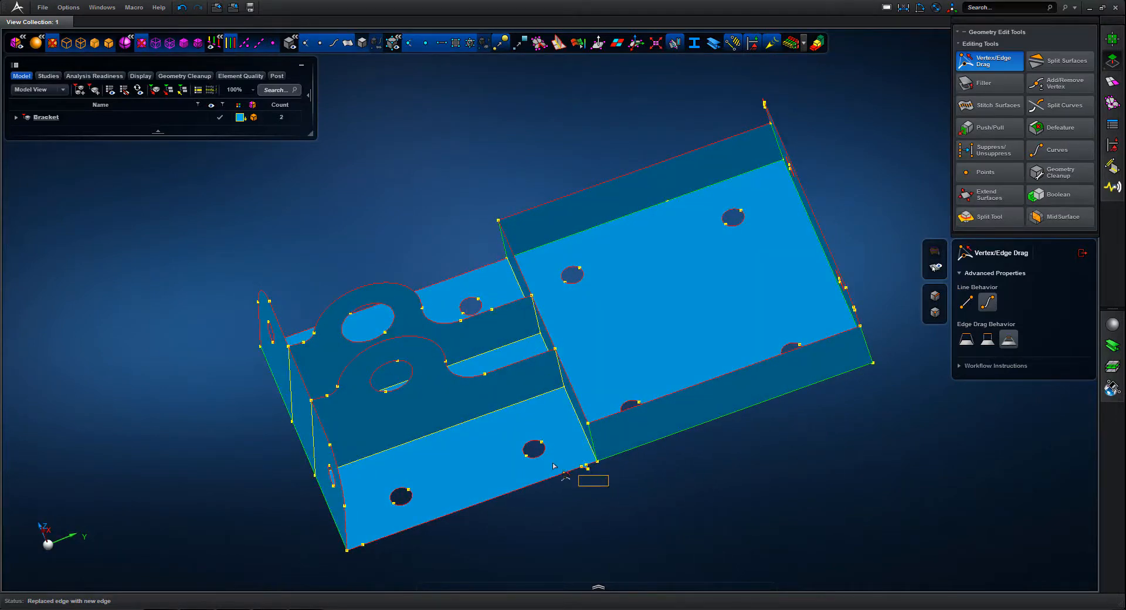
pyautogui.scroll(5, 553, 465)
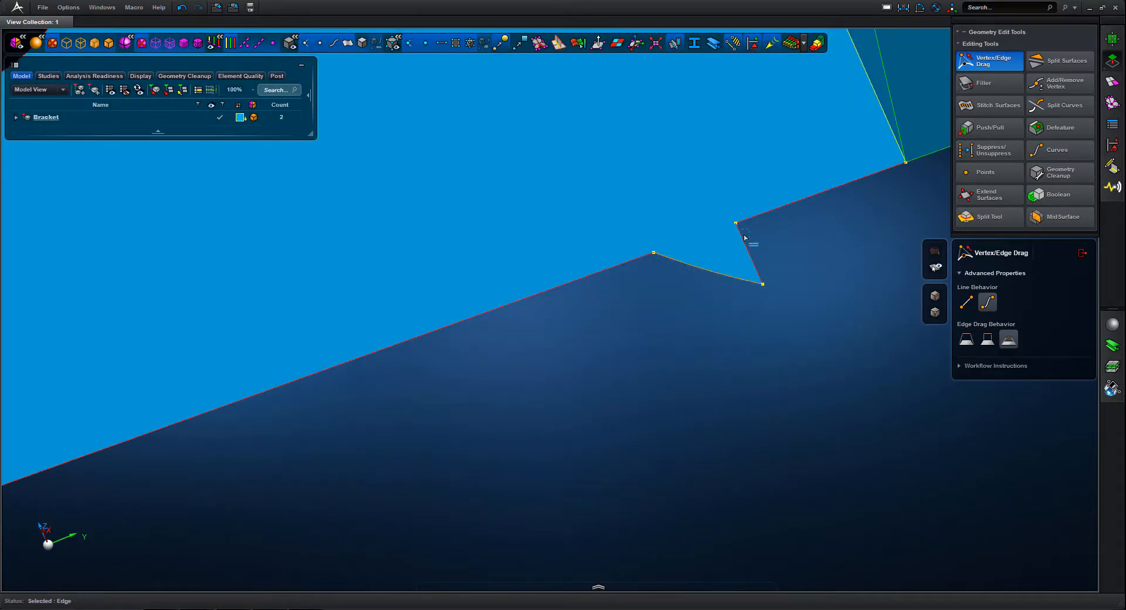
pyautogui.moveTo(765, 214); pyautogui.dragTo(766, 216)
pyautogui.scroll(-5, 774, 389)
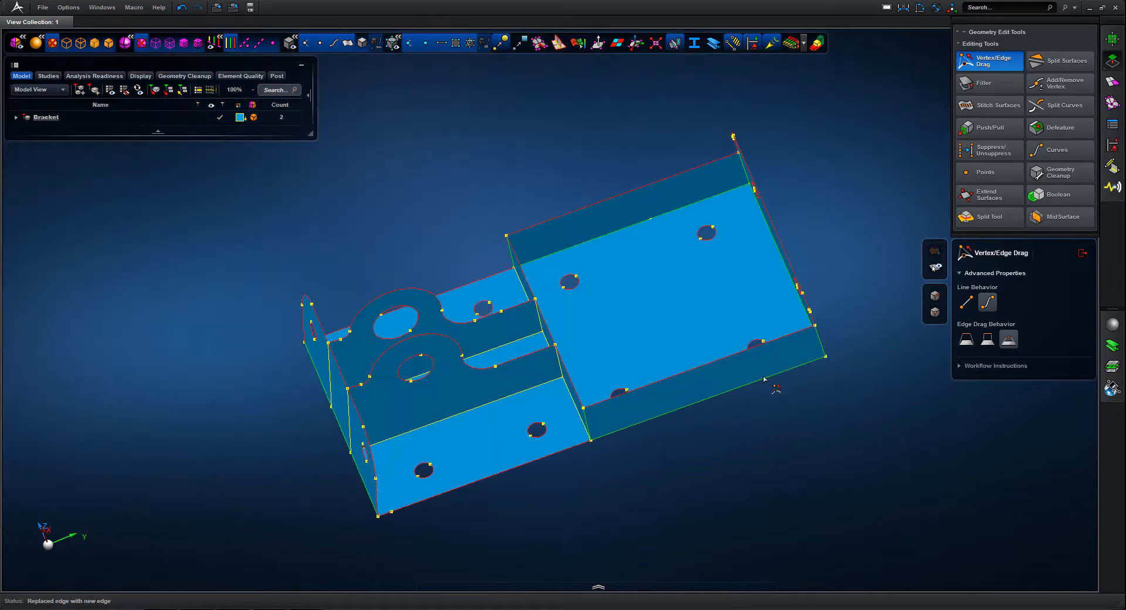
pyautogui.moveTo(774, 390)
pyautogui.mouseDown(button='middle')
pyautogui.moveTo(701, 390)
pyautogui.moveTo(753, 407)
pyautogui.moveTo(762, 384)
pyautogui.mouseUp(button='middle')
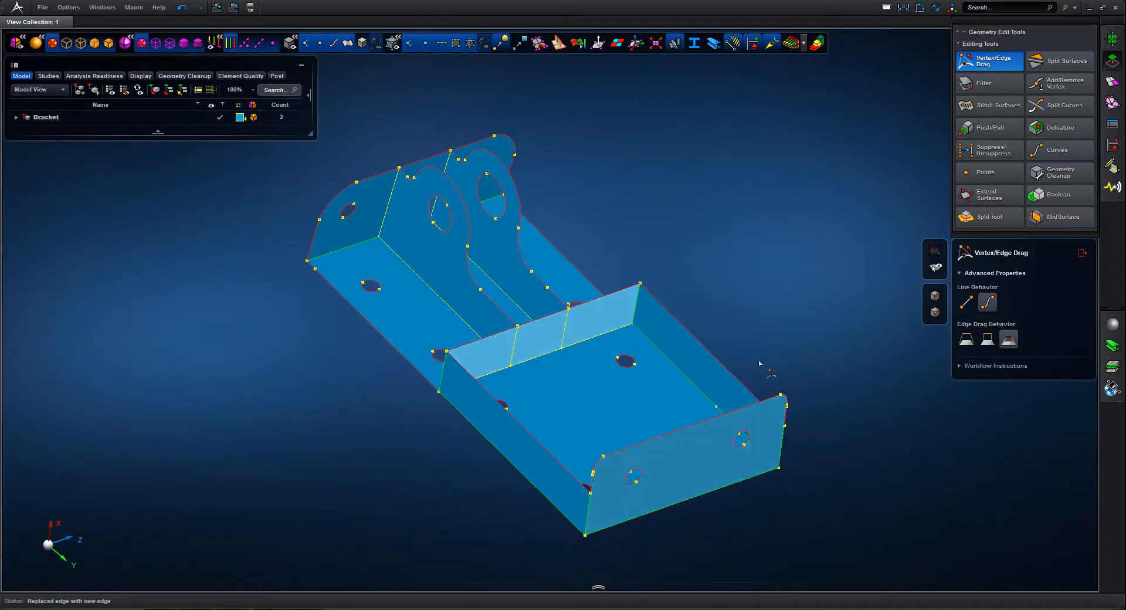
pyautogui.click(1082, 254)
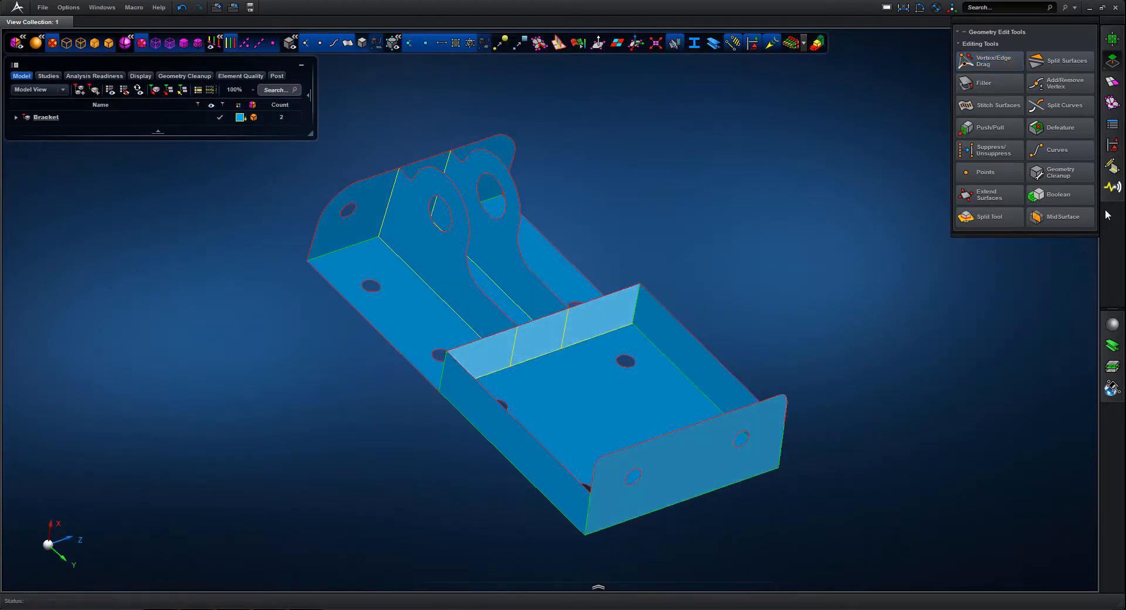
# Mesh the midsurface body with Surface Mesh at 5.00 mm, using mapped meshing and feature meshing for fillets, chamfers and washers
pyautogui.click(1110, 85)
pyautogui.click(992, 62)
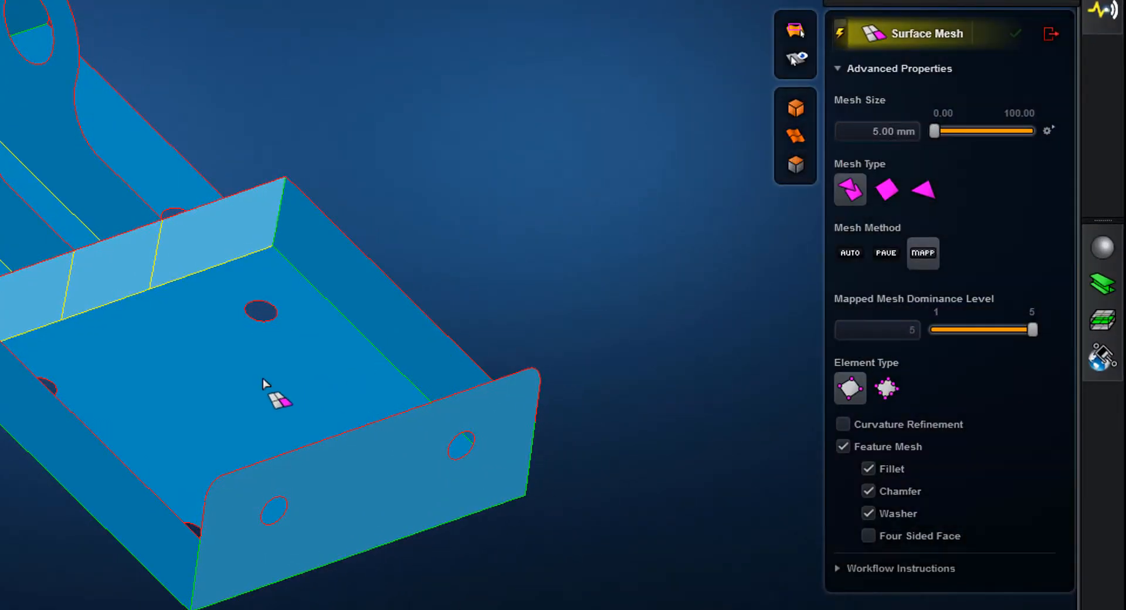
pyautogui.click(297, 346)
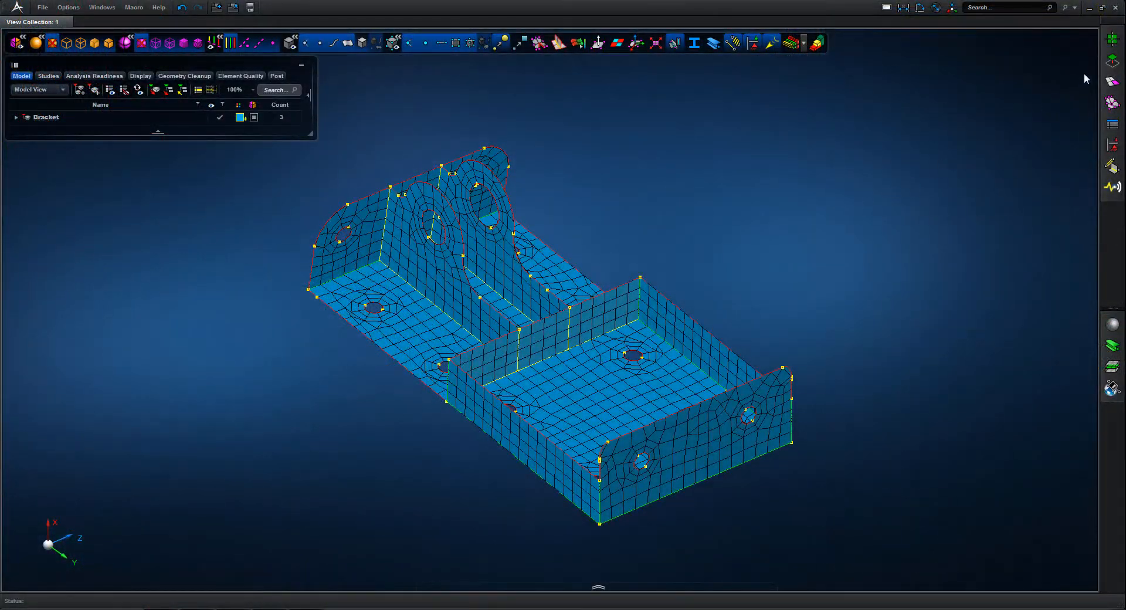
# Remove the redundant vertices from the whole meshed bracket, keeping vertices at curvature changes, and leave Add/Remove Vertex
pyautogui.click(1113, 61)
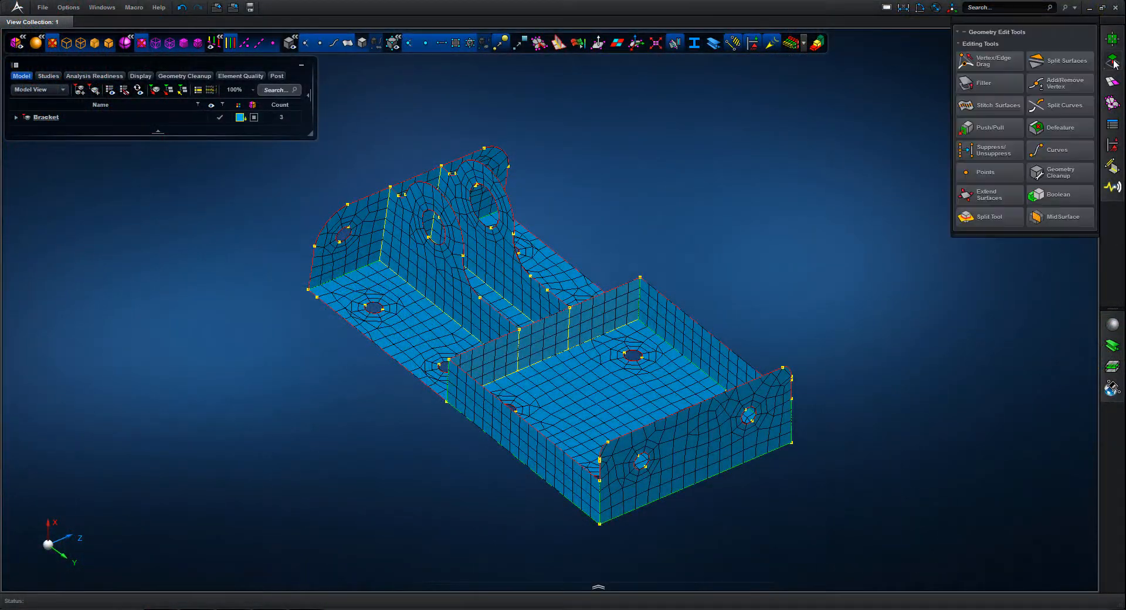
pyautogui.click(1064, 84)
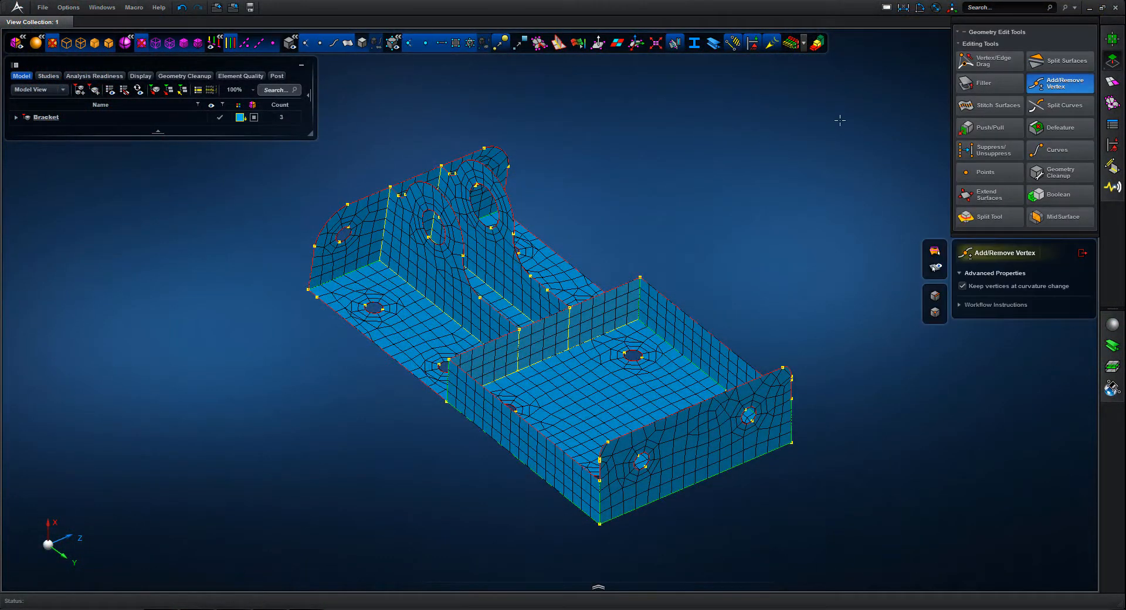
pyautogui.moveTo(289, 153); pyautogui.dragTo(441, 199)
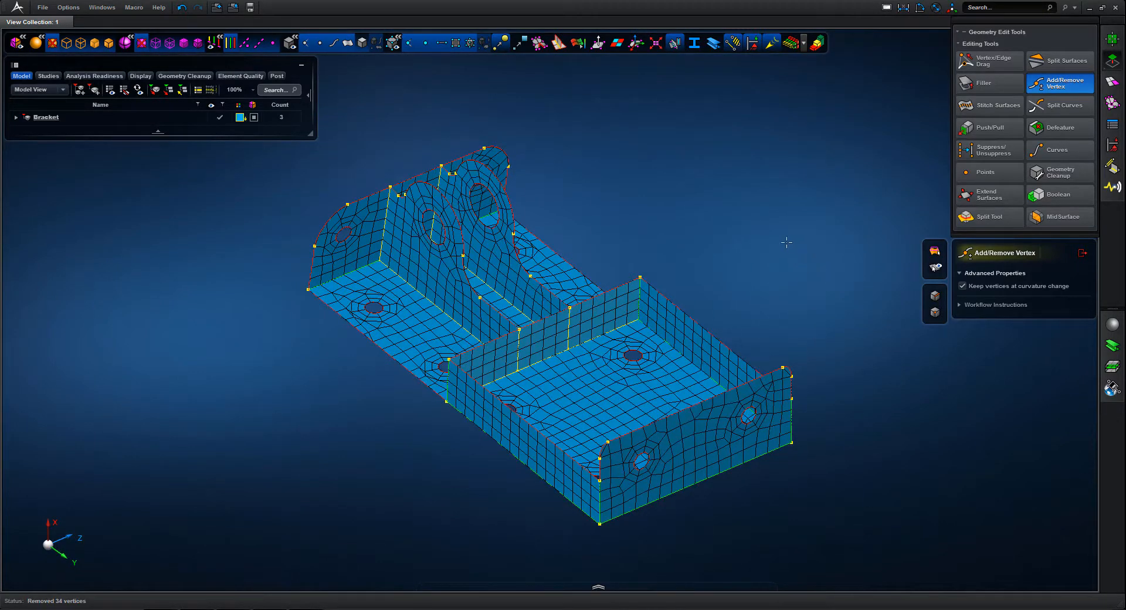
pyautogui.moveTo(784, 244)
pyautogui.mouseDown(button='middle')
pyautogui.moveTo(797, 231)
pyautogui.moveTo(803, 246)
pyautogui.mouseUp(button='middle')
pyautogui.click(1082, 253)
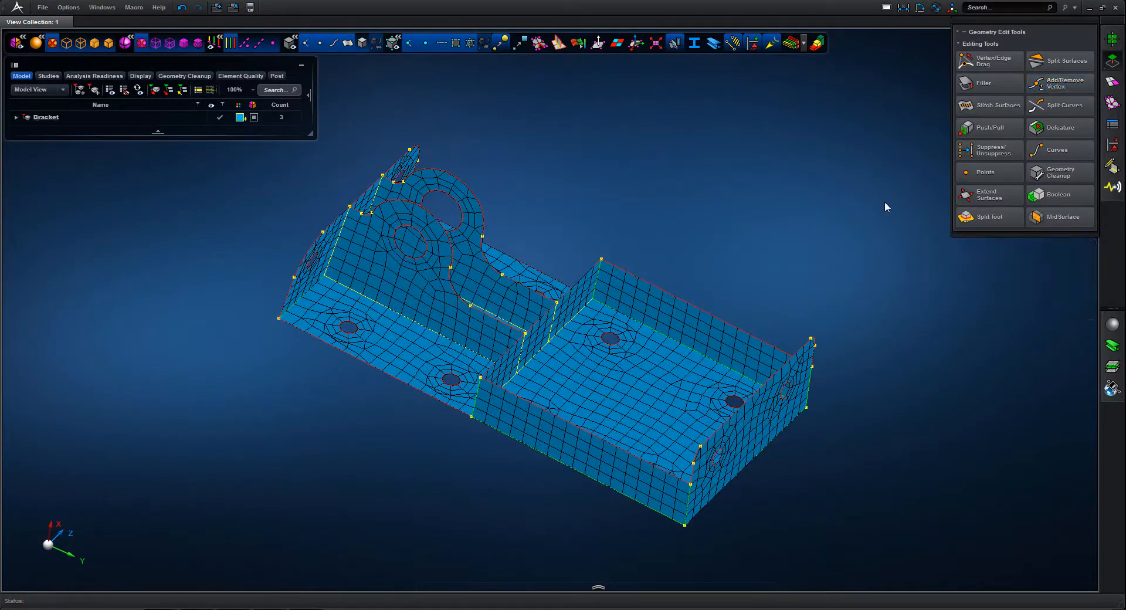
# Display the mesh's element quality by Quality Index and examine the poor and bad elements
pyautogui.moveTo(685, 153); pyautogui.dragTo(662, 154, button='middle')
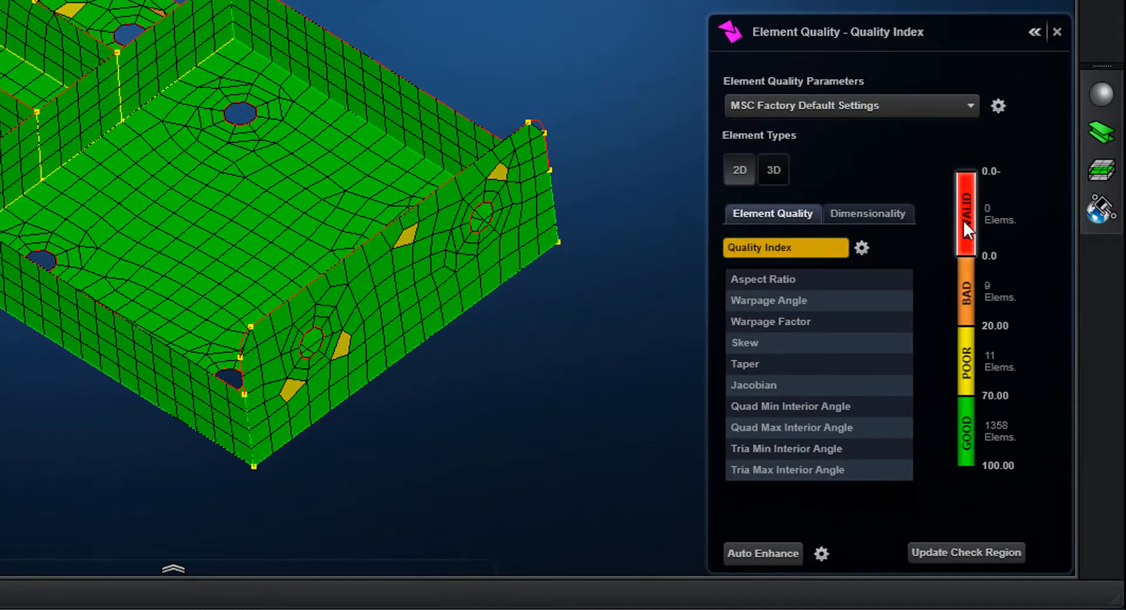
pyautogui.moveTo(587, 193); pyautogui.dragTo(714, 214, button='middle')
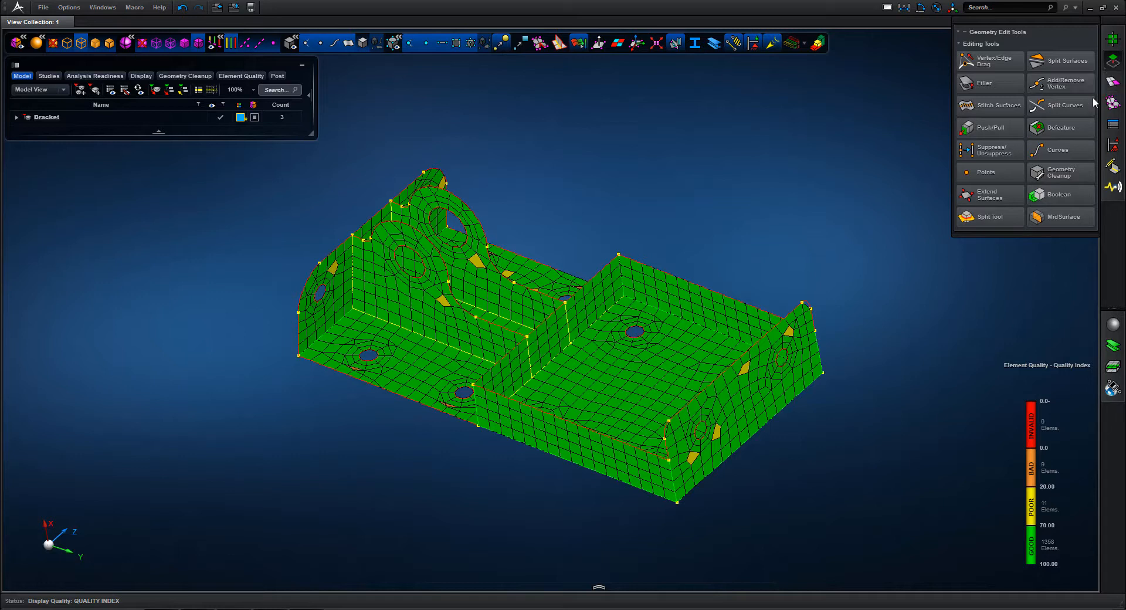
# Delete the 2D holes in the 6.35 to 11.11 diameter range with Defeature, creating seed points in the defeatured holes
pyautogui.click(1063, 129)
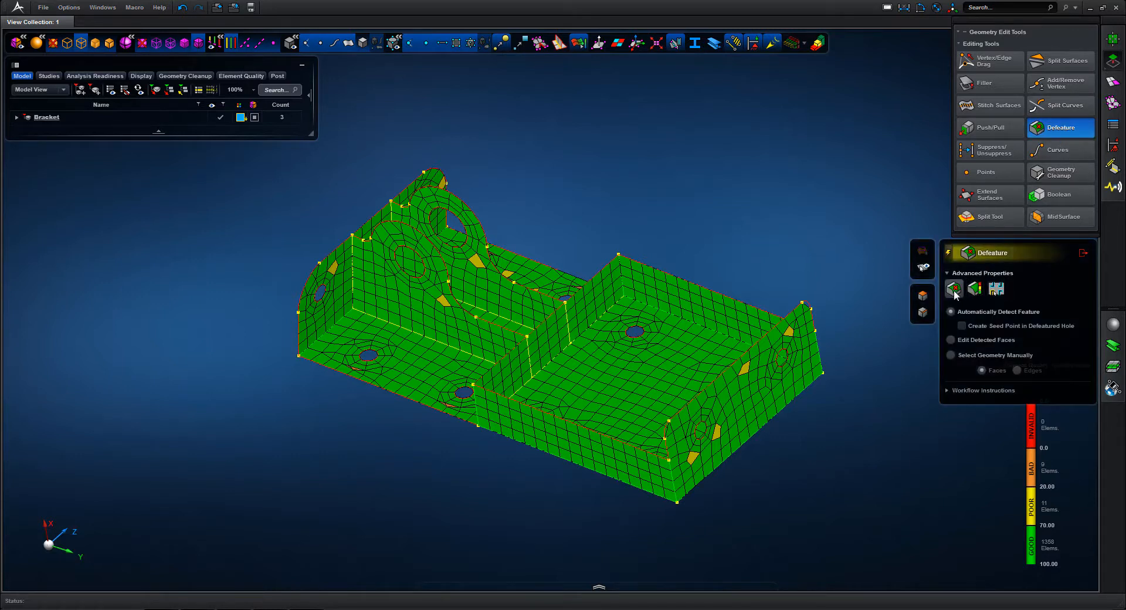
pyautogui.click(976, 288)
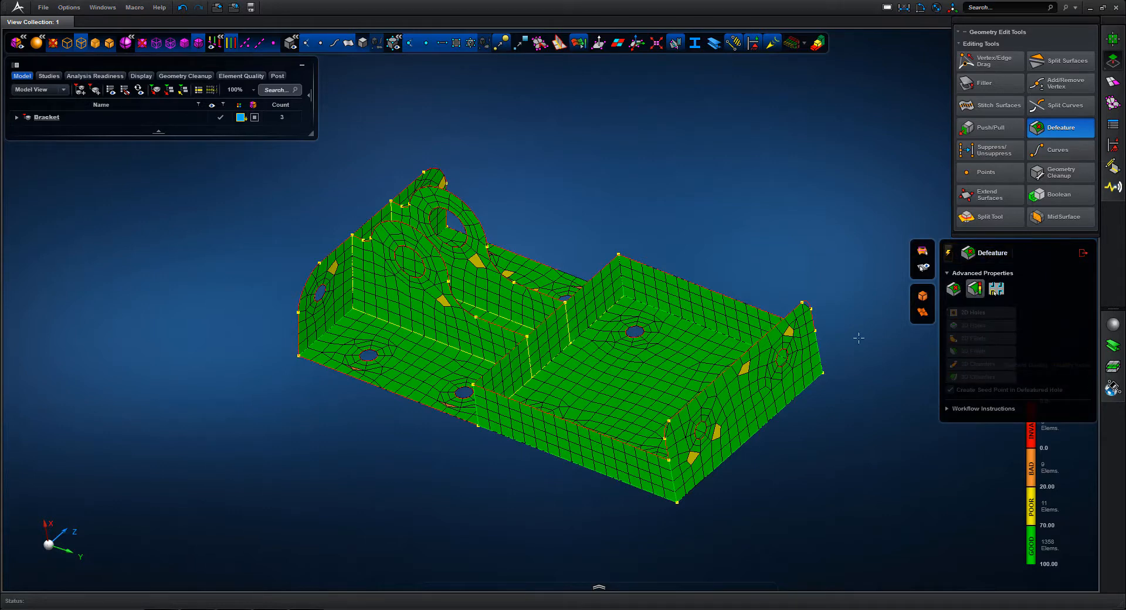
pyautogui.moveTo(700, 281); pyautogui.dragTo(762, 206)
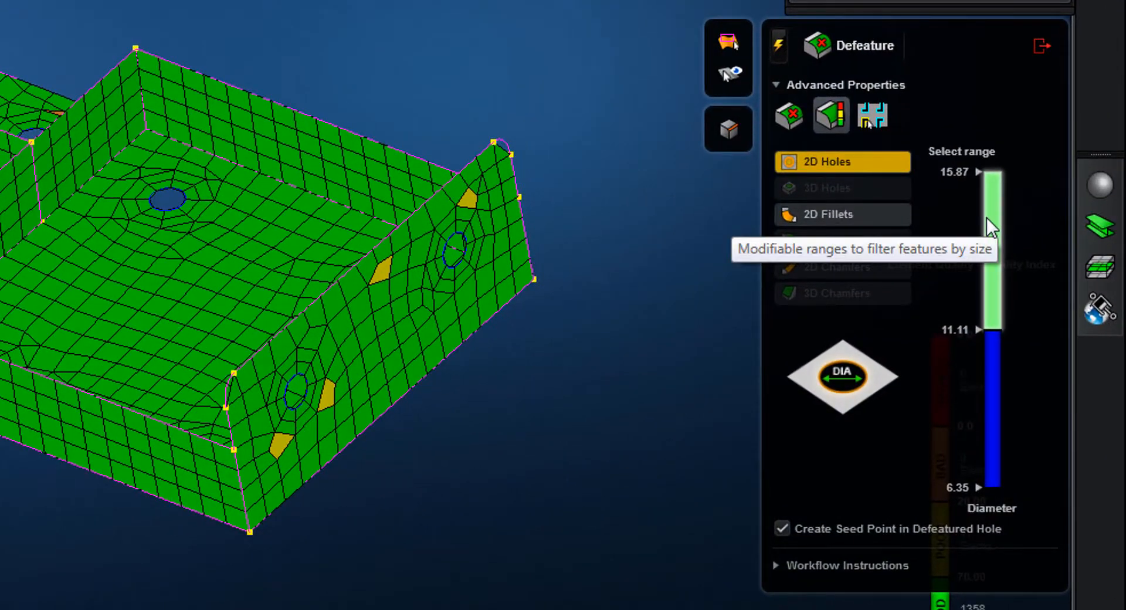
pyautogui.click(991, 359)
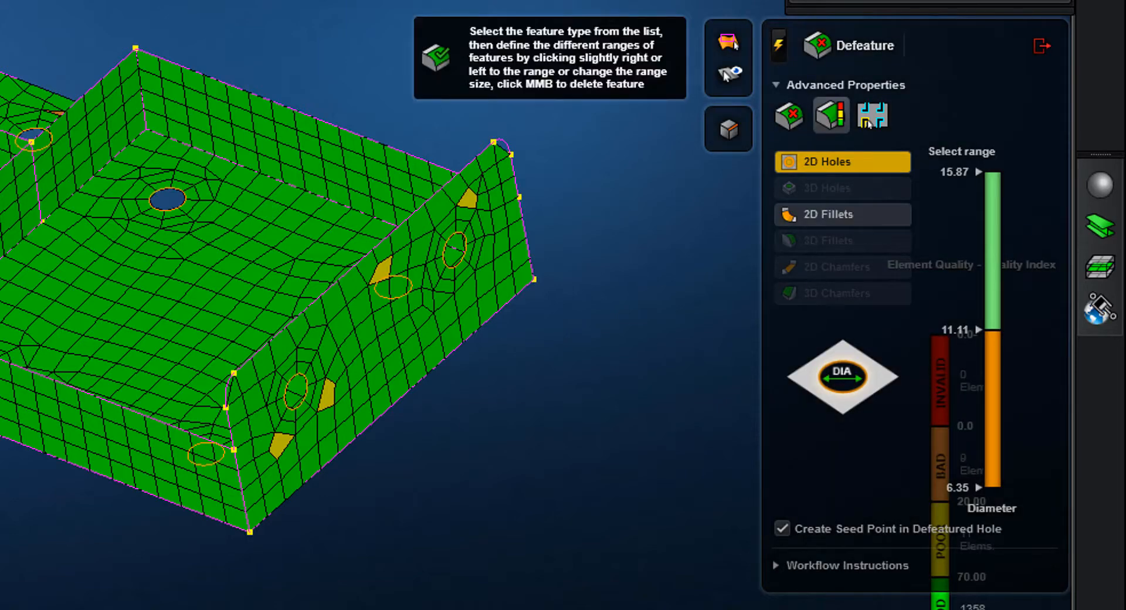
pyautogui.middleClick(432, 5)
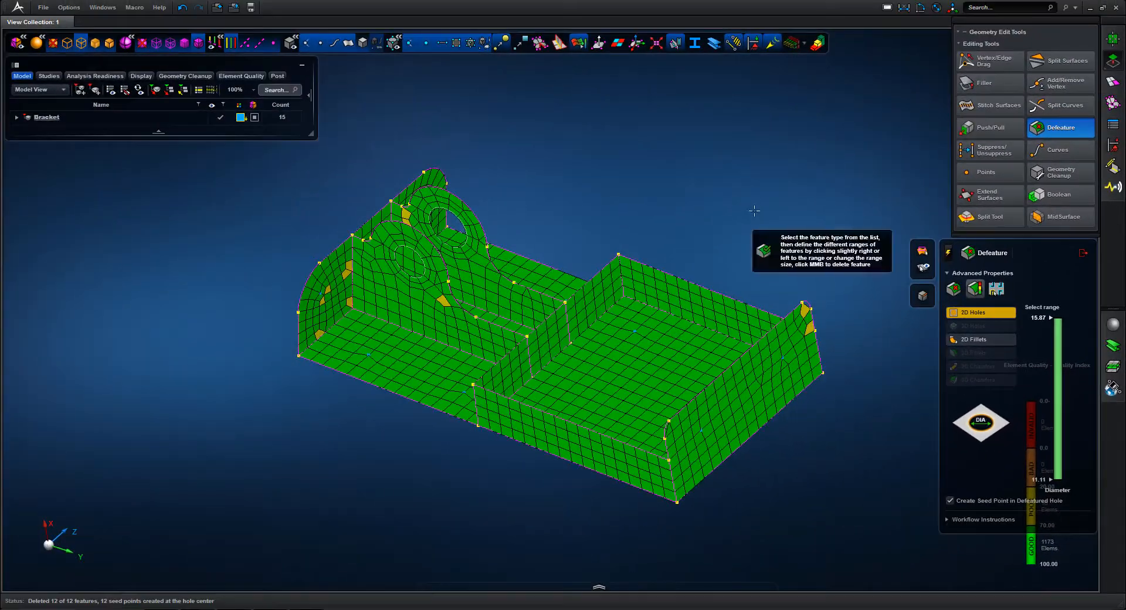
pyautogui.moveTo(749, 207); pyautogui.dragTo(757, 213, button='middle')
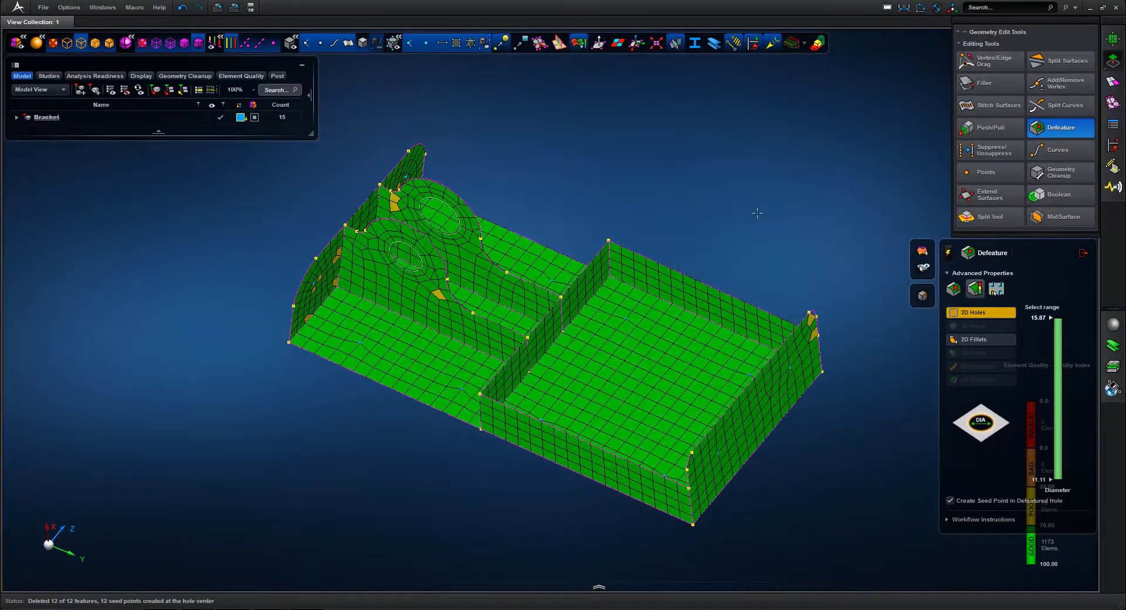
# Expand the Bracket part in the model tree to examine its bodies, seed points and mesh
pyautogui.click(15, 119)
pyautogui.click(16, 118)
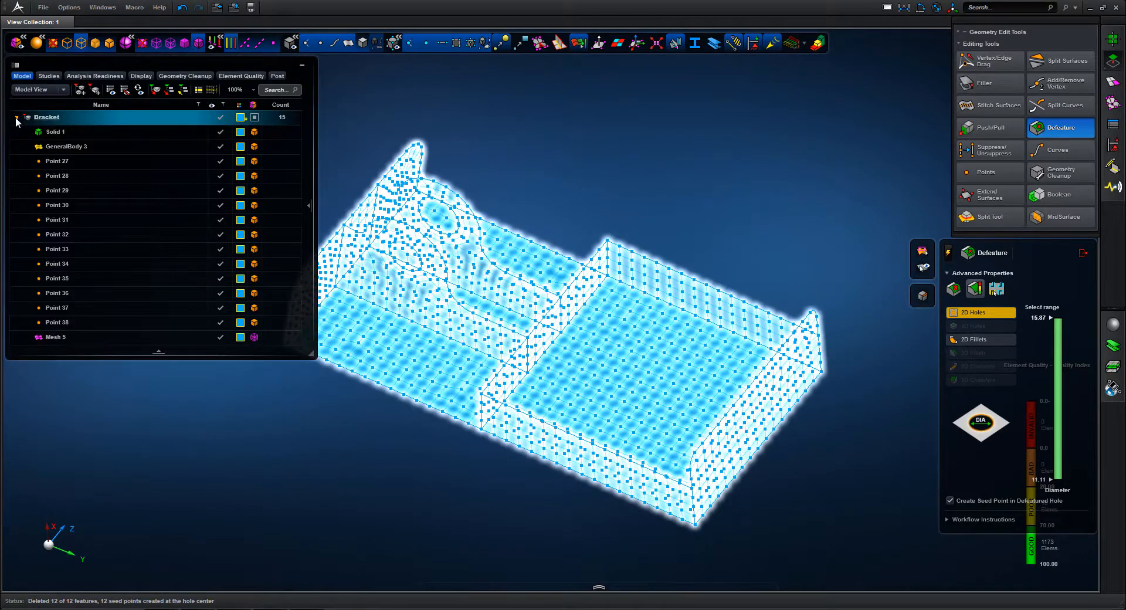
# Colour the seed points Point 27 through Point 38 red, collapse the Bracket part and leave Defeature
pyautogui.click(58, 160)
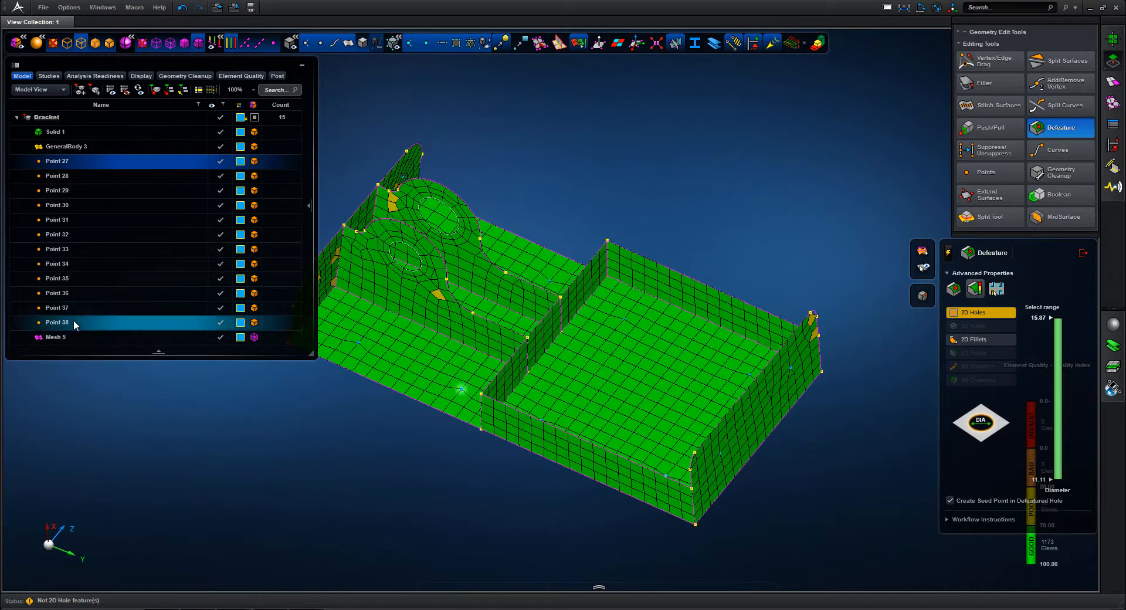
pyautogui.keyDown('shift'); pyautogui.click(74, 322); pyautogui.keyUp('shift')
pyautogui.click(240, 322)
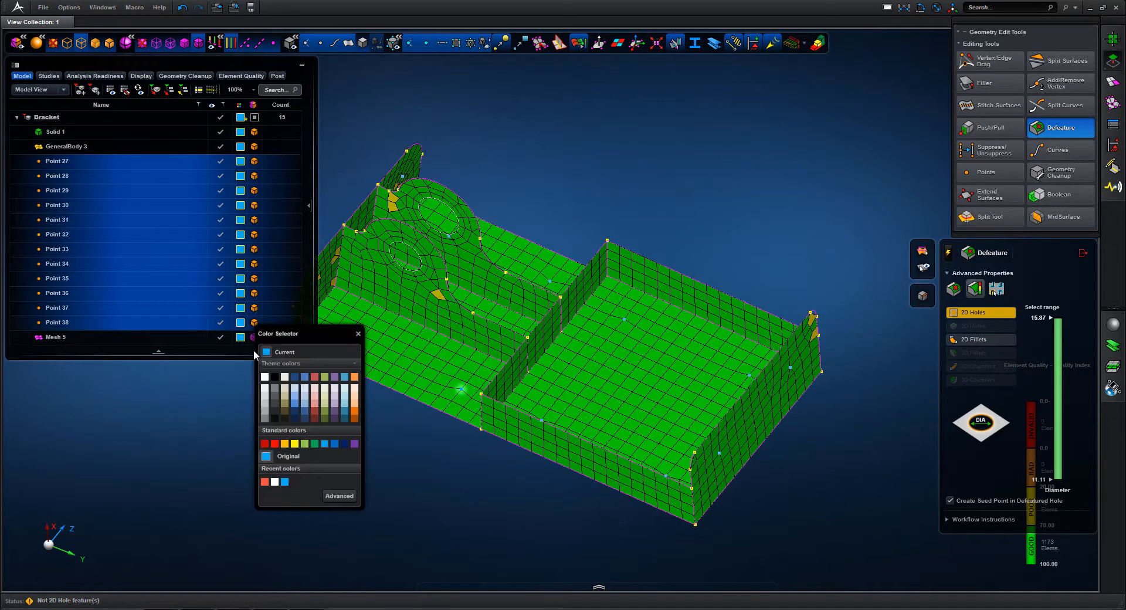
pyautogui.click(280, 445)
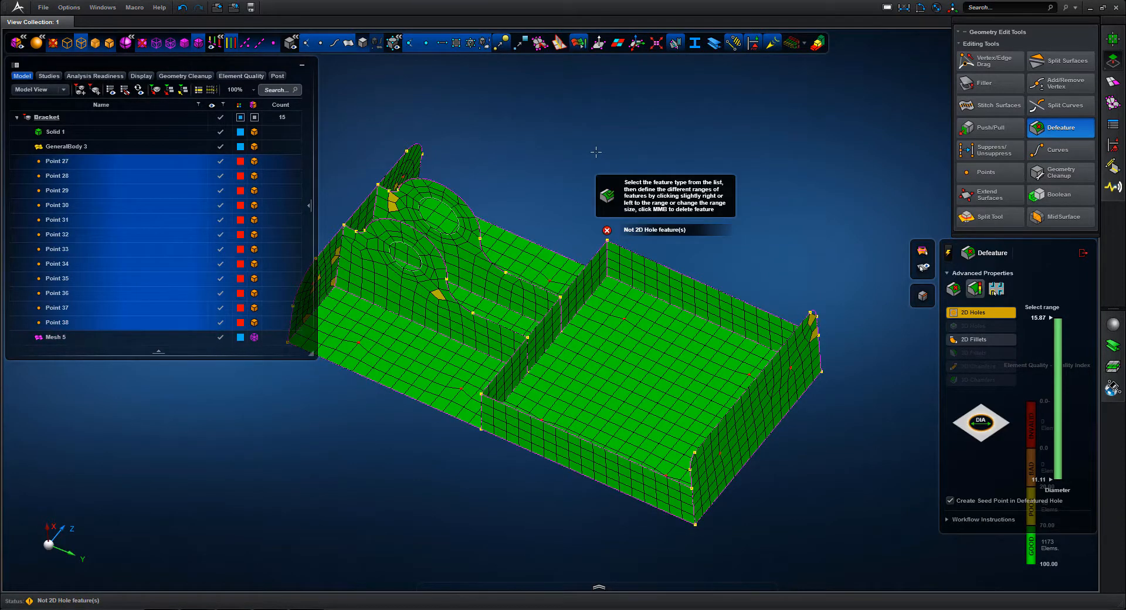
pyautogui.click(125, 131)
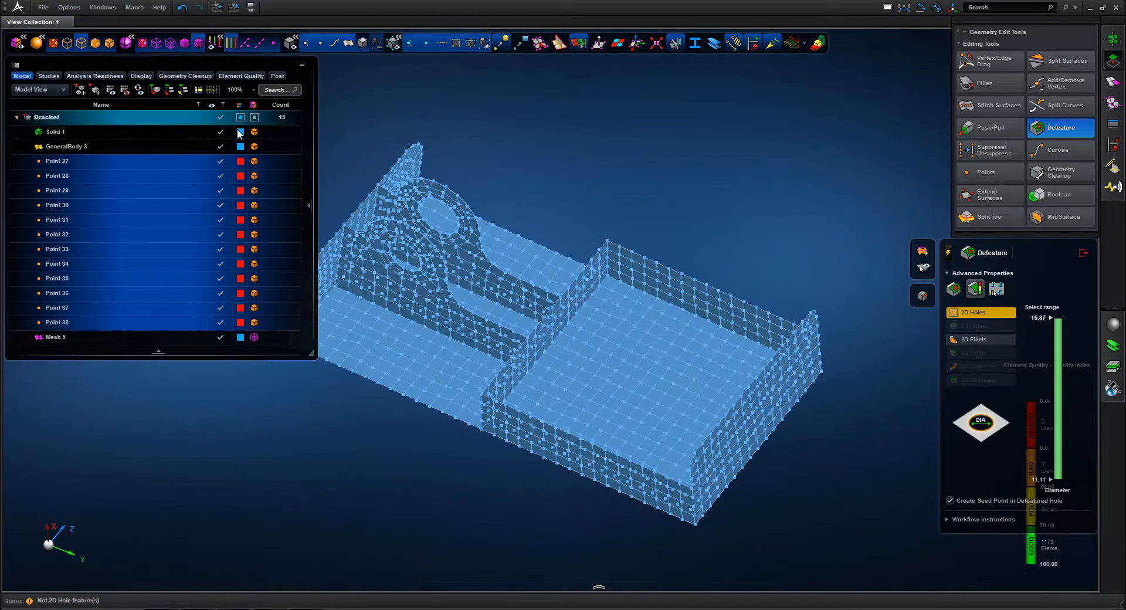
pyautogui.click(17, 116)
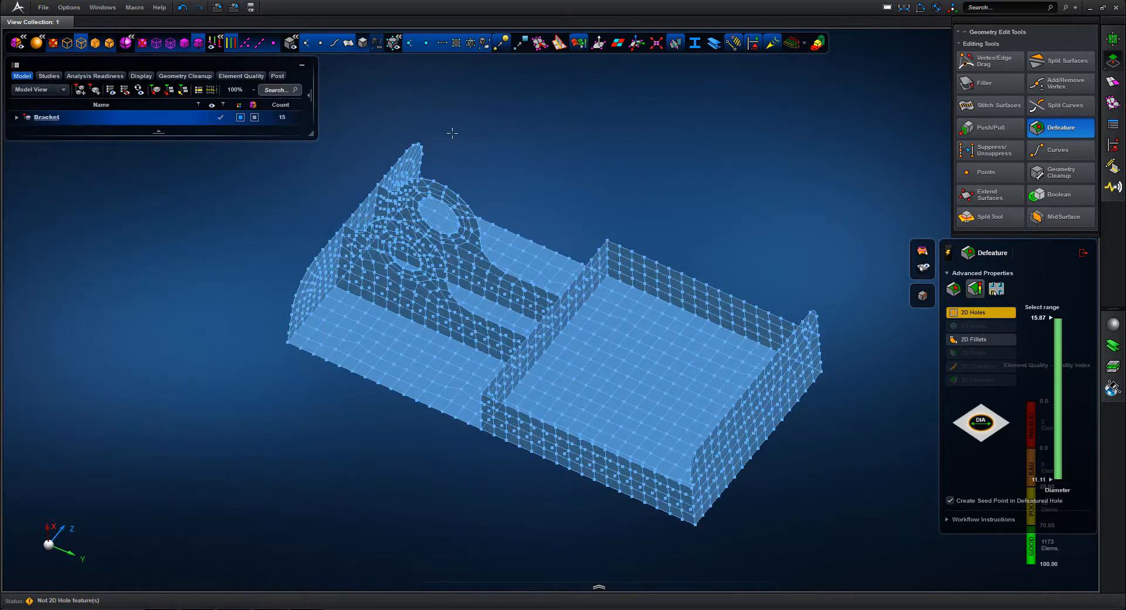
pyautogui.click(1083, 252)
# Render Solid 1 as transparent shaded CAD at about 66% so the midsurface mesh shows through it
pyautogui.scroll(-3, 786, 193)
pyautogui.moveTo(777, 193); pyautogui.dragTo(741, 196, button='middle')
pyautogui.keyDown('ctrl'); pyautogui.moveTo(496, 146); pyautogui.dragTo(686, 299, button='middle'); pyautogui.keyUp('ctrl')
pyautogui.moveTo(712, 165)
pyautogui.mouseDown(button='middle')
pyautogui.moveTo(738, 140)
pyautogui.moveTo(706, 145)
pyautogui.moveTo(747, 135)
pyautogui.mouseUp(button='middle')
pyautogui.press('f')
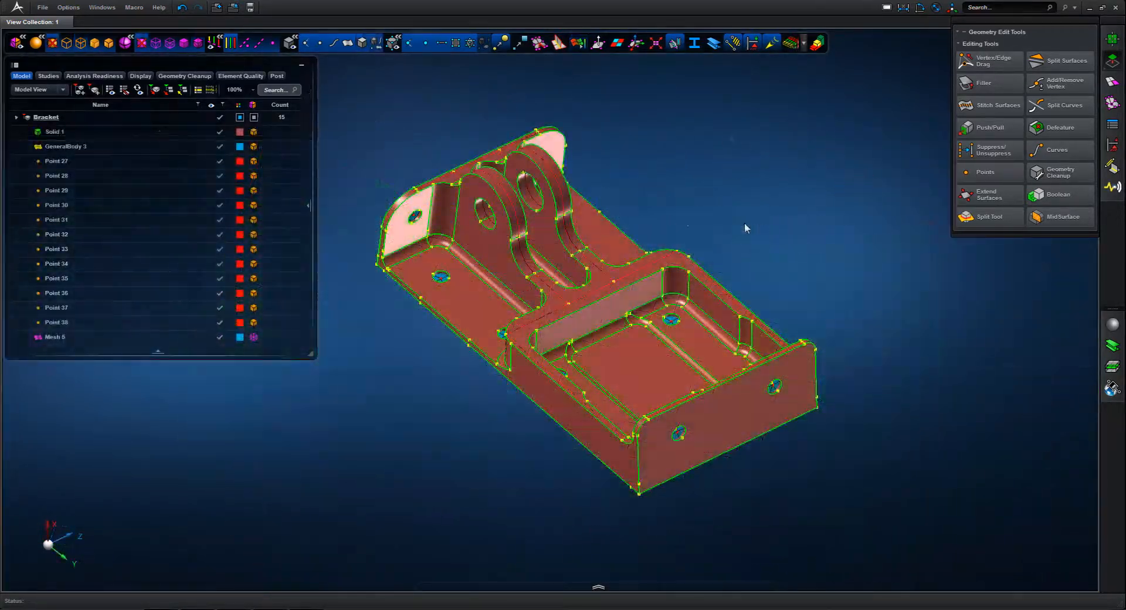
pyautogui.click(253, 132)
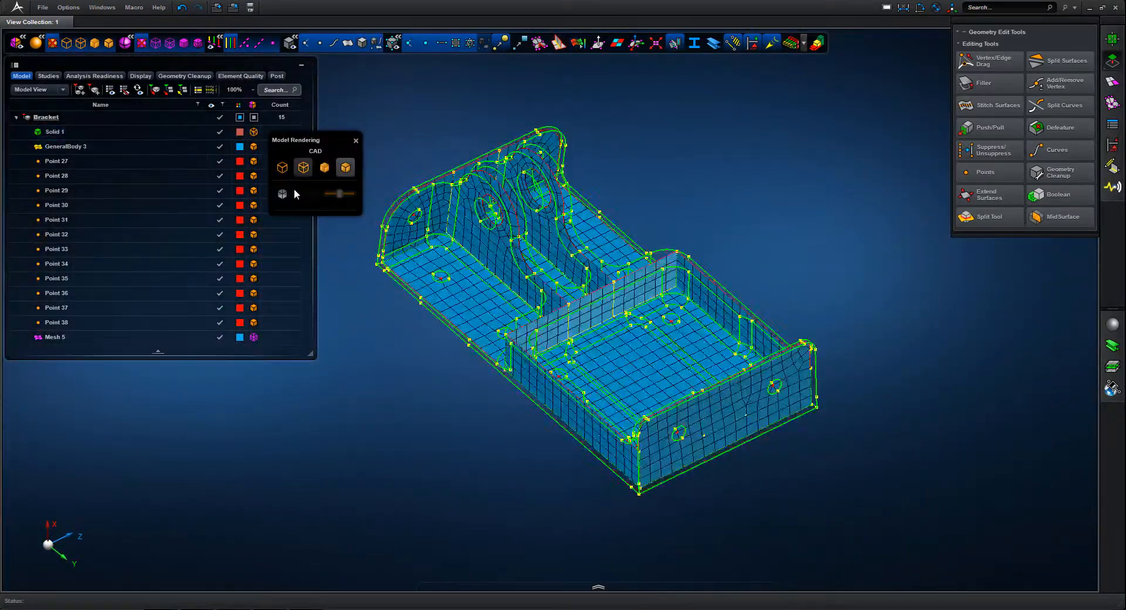
pyautogui.click(282, 193)
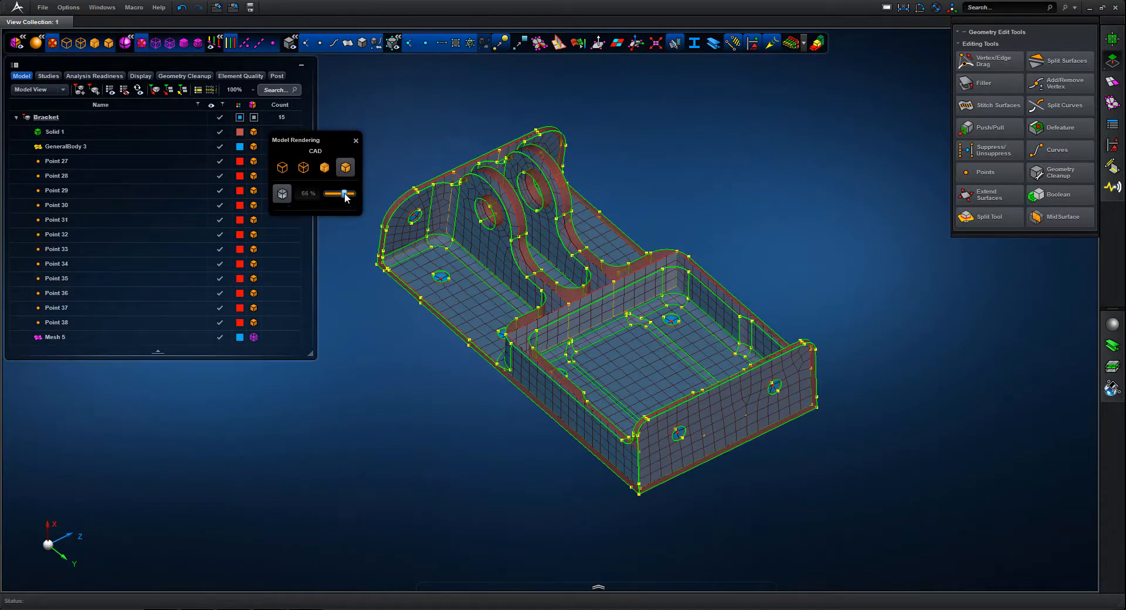
# Split the long side wall's midsurface face along the solid's vertical curve where the wall thickness changes
pyautogui.moveTo(706, 195)
pyautogui.mouseDown(button='middle')
pyautogui.moveTo(716, 224)
pyautogui.moveTo(714, 211)
pyautogui.mouseUp(button='middle')
pyautogui.moveTo(783, 283); pyautogui.dragTo(695, 491, button='right')
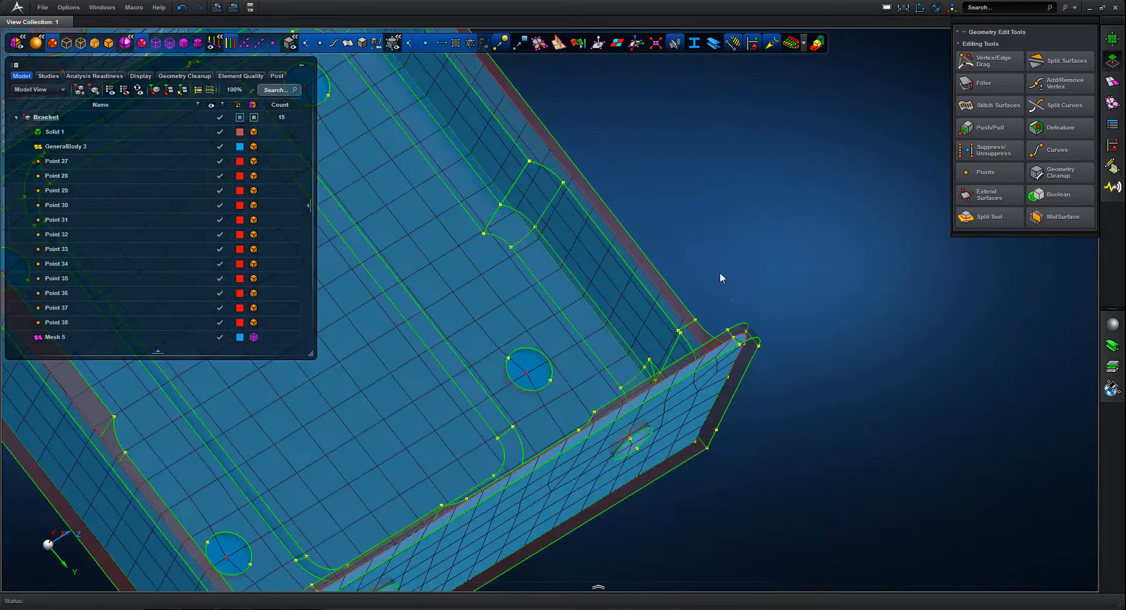
pyautogui.moveTo(691, 216); pyautogui.dragTo(708, 238, button='middle')
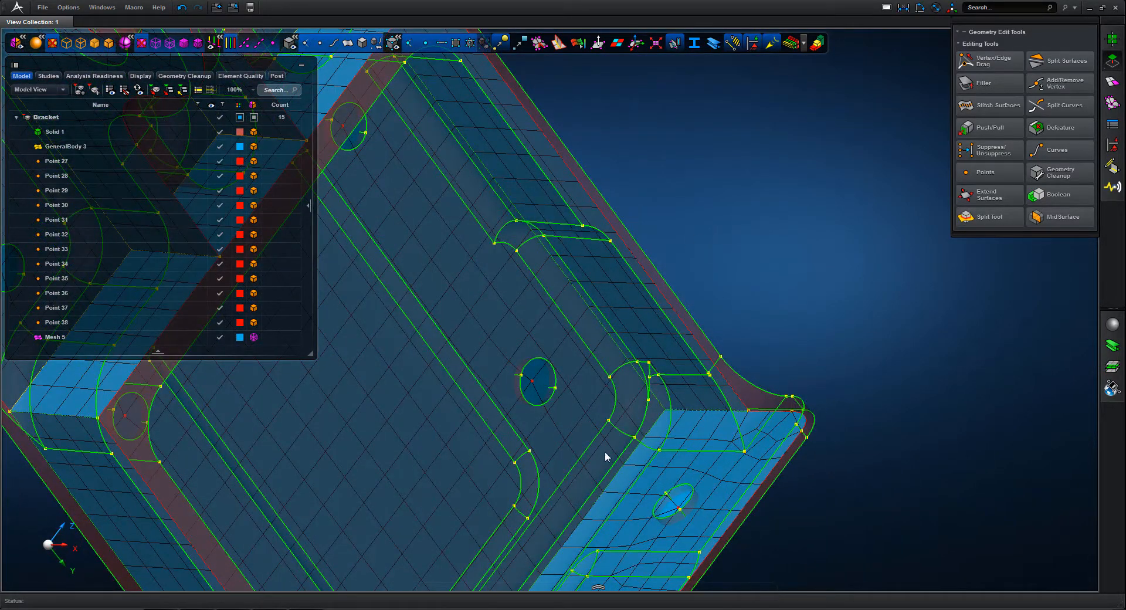
pyautogui.scroll(-3, 750, 312)
pyautogui.moveTo(727, 242); pyautogui.dragTo(709, 206, button='middle')
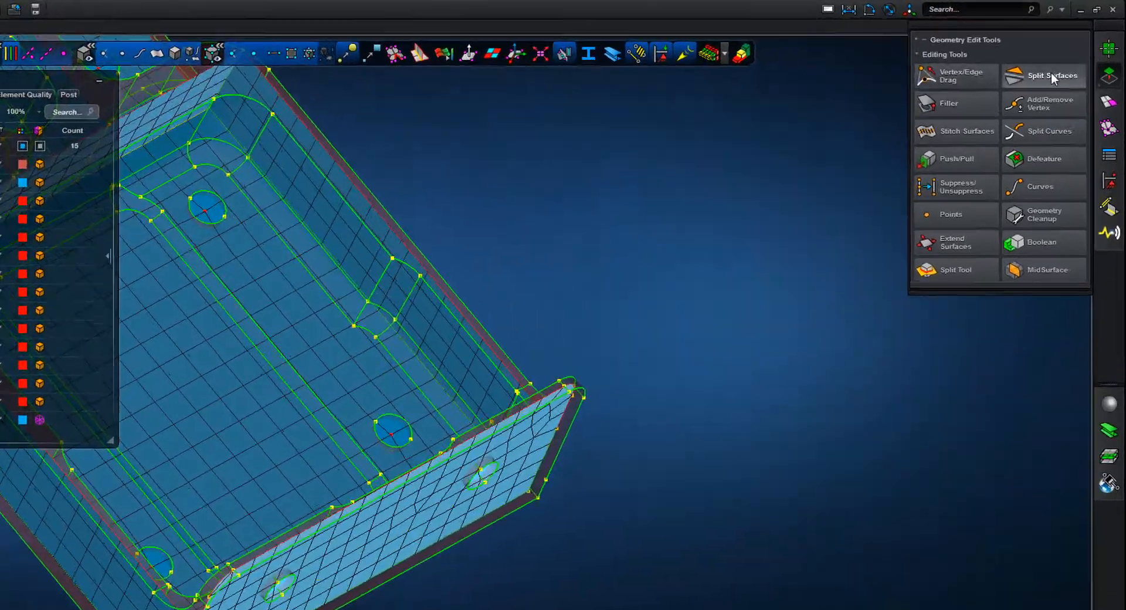
pyautogui.click(1050, 73)
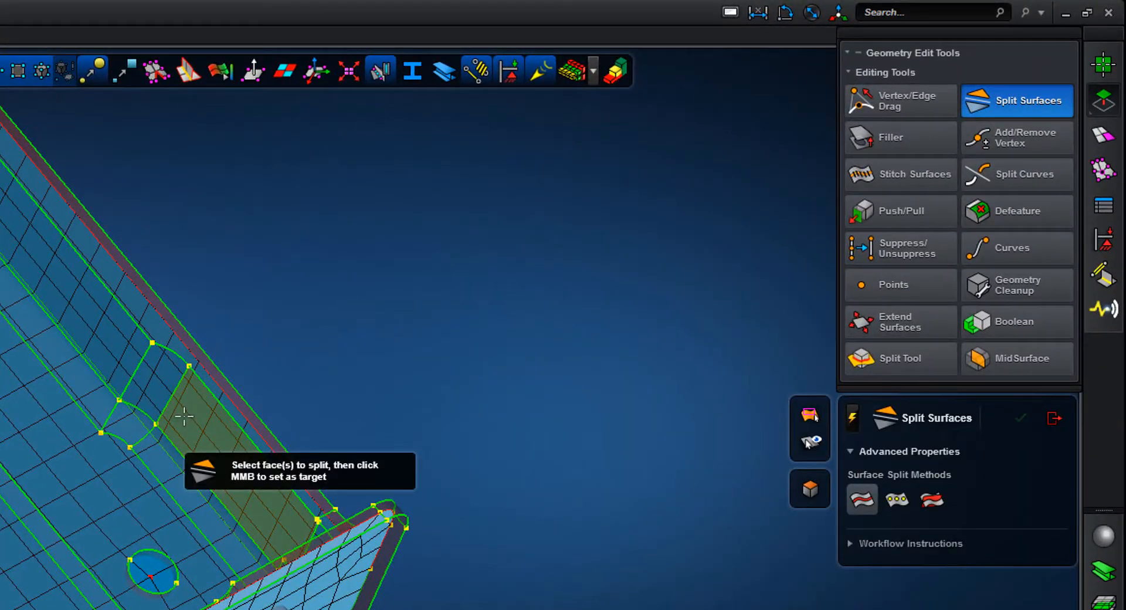
pyautogui.click(183, 416)
pyautogui.middleClick(144, 367)
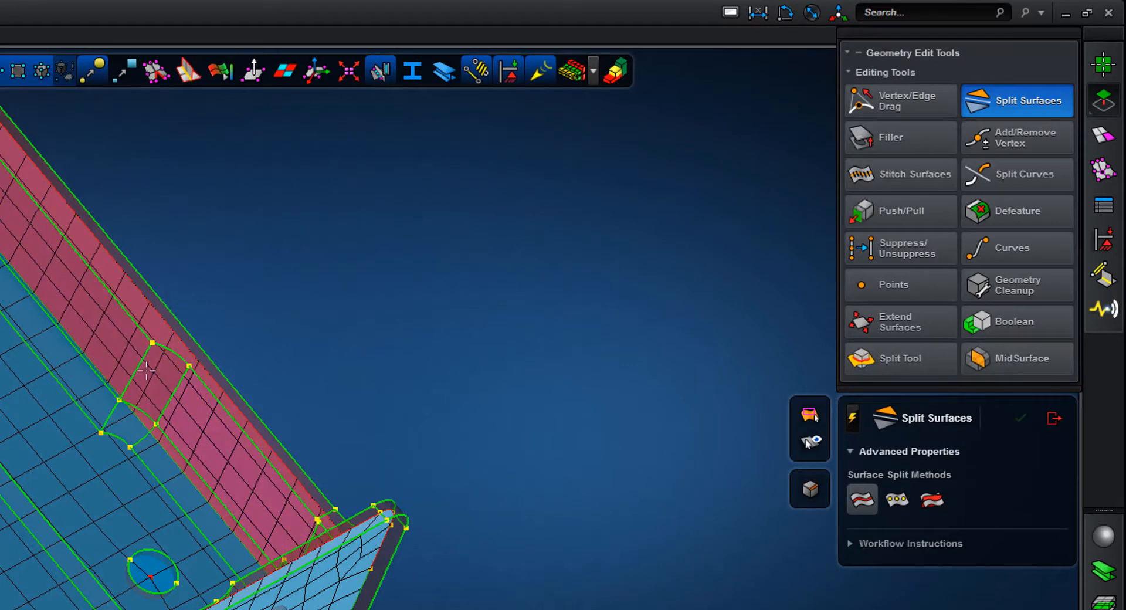
pyautogui.click(137, 363)
pyautogui.middleClick(357, 337)
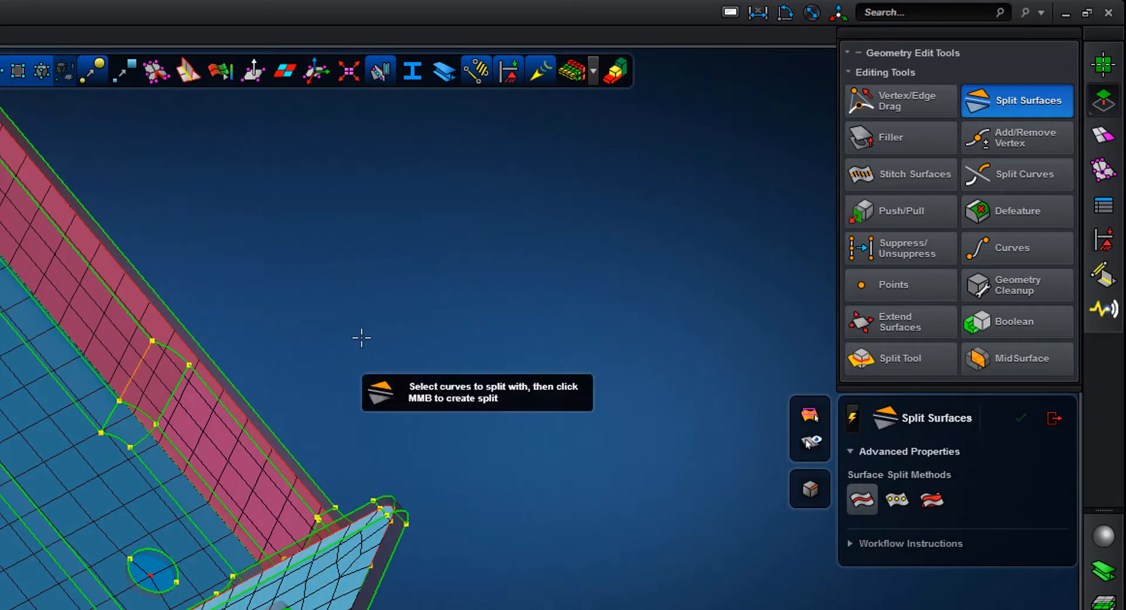
# Split the end wall's midsurface face along the solid's thickness-change curves between the two seed points, and hide the solid
pyautogui.moveTo(357, 337); pyautogui.dragTo(349, 226, button='middle')
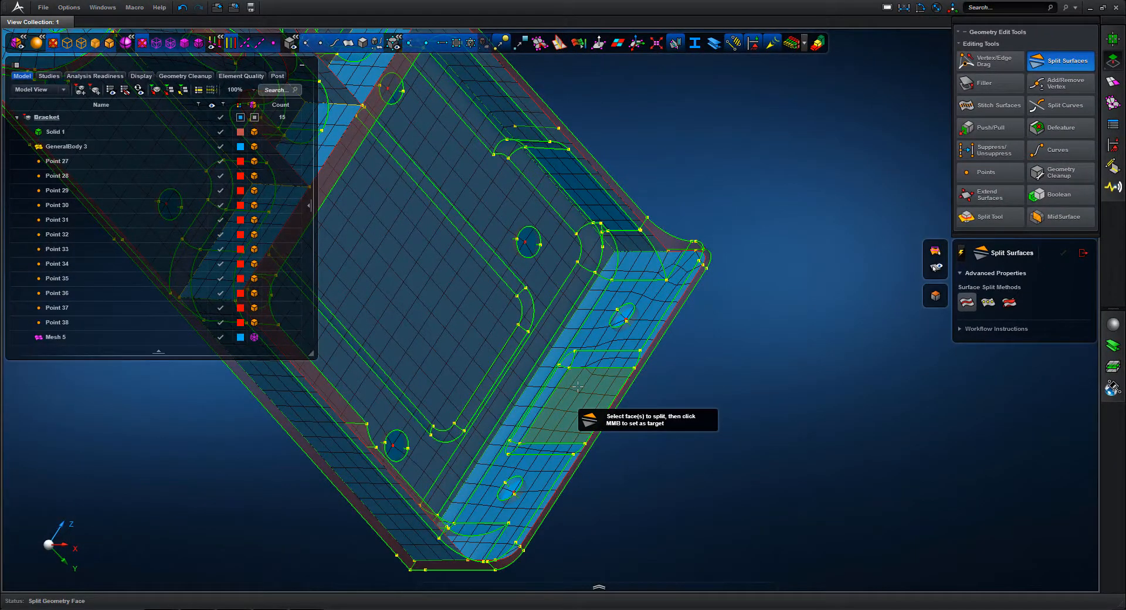
pyautogui.click(578, 386)
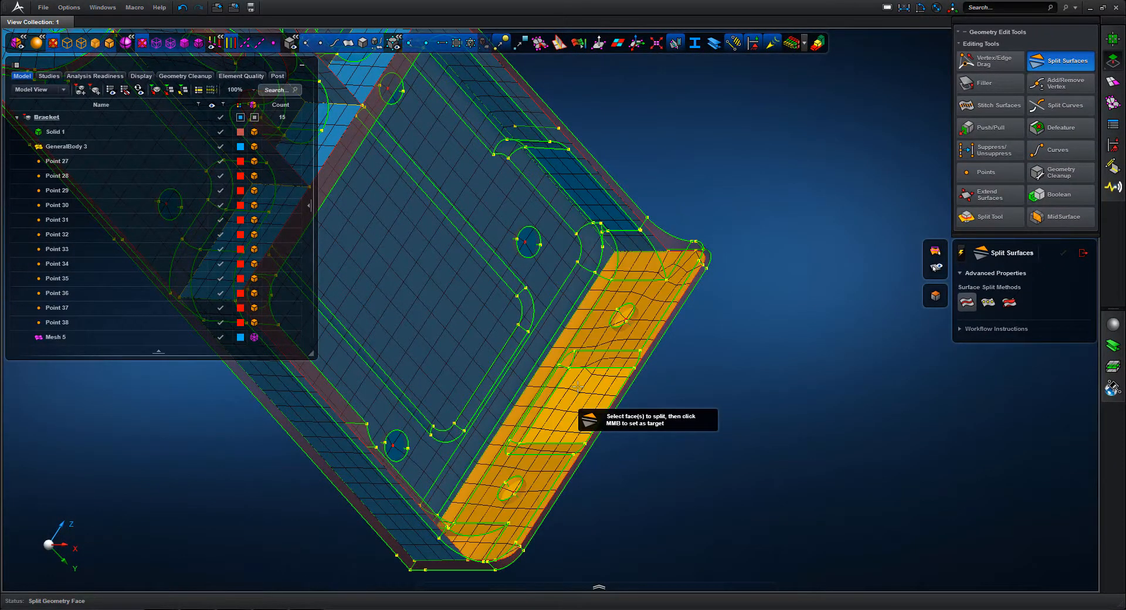
pyautogui.middleClick(578, 386)
pyautogui.click(585, 351)
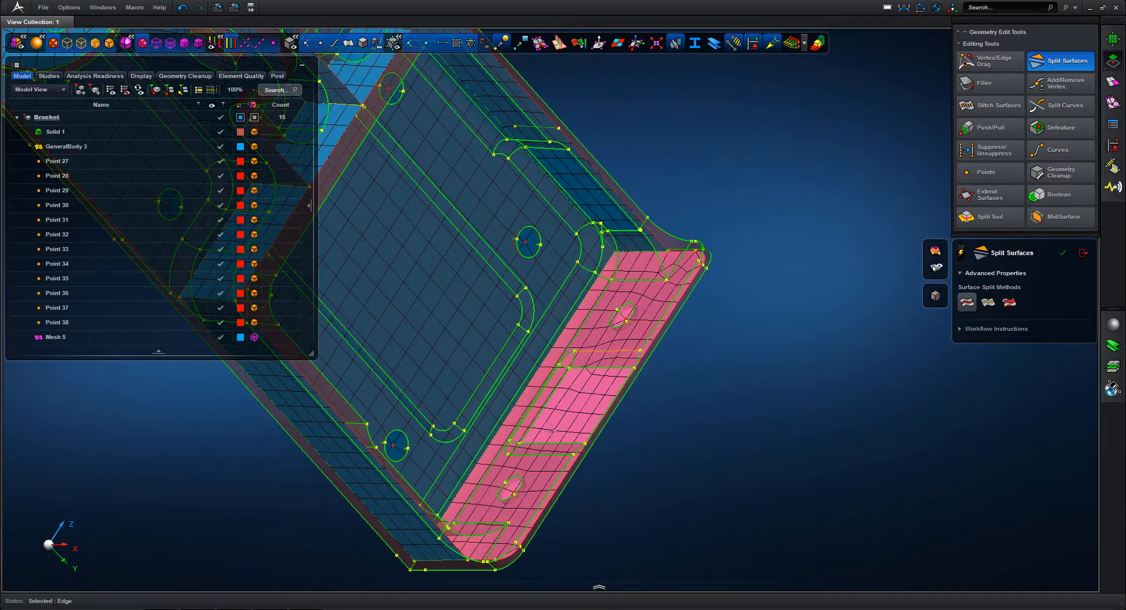
pyautogui.middleClick(663, 434)
pyautogui.click(362, 44)
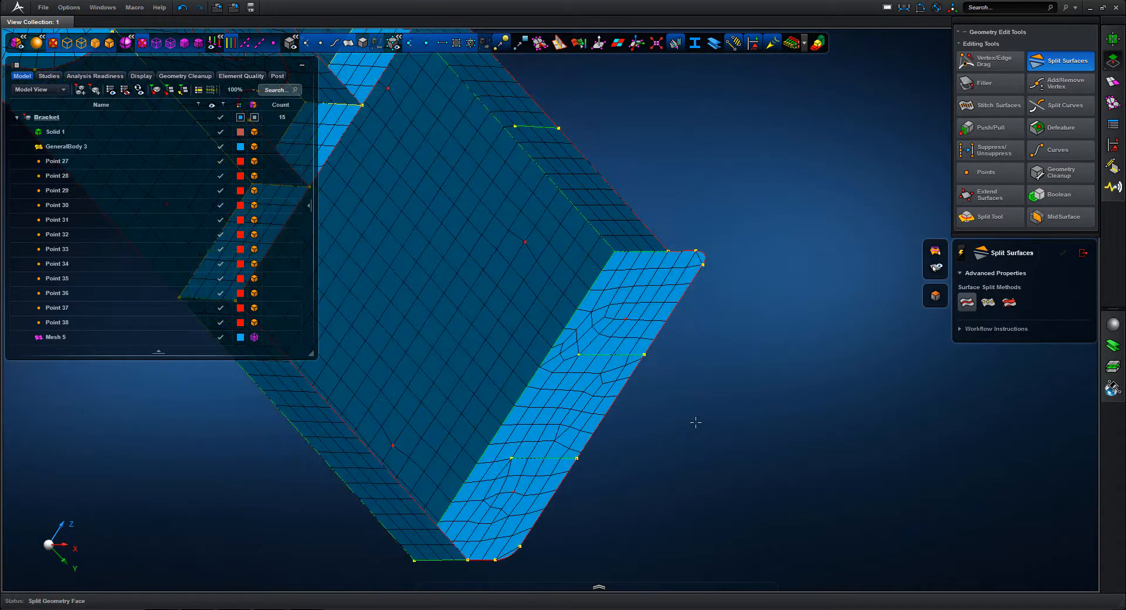
# Extend the split lines on the end wall and the side wall down to their bottom edges with Vertex/Edge Drag
pyautogui.scroll(-4, 681, 387)
pyautogui.moveTo(674, 377); pyautogui.dragTo(670, 444, button='middle')
pyautogui.scroll(5, 671, 446)
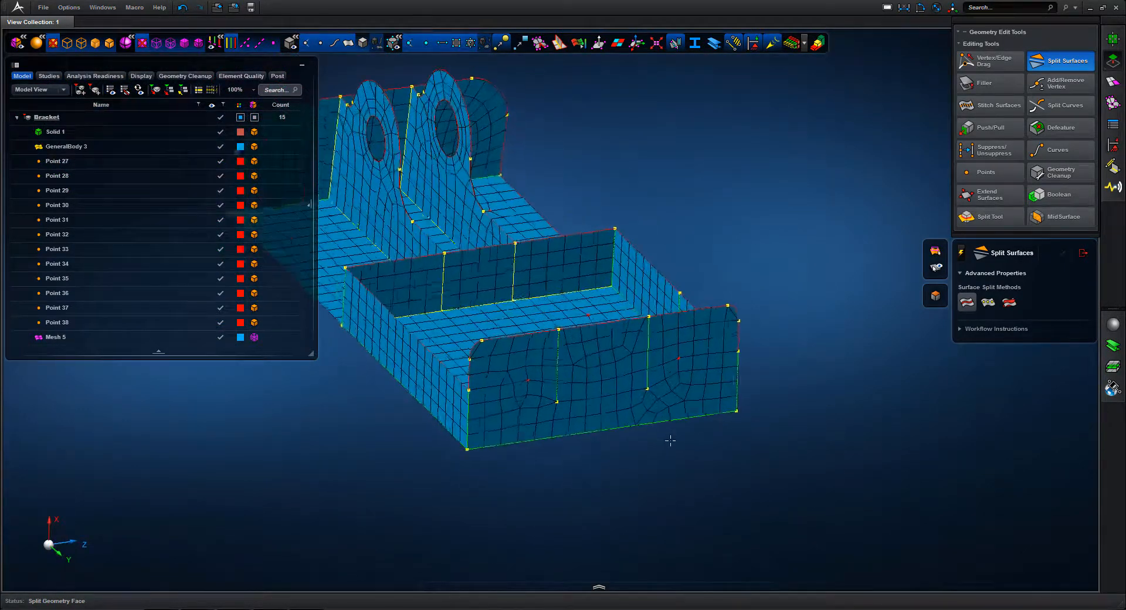
pyautogui.click(1001, 71)
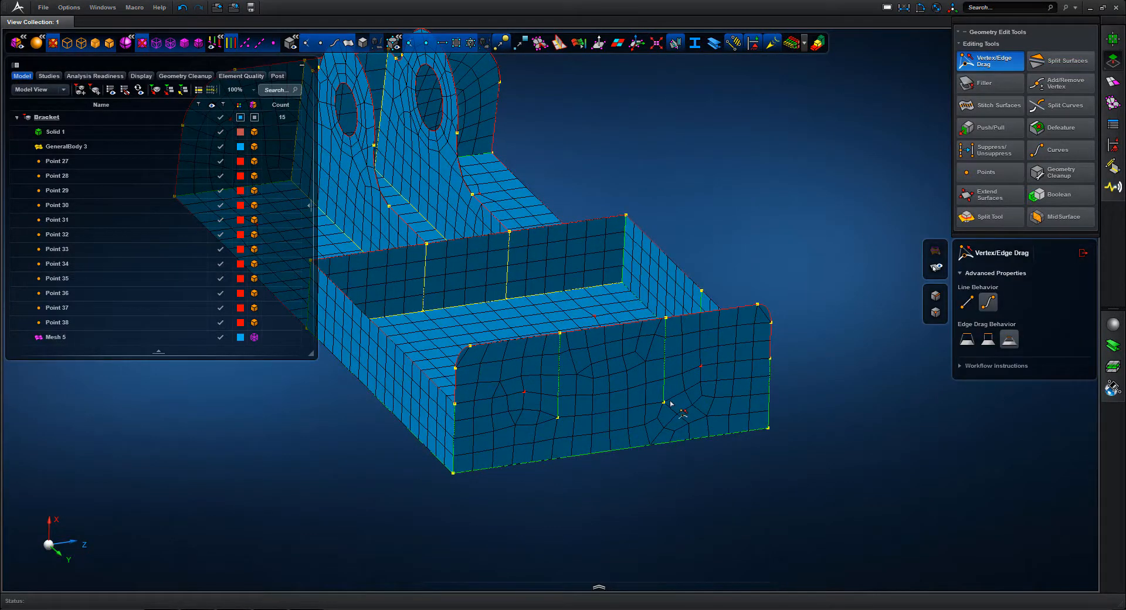
pyautogui.moveTo(663, 404); pyautogui.dragTo(663, 444)
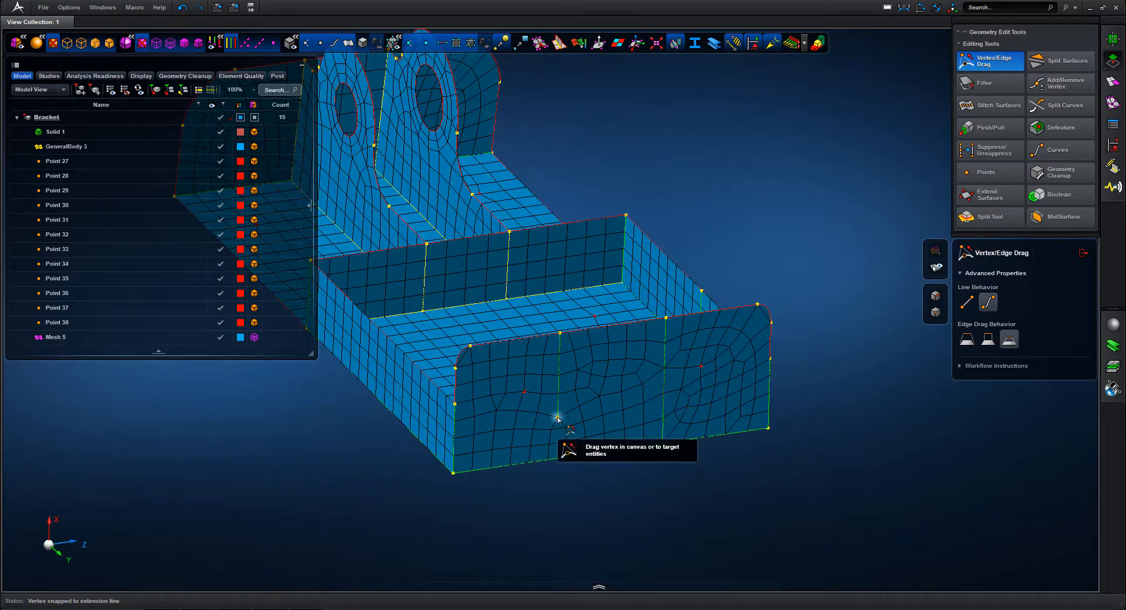
pyautogui.moveTo(558, 417)
pyautogui.mouseDown()
pyautogui.moveTo(557, 485)
pyautogui.moveTo(556, 458)
pyautogui.mouseUp()
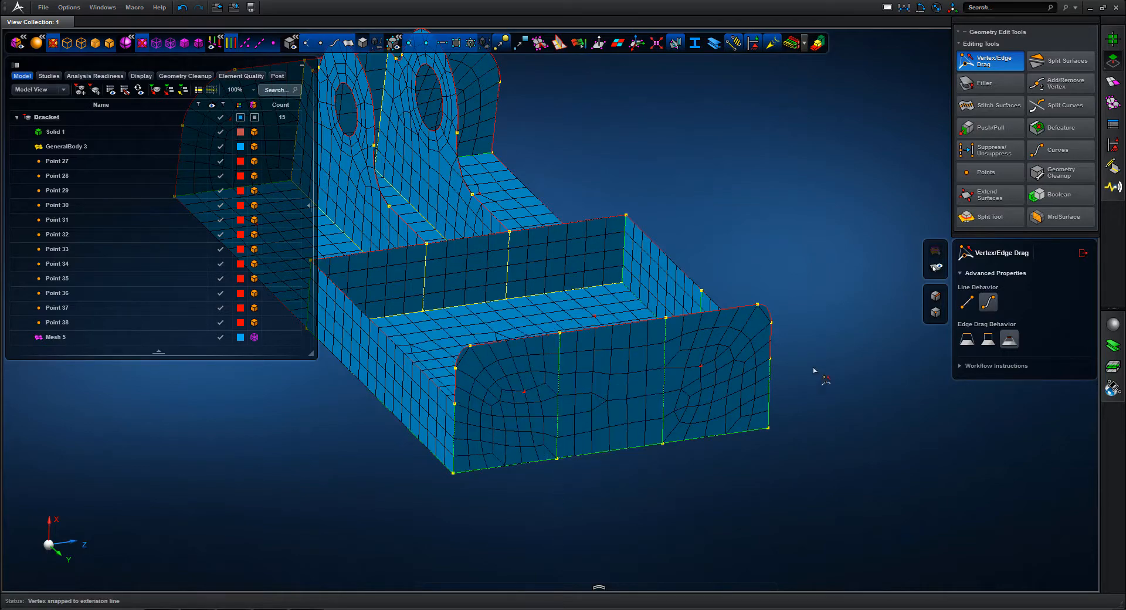
pyautogui.moveTo(807, 273); pyautogui.dragTo(545, 339, button='middle')
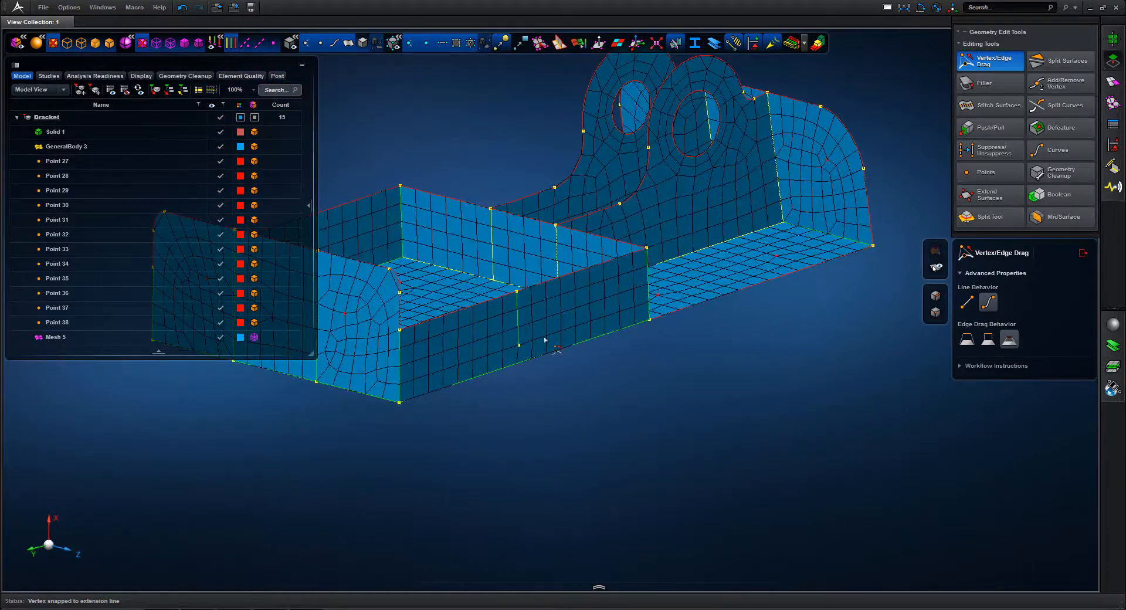
pyautogui.moveTo(519, 347); pyautogui.dragTo(525, 412)
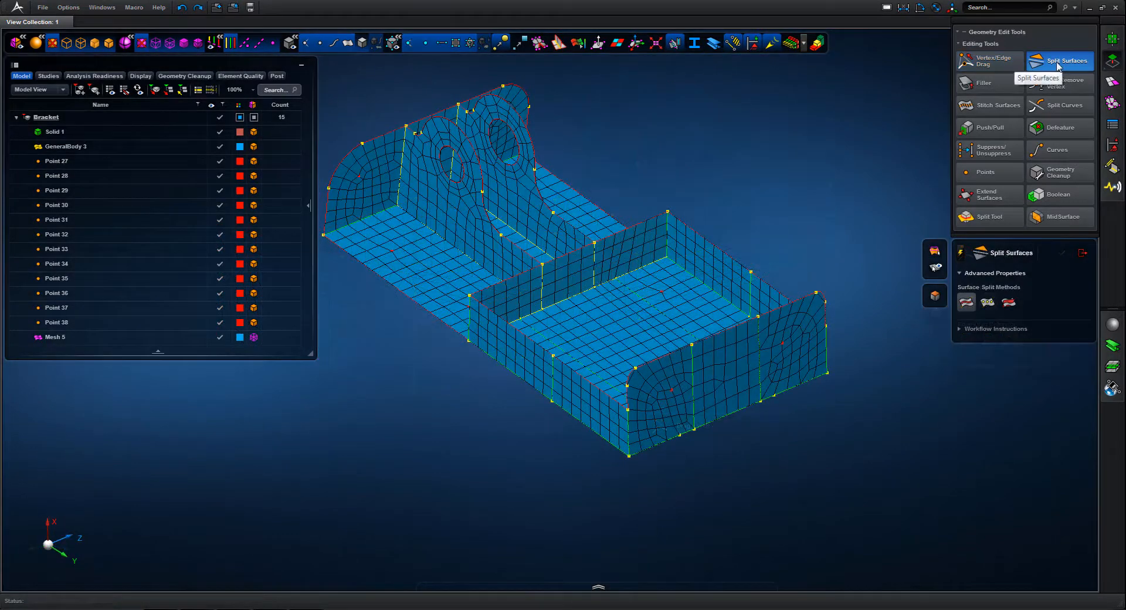
# Split the three end wall faces with a drawn path running between the side edge vertices through both seed points
pyautogui.moveTo(1058, 66)
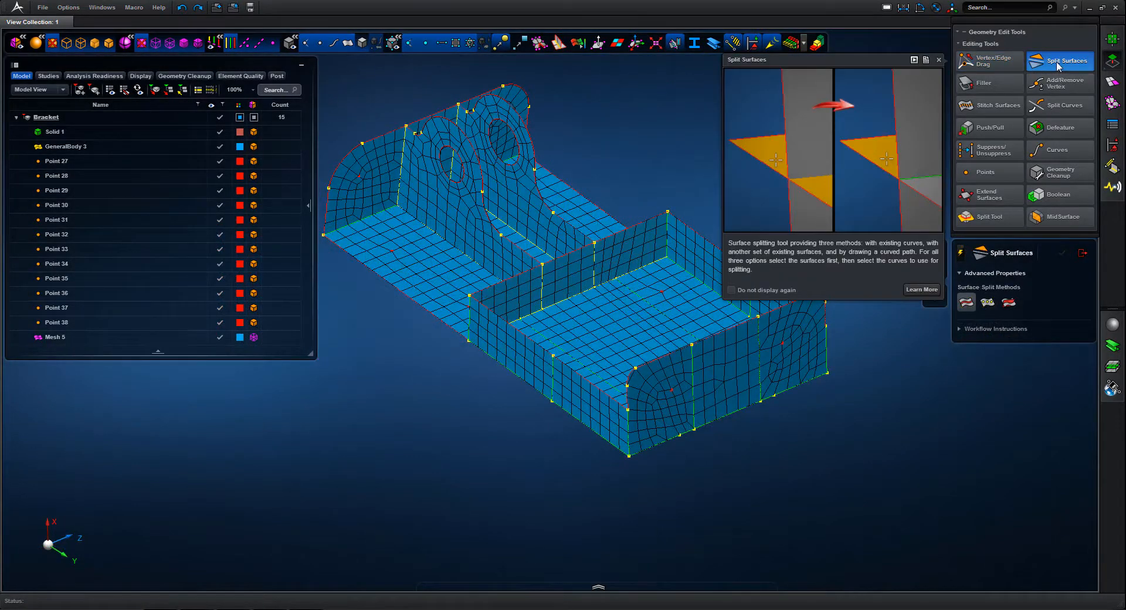
pyautogui.click(988, 302)
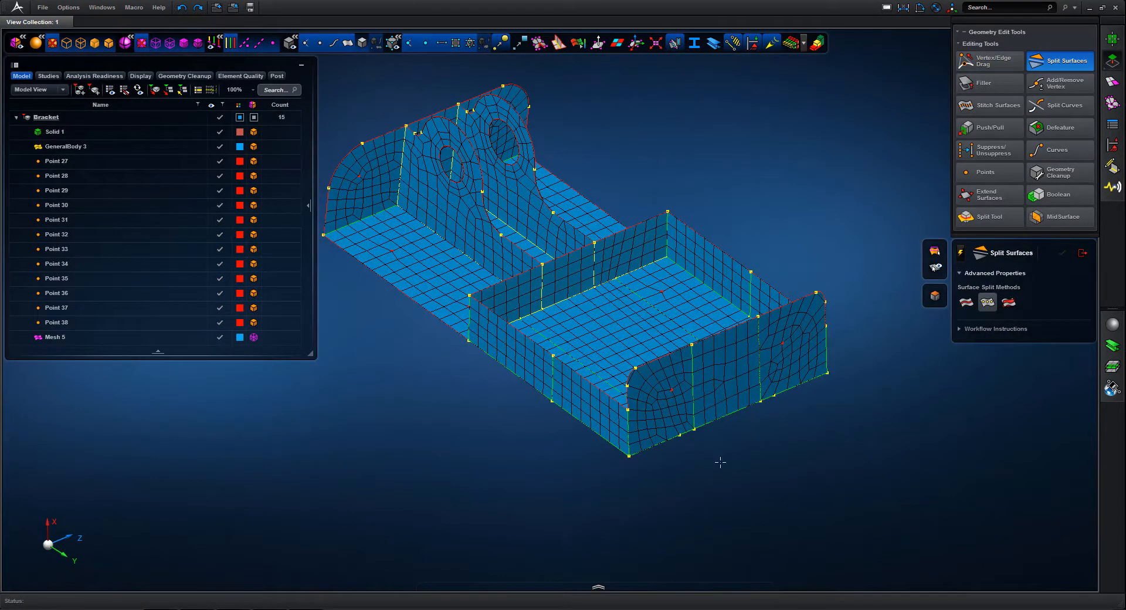
pyautogui.moveTo(854, 271); pyautogui.dragTo(859, 264)
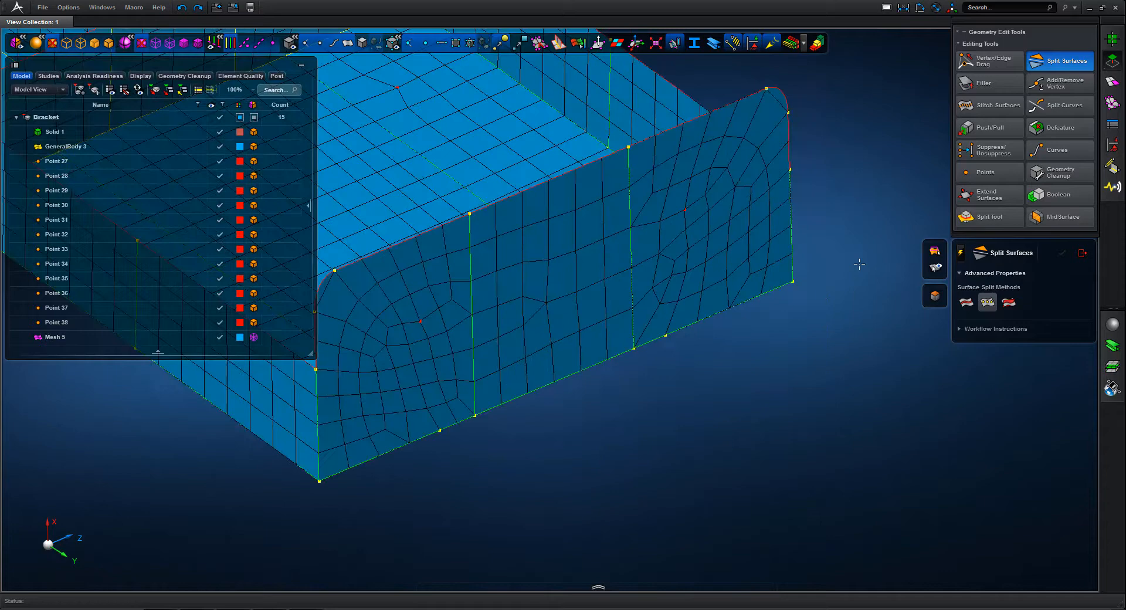
pyautogui.click(353, 357)
pyautogui.click(499, 340)
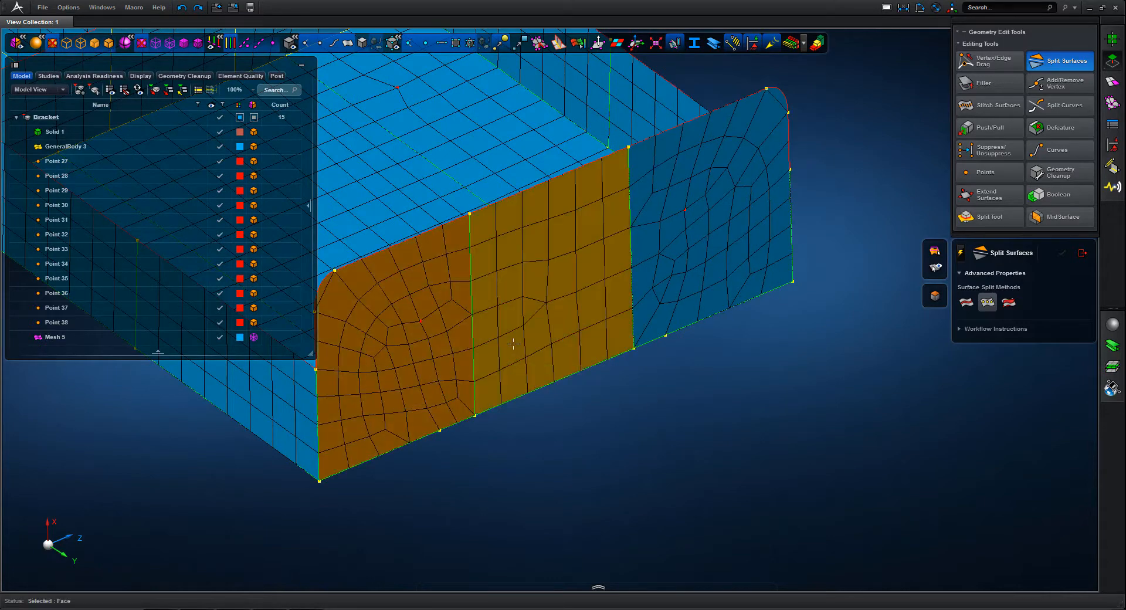
pyautogui.click(710, 268)
pyautogui.middleClick(710, 268)
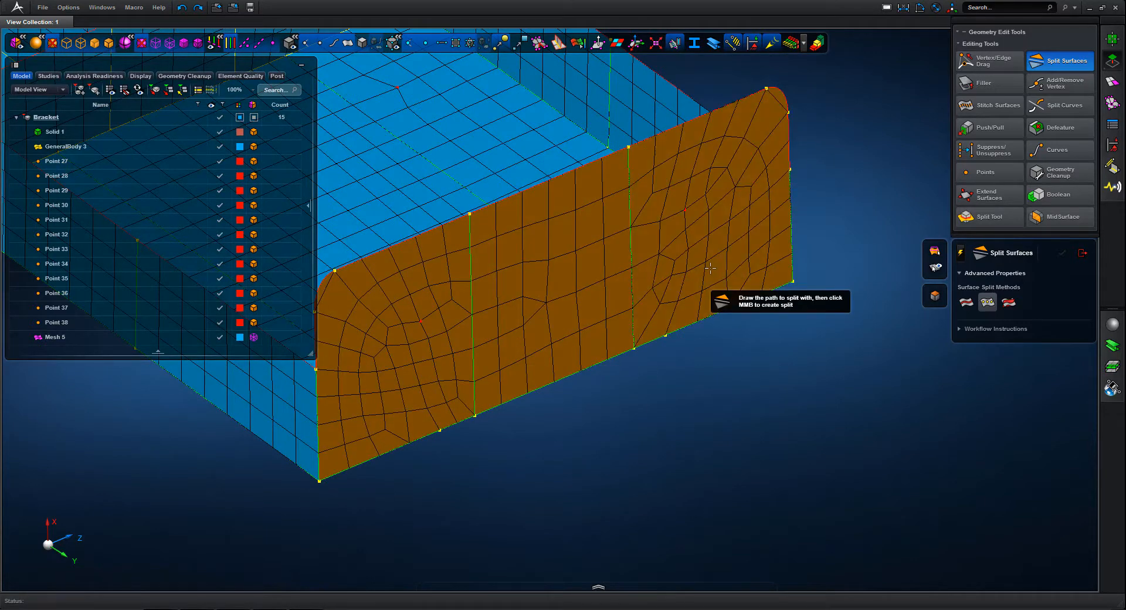
pyautogui.click(789, 170)
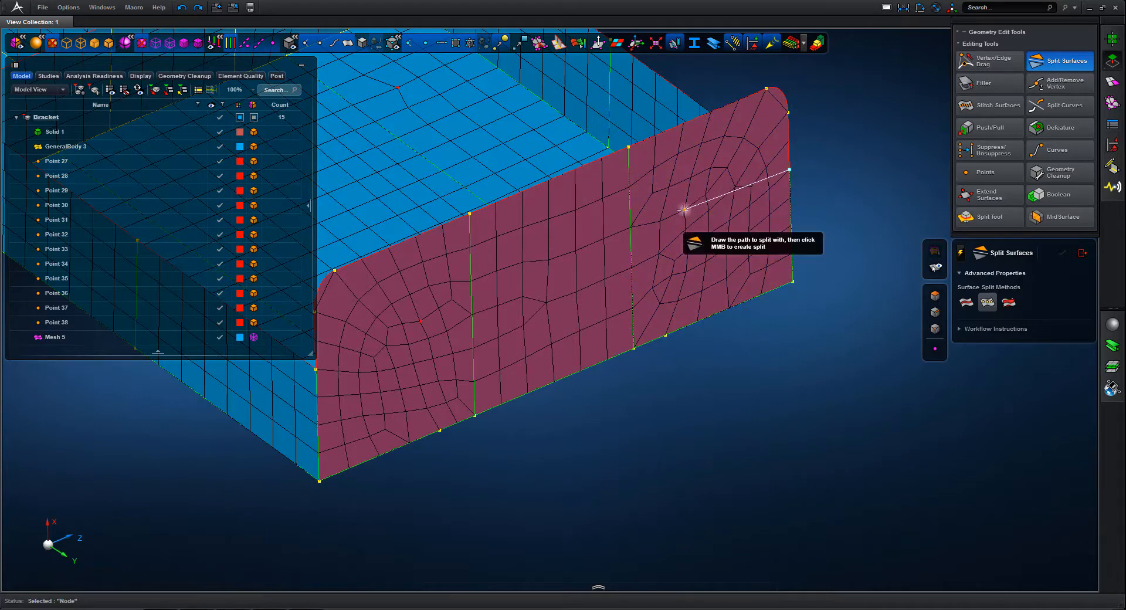
pyautogui.click(684, 210)
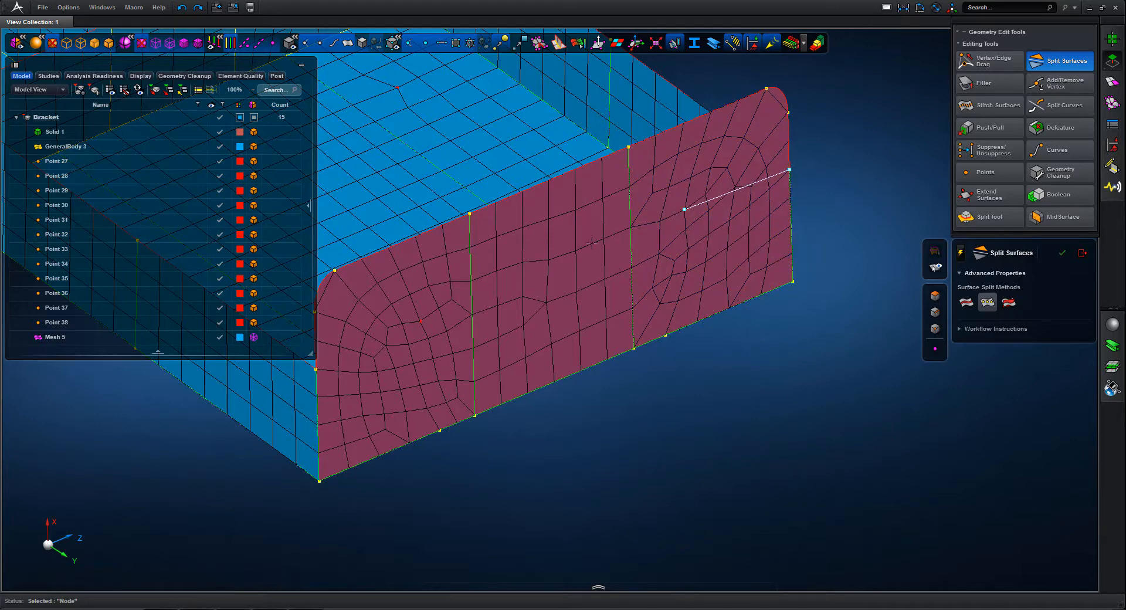
pyautogui.click(420, 322)
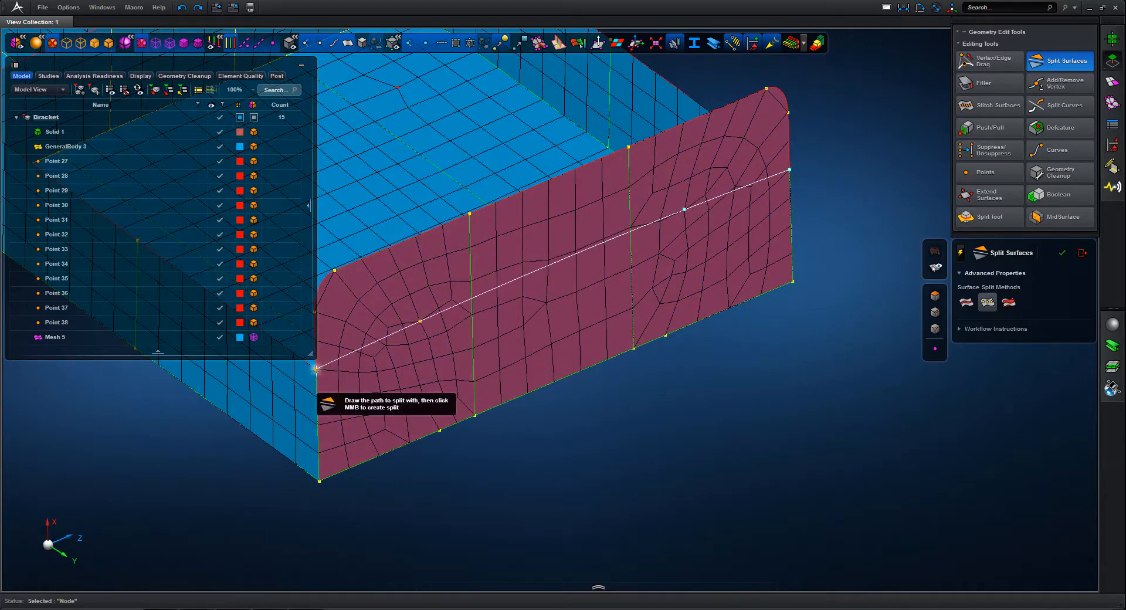
pyautogui.middleClick(576, 444)
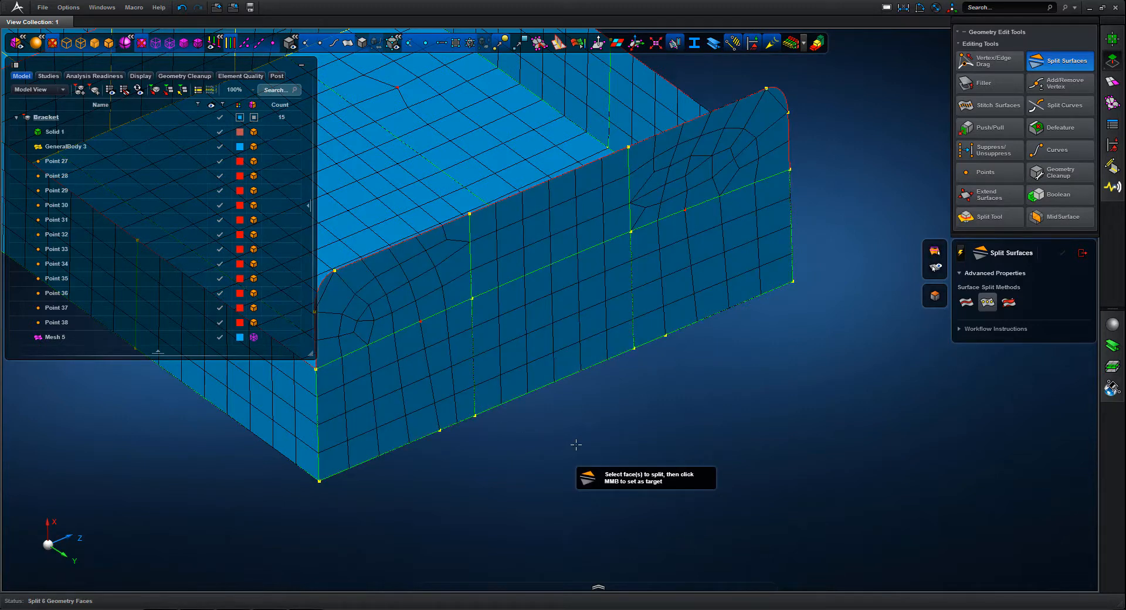
# Remove the redundant vertices where the rounded corners meet the top edge of the split end wall
pyautogui.moveTo(681, 427); pyautogui.dragTo(681, 397, button='middle')
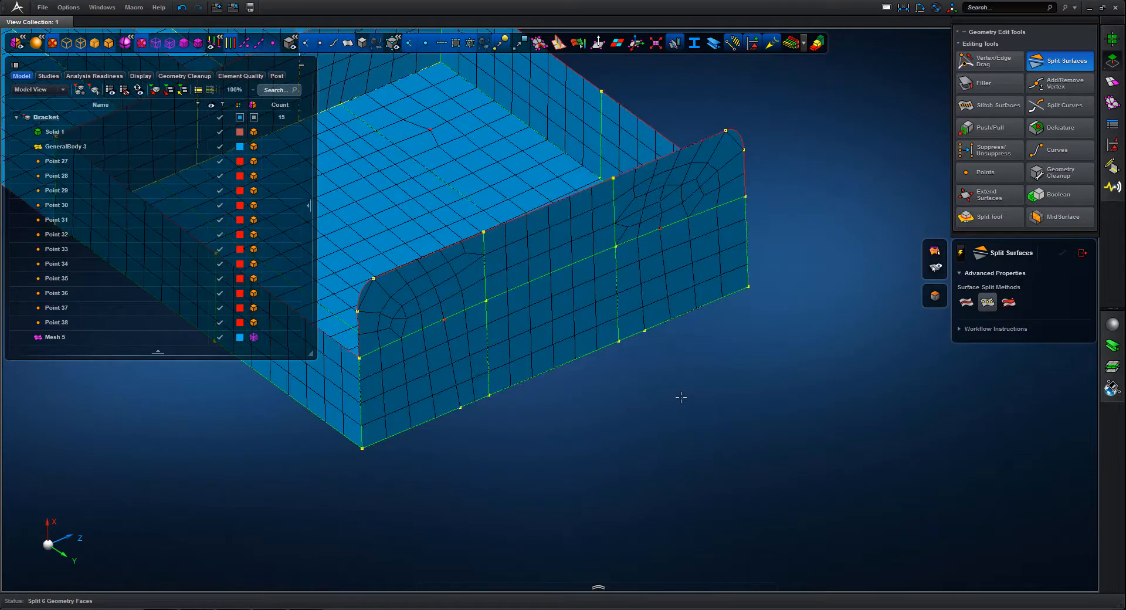
pyautogui.click(1076, 86)
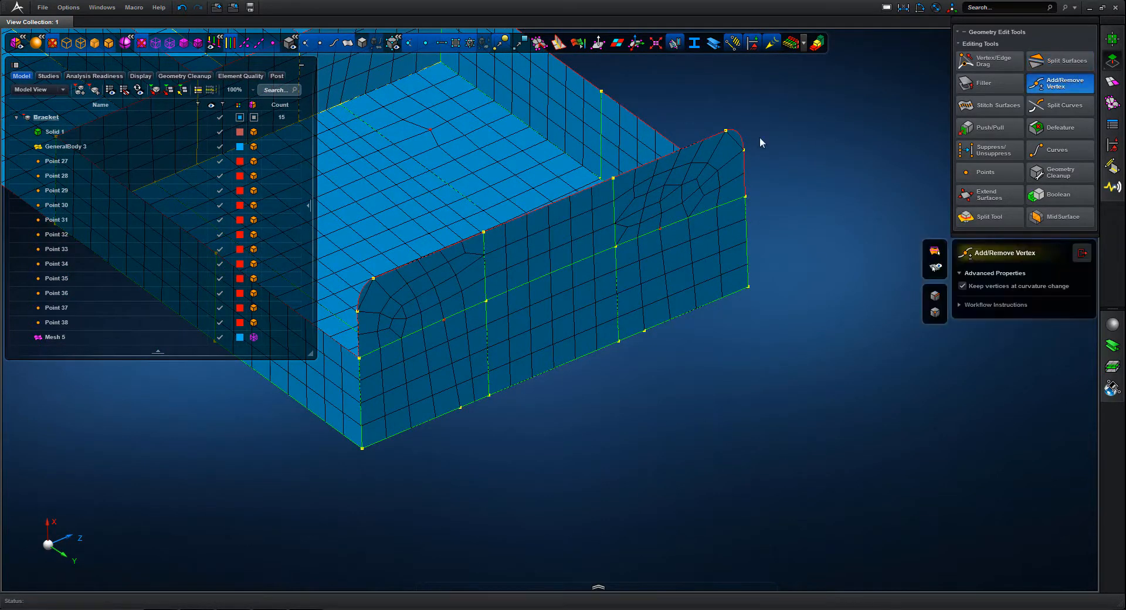
pyautogui.click(725, 130)
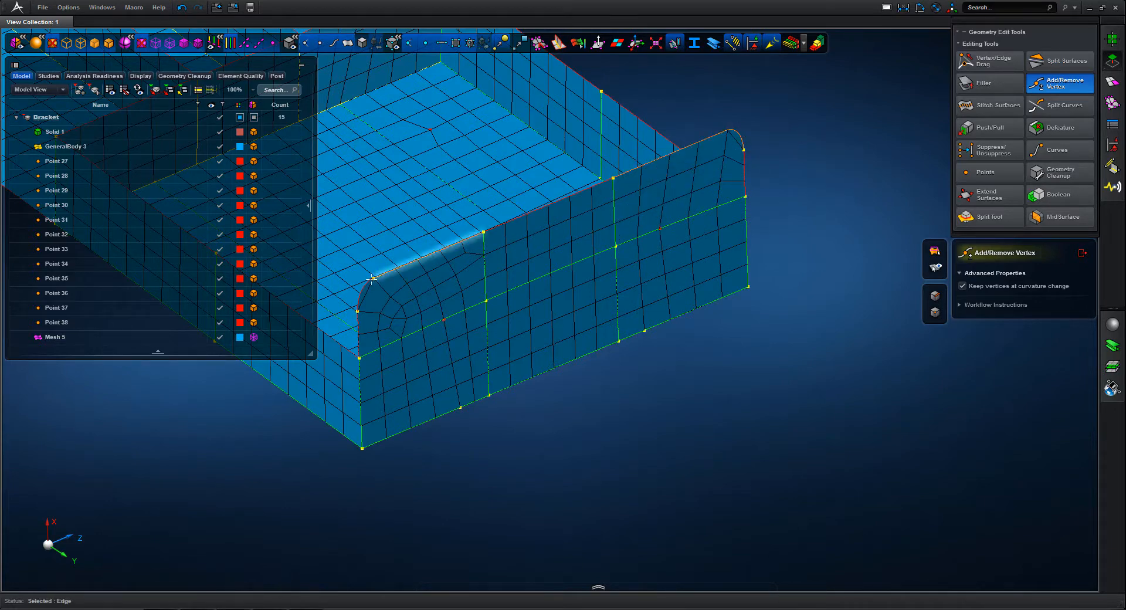
# Split the end wall faces behind the lugs with a drawn path between the side edge vertices through both seed points
pyautogui.moveTo(731, 367); pyautogui.dragTo(789, 201, button='middle')
pyautogui.scroll(2, 789, 201)
pyautogui.click(1060, 61)
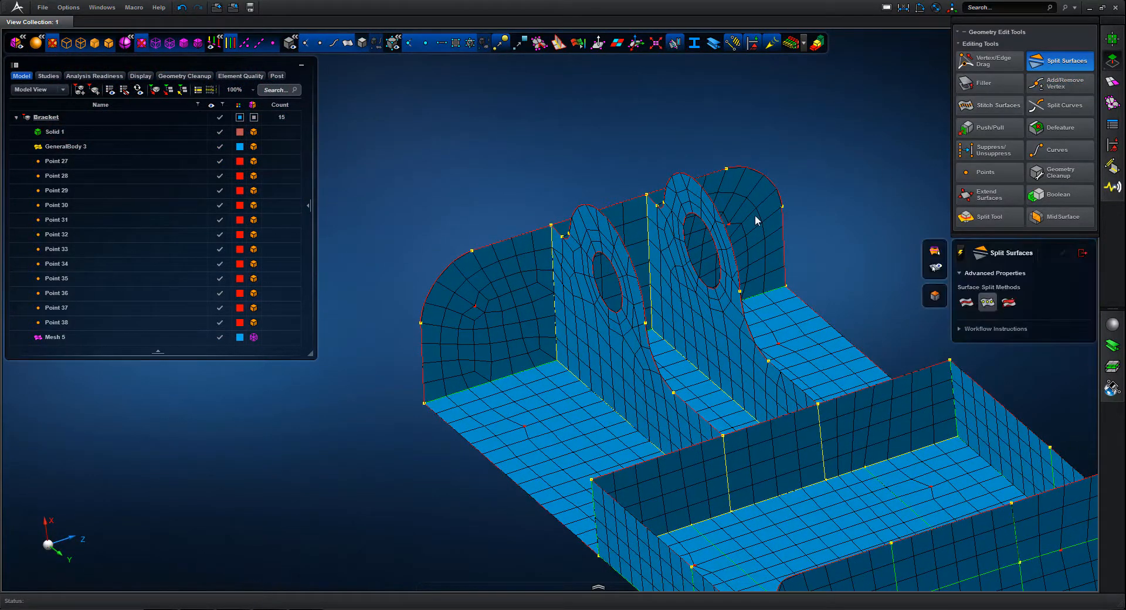
pyautogui.click(744, 244)
pyautogui.click(542, 256)
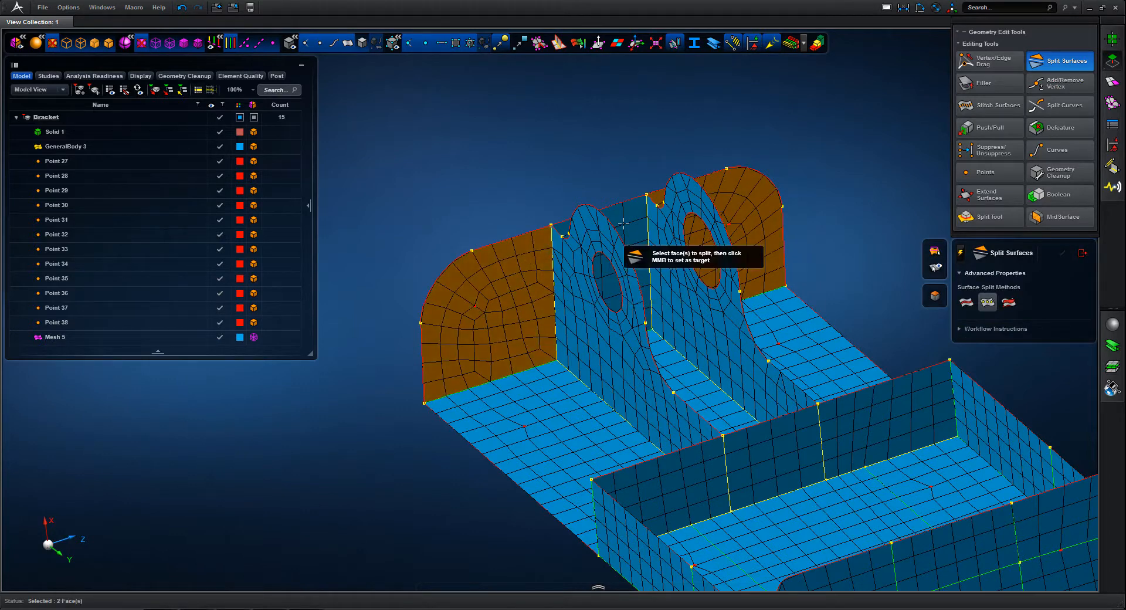
pyautogui.middleClick(529, 165)
pyautogui.click(432, 320)
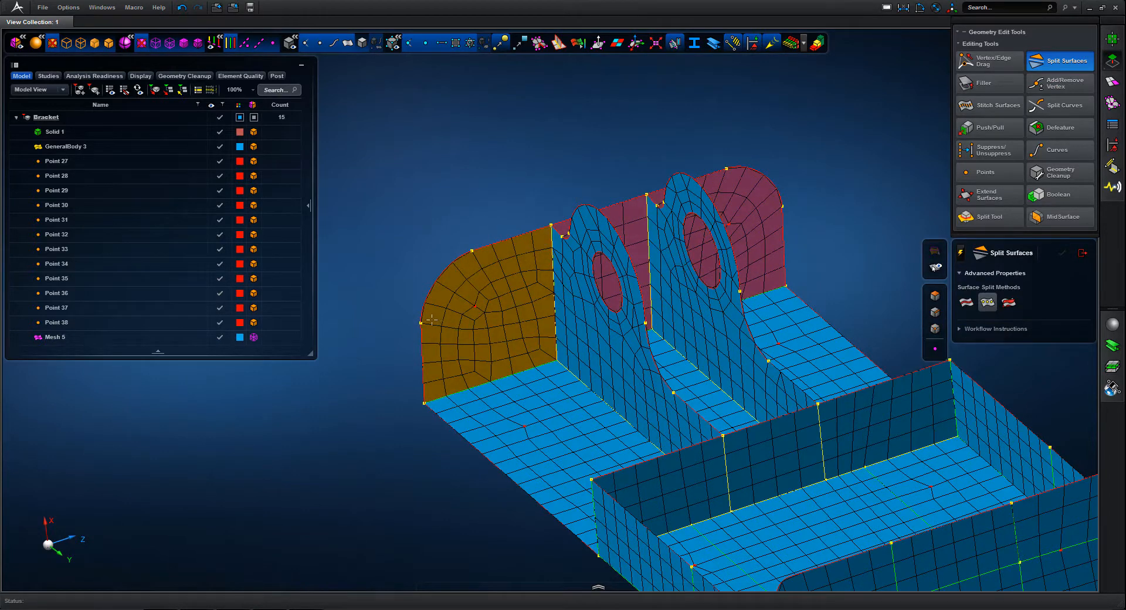
pyautogui.click(421, 323)
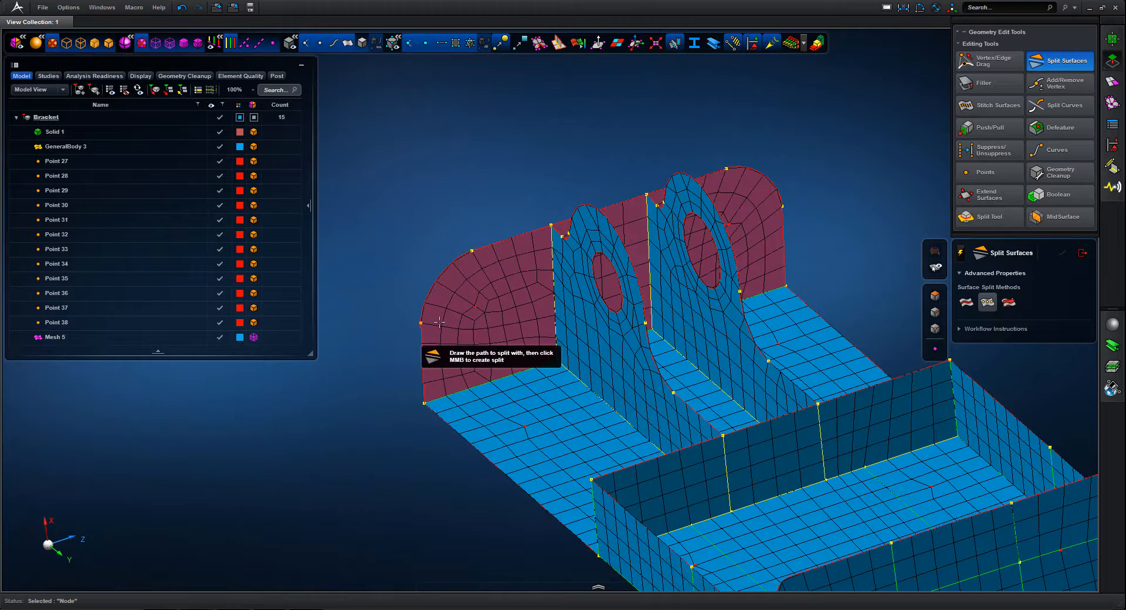
pyautogui.click(474, 306)
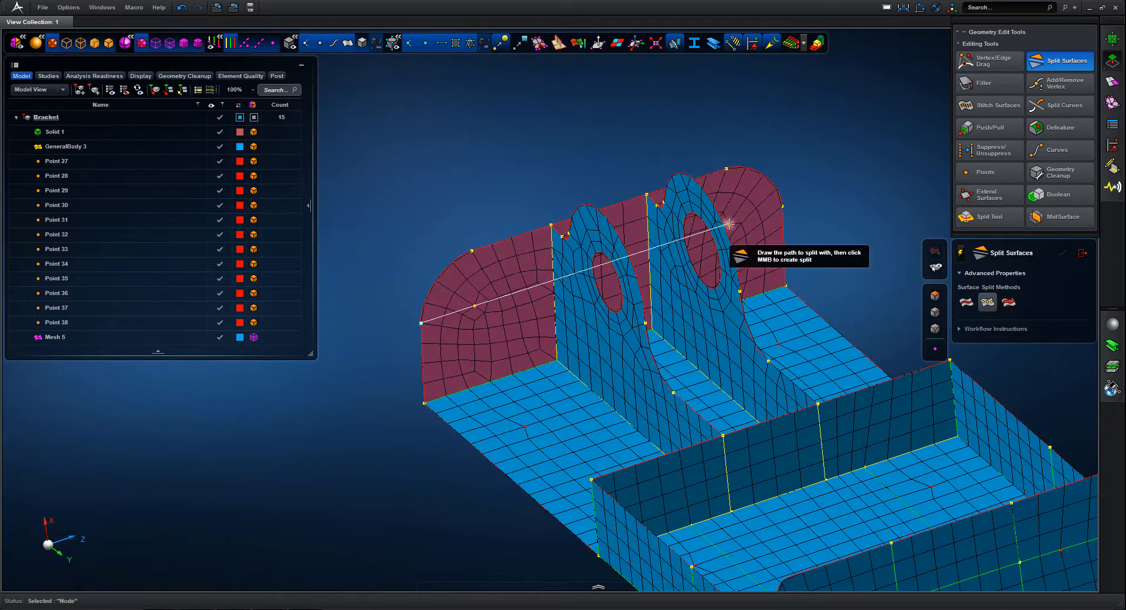
pyautogui.click(728, 223)
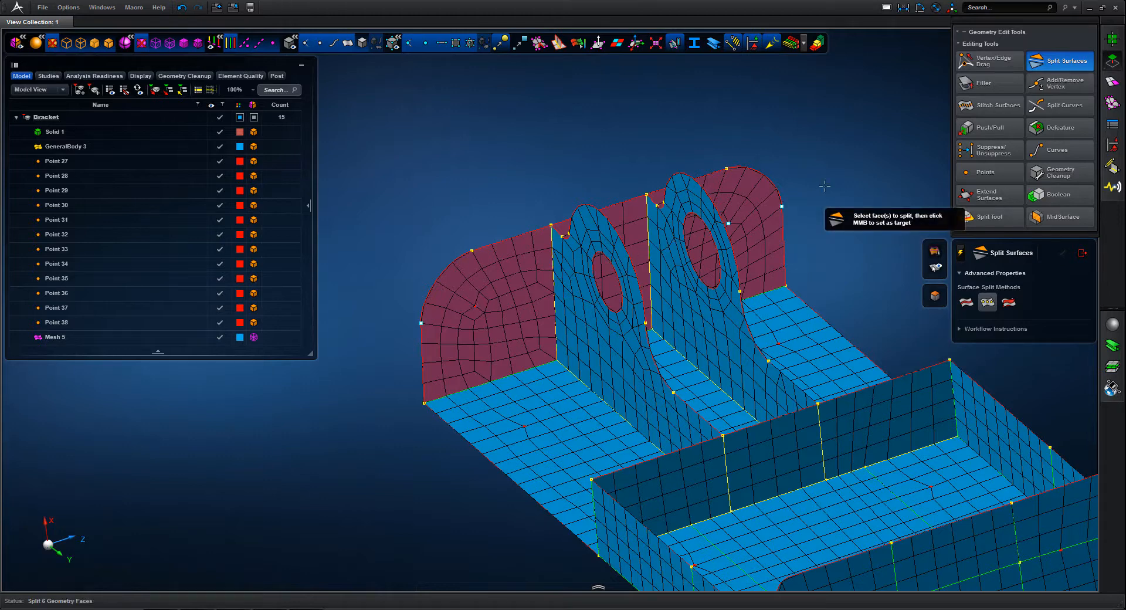
pyautogui.middleClick(793, 185)
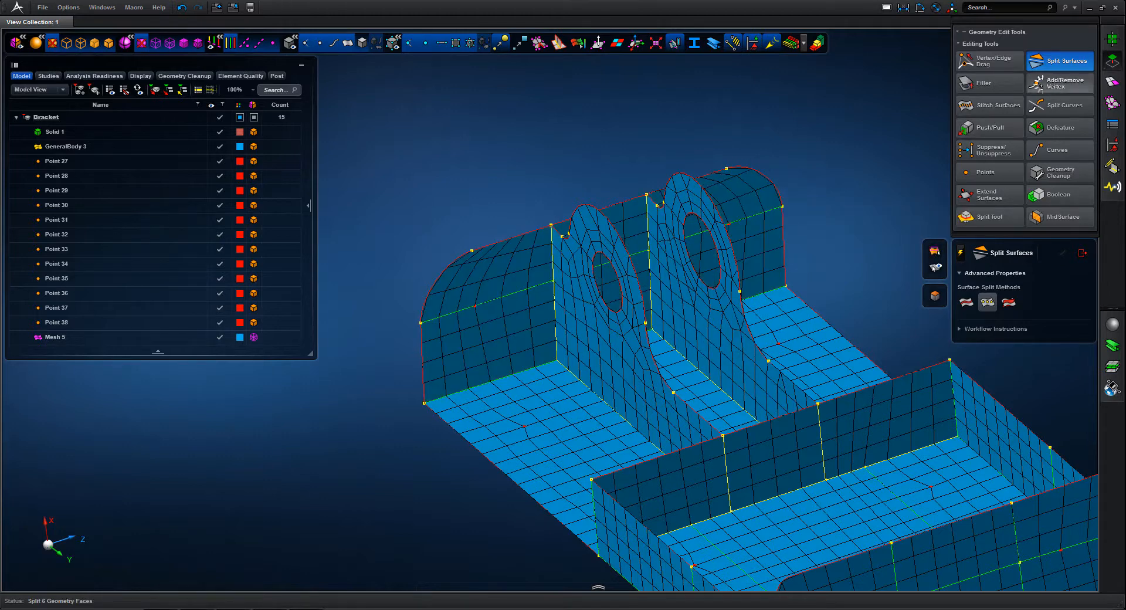
# Remove the two vertices where the rounded corners meet the top edge of the end wall behind the lugs
pyautogui.click(1059, 83)
pyautogui.click(727, 168)
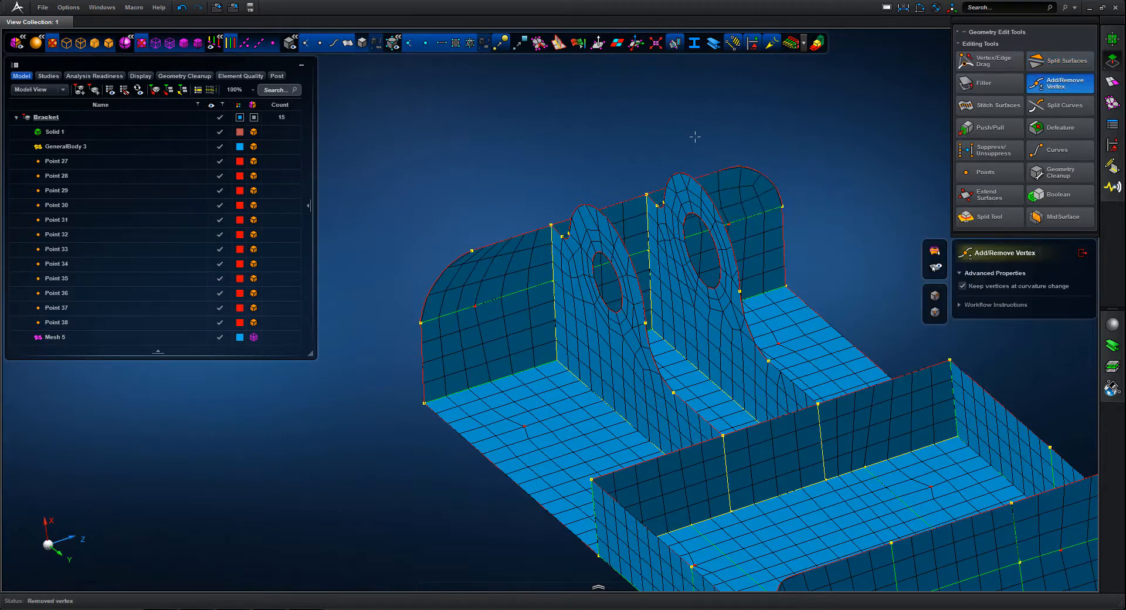
pyautogui.click(470, 250)
pyautogui.scroll(-4, 469, 118)
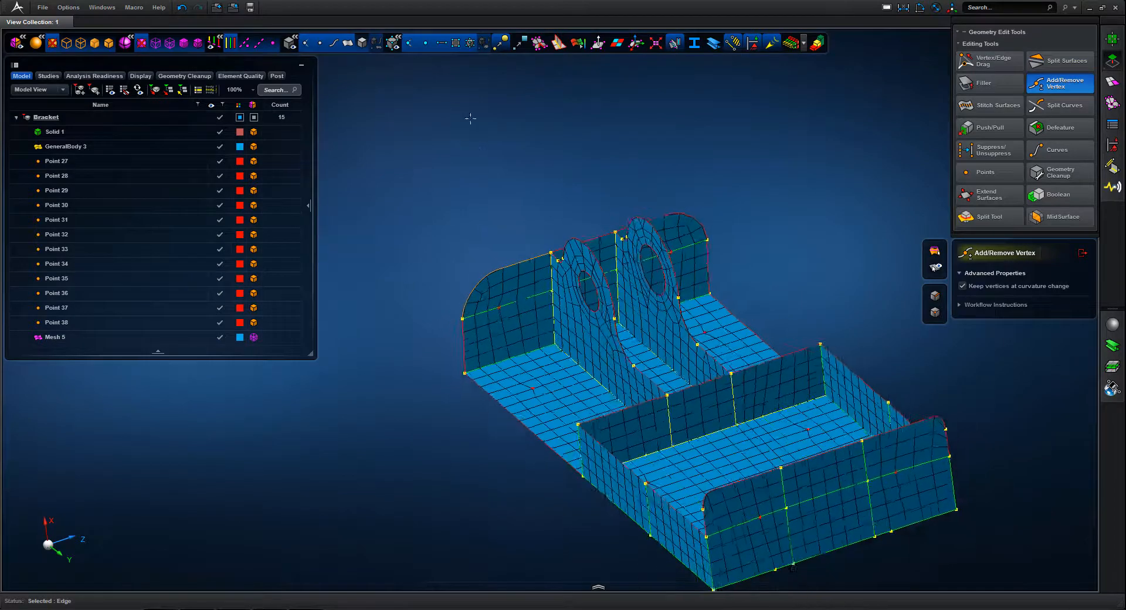
pyautogui.moveTo(756, 241); pyautogui.dragTo(868, 240, button='middle')
pyautogui.click(1083, 254)
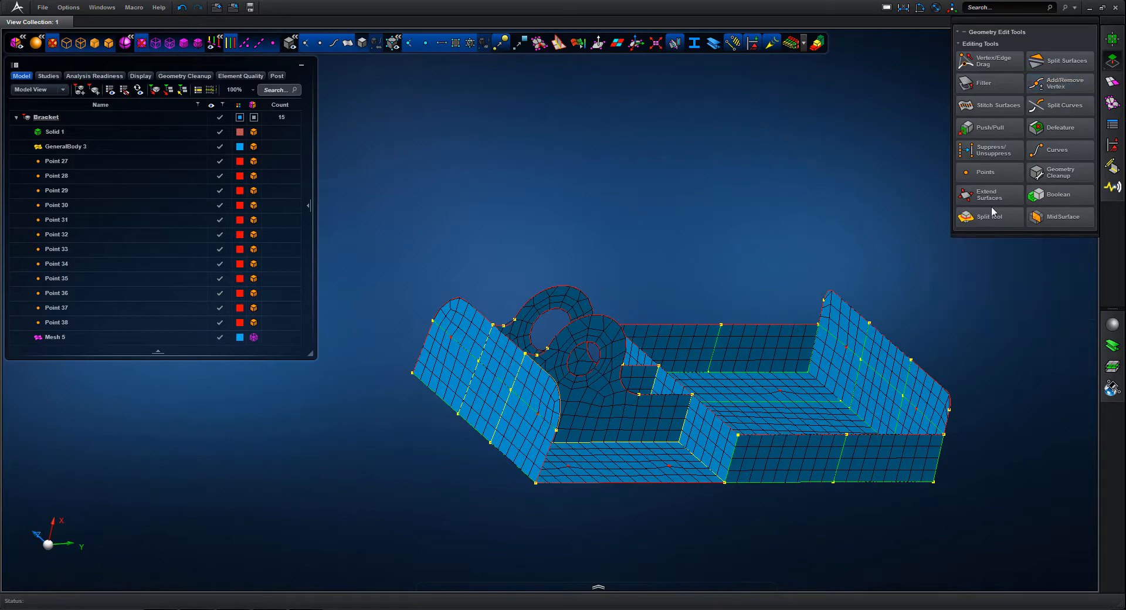
# Examine the bracket mesh in the Quality Index element quality display, and close the display
pyautogui.moveTo(681, 179); pyautogui.dragTo(528, 140, button='middle')
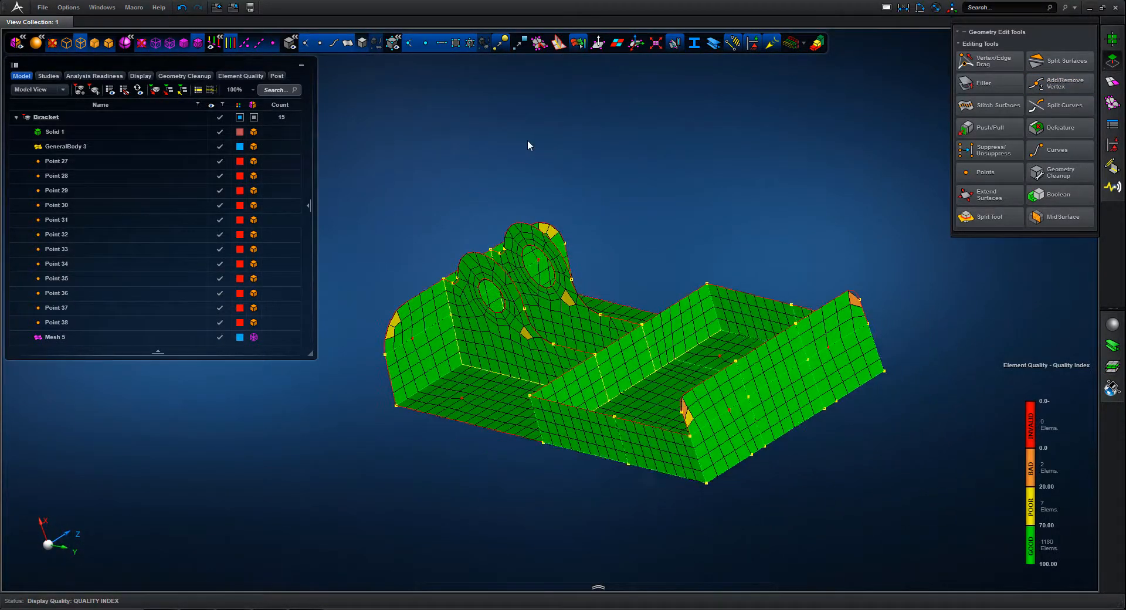
pyautogui.moveTo(1019, 495)
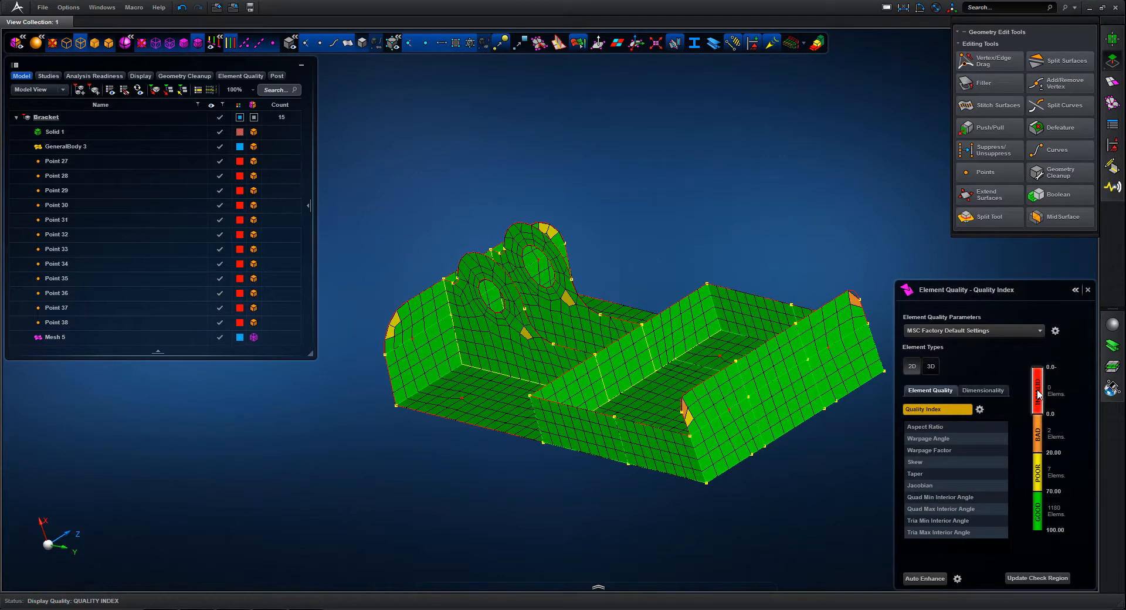
pyautogui.click(1088, 289)
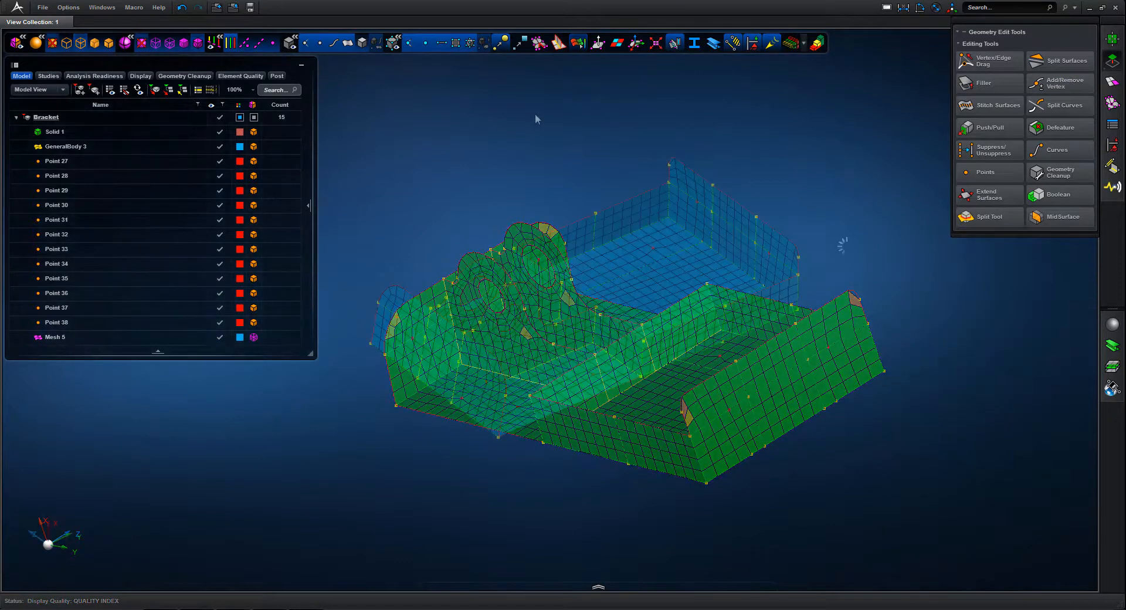
pyautogui.moveTo(561, 142); pyautogui.dragTo(509, 91, button='middle')
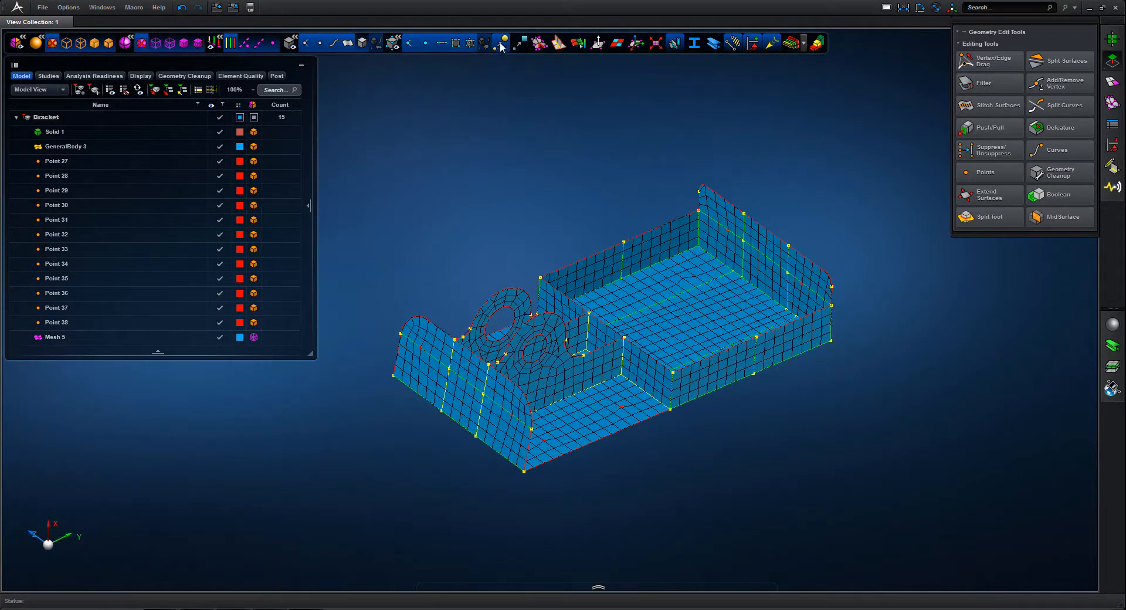
# Hide the geometry's edge and vertex display, and show the mesh as shaded elements with element edges
pyautogui.click(230, 43)
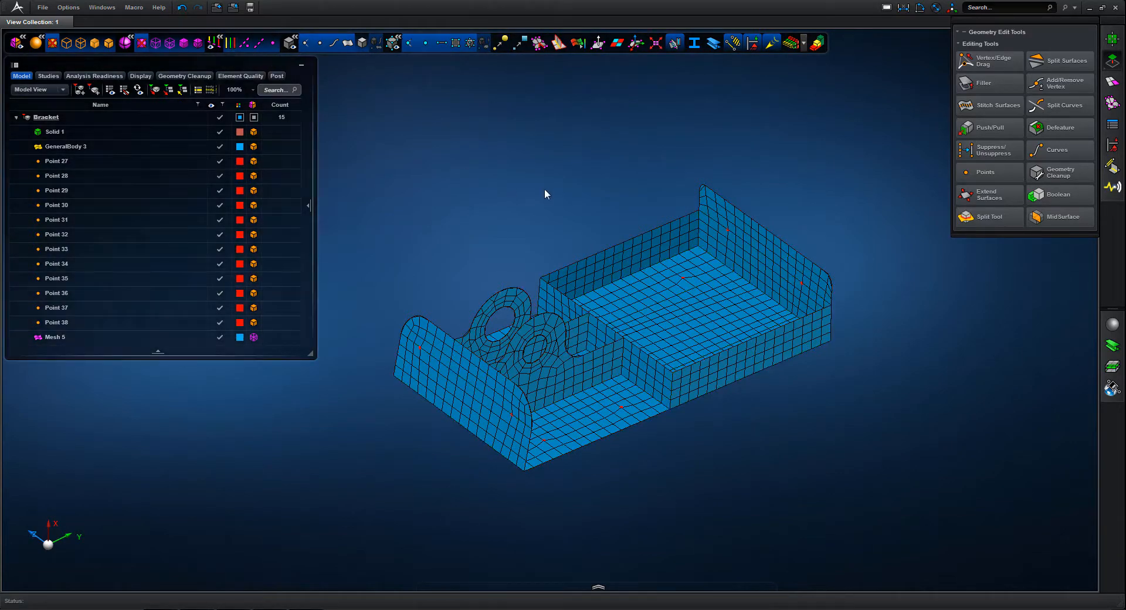
pyautogui.moveTo(544, 189); pyautogui.dragTo(487, 197, button='middle')
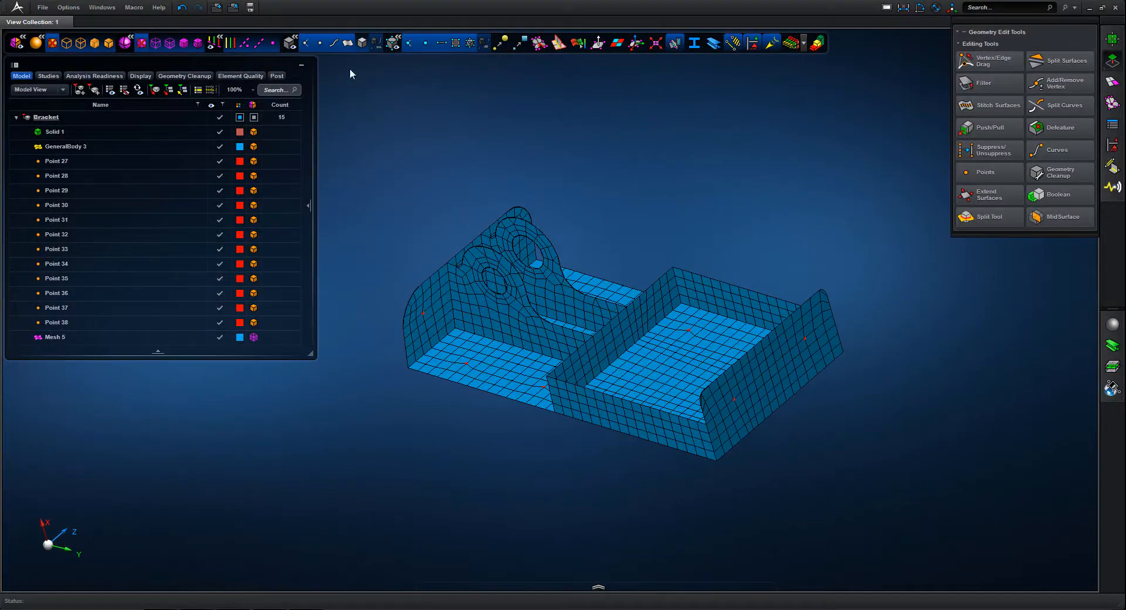
pyautogui.click(350, 41)
pyautogui.moveTo(576, 140); pyautogui.dragTo(570, 173, button='middle')
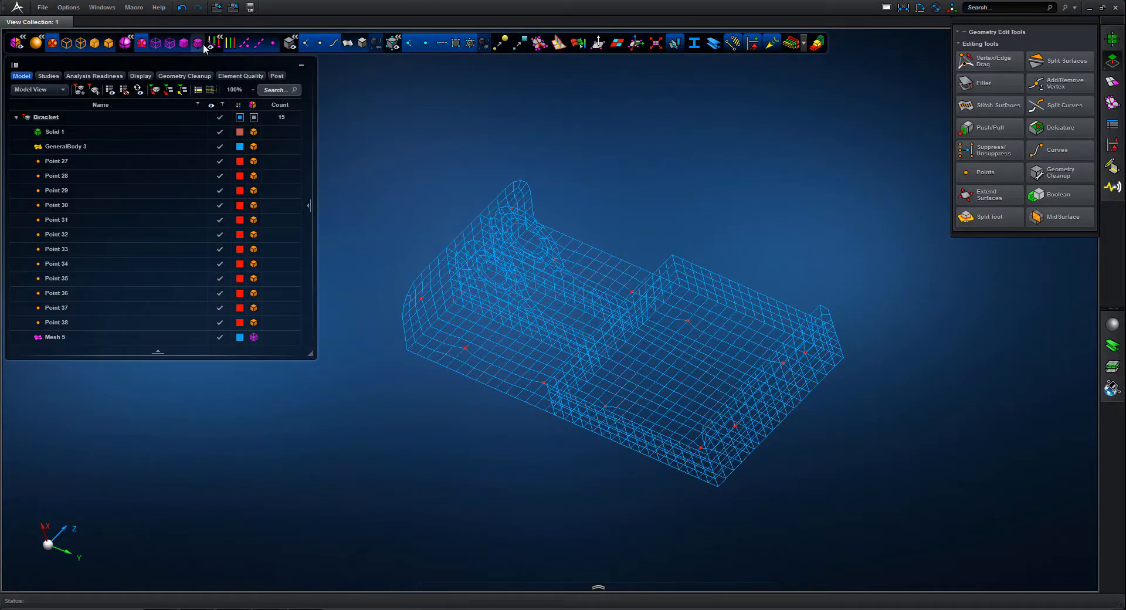
pyautogui.click(200, 44)
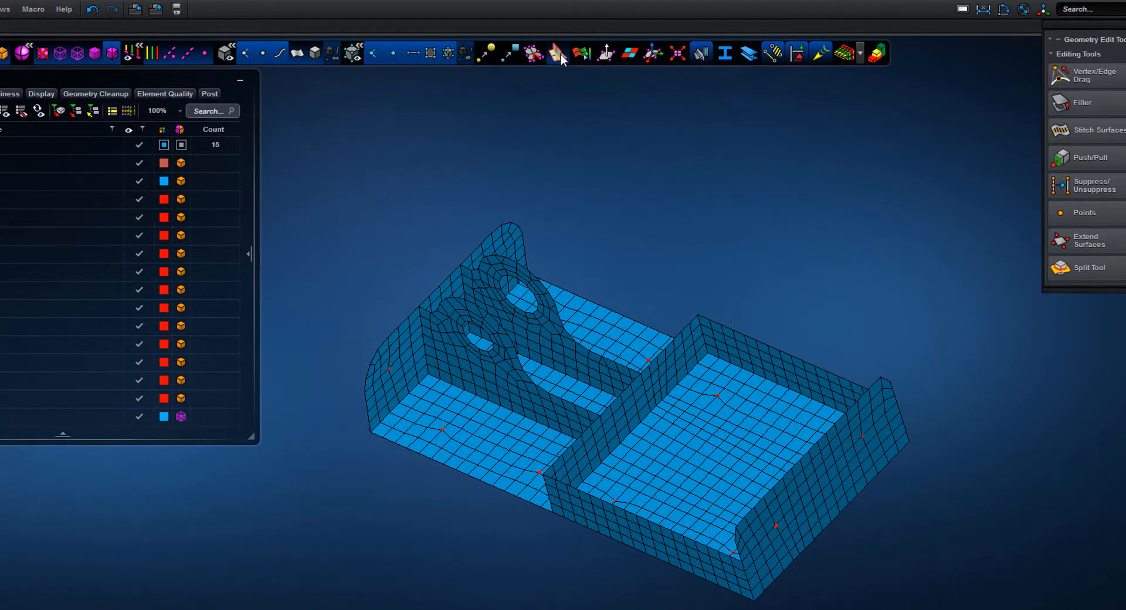
# Colour the shell elements by their top and bottom sides and examine the orientation across the bracket
pyautogui.click(557, 53)
pyautogui.moveTo(609, 164)
pyautogui.mouseDown(button='middle')
pyautogui.moveTo(623, 184)
pyautogui.moveTo(719, 196)
pyautogui.moveTo(643, 176)
pyautogui.moveTo(555, 196)
pyautogui.moveTo(492, 187)
pyautogui.moveTo(464, 149)
pyautogui.moveTo(514, 182)
pyautogui.moveTo(591, 179)
pyautogui.moveTo(617, 153)
pyautogui.mouseUp(button='middle')
pyautogui.click(557, 52)
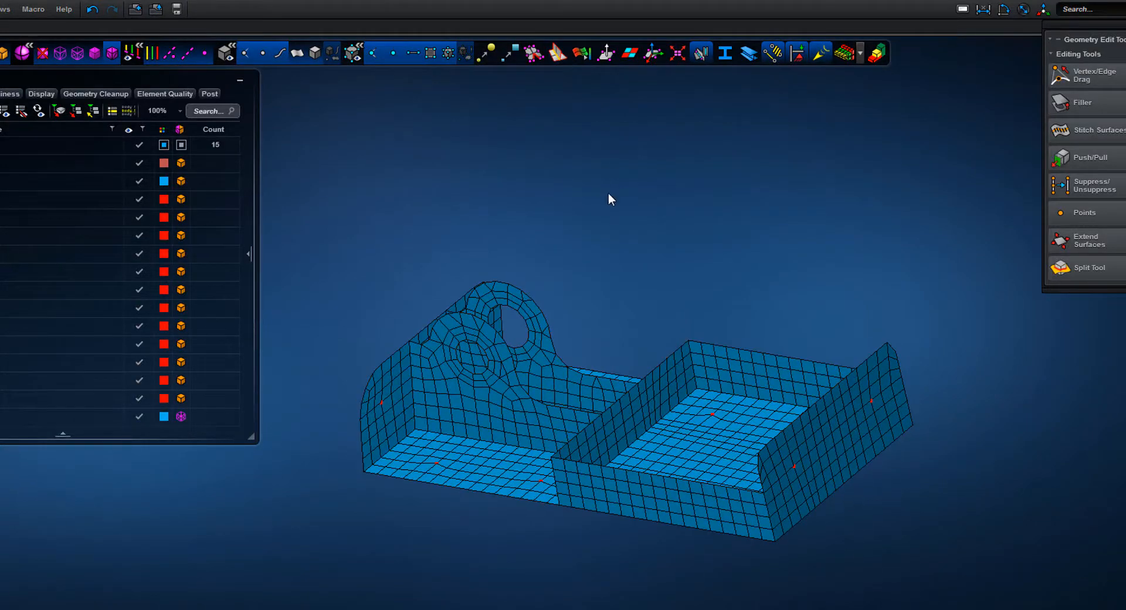
pyautogui.moveTo(608, 196); pyautogui.dragTo(614, 160, button='middle')
pyautogui.click(629, 53)
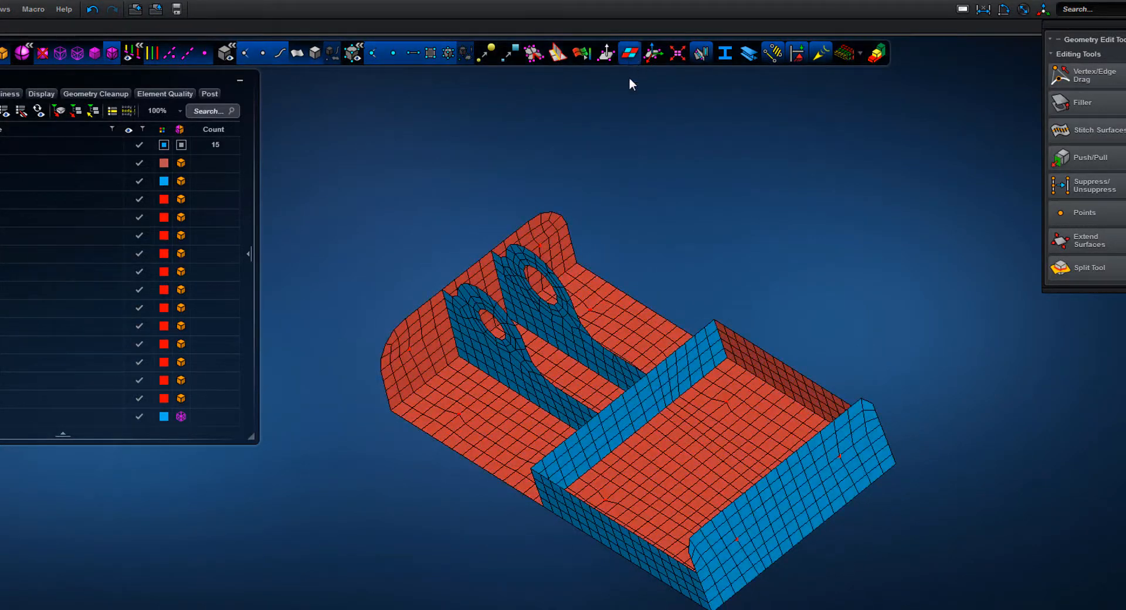
pyautogui.moveTo(657, 219); pyautogui.dragTo(661, 299, button='middle')
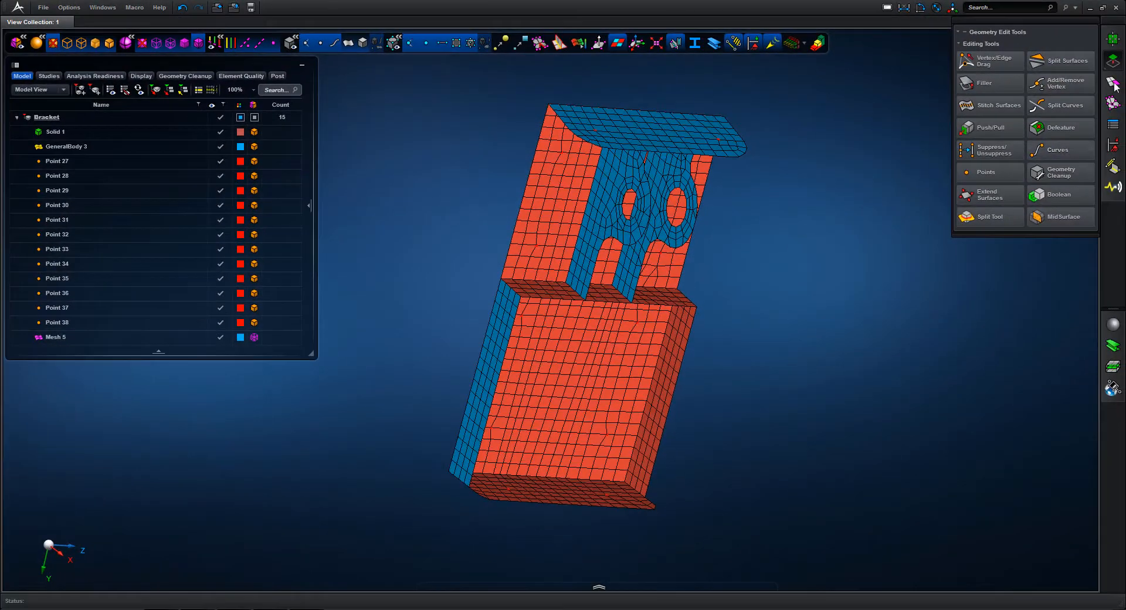
# Reverse the element orientation of the pierced lug on the +Z side with Element Orientation
pyautogui.click(1112, 83)
pyautogui.click(1113, 82)
pyautogui.click(1113, 104)
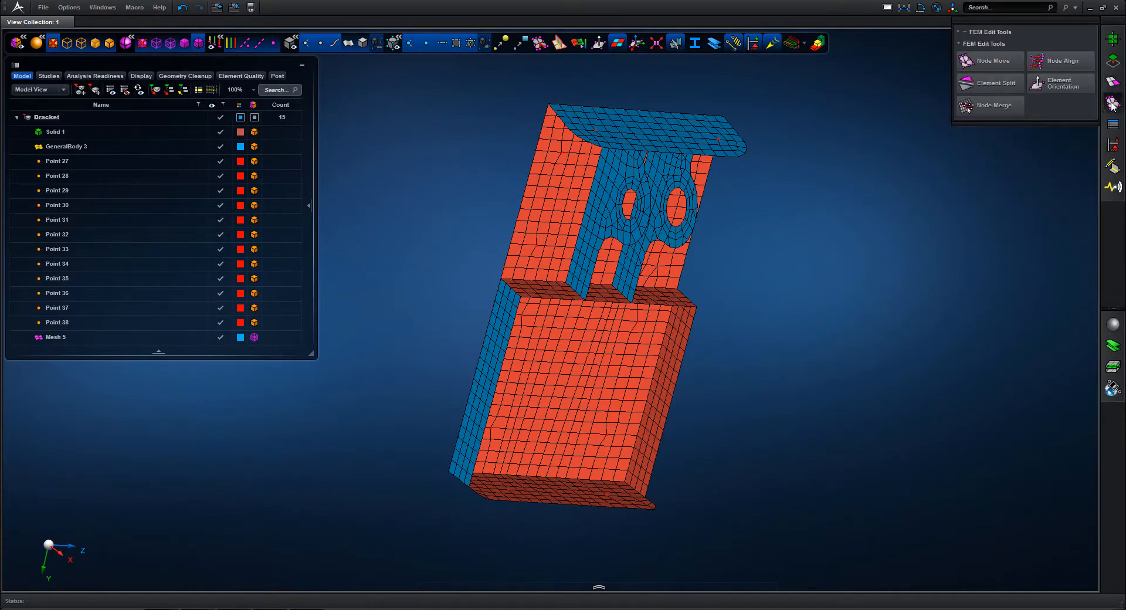
pyautogui.click(1055, 86)
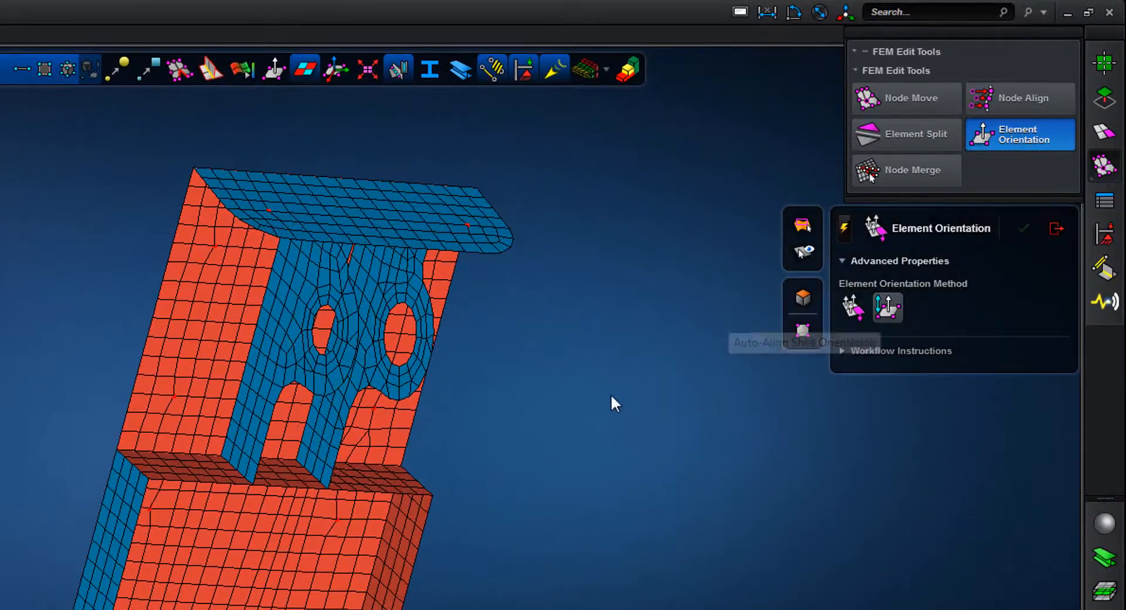
pyautogui.click(390, 291)
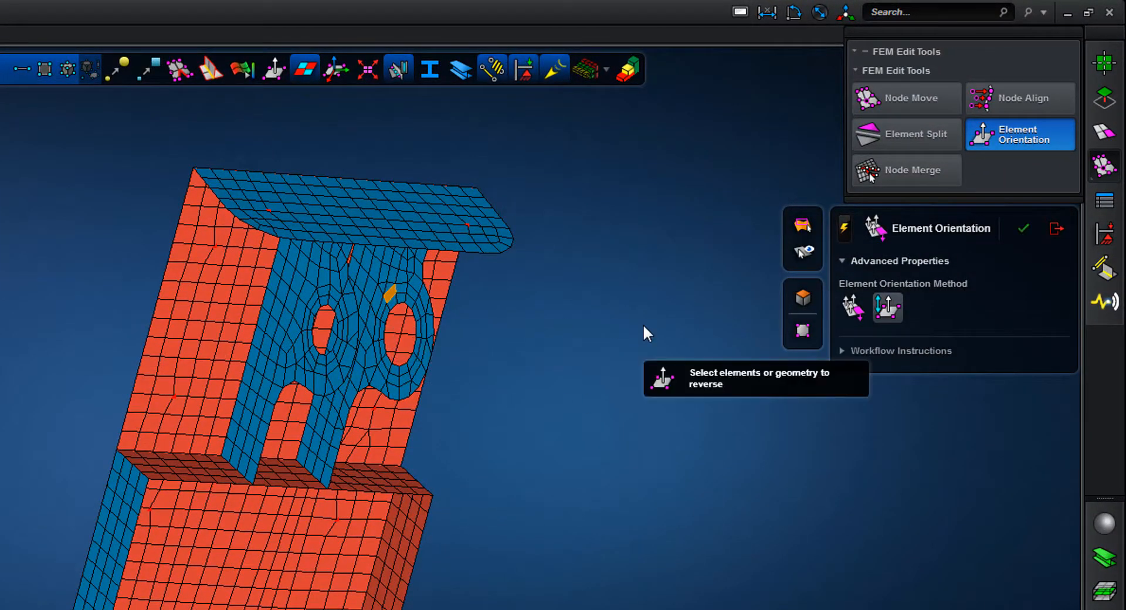
pyautogui.moveTo(639, 326); pyautogui.dragTo(505, 413, button='middle')
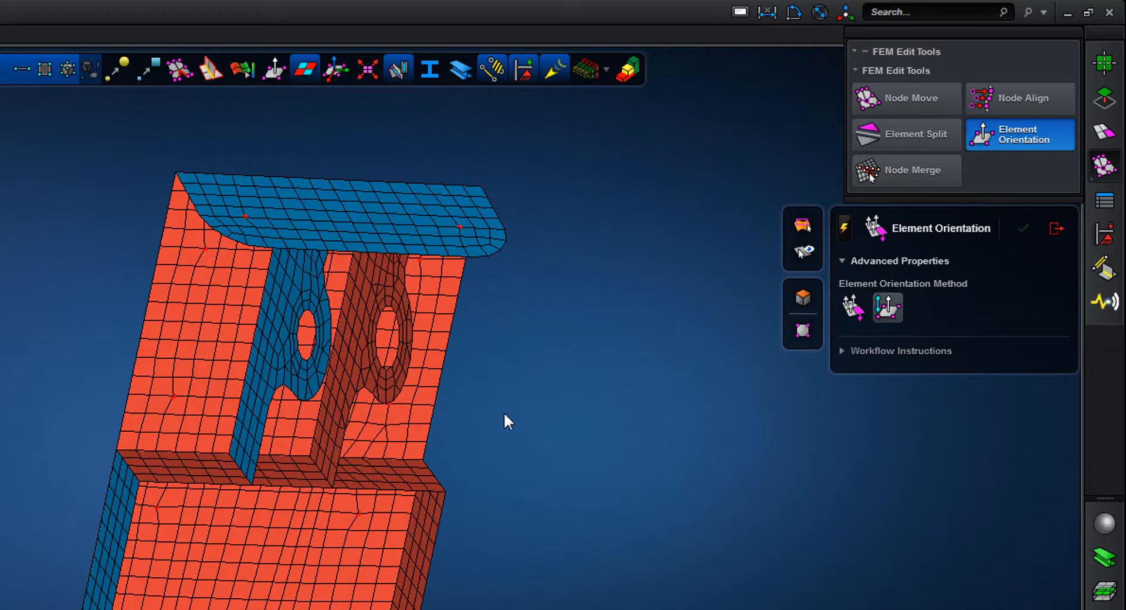
# Reverse the element orientation of the three cross wall segments at the foot of the lugs
pyautogui.click(396, 477)
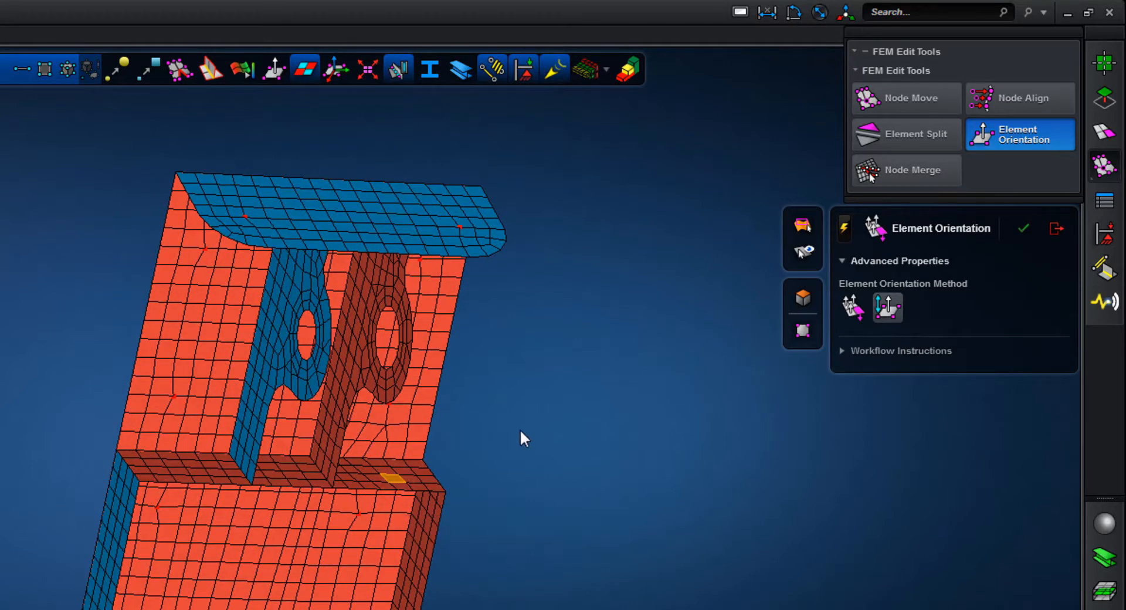
pyautogui.click(292, 475)
pyautogui.middleClick(582, 473)
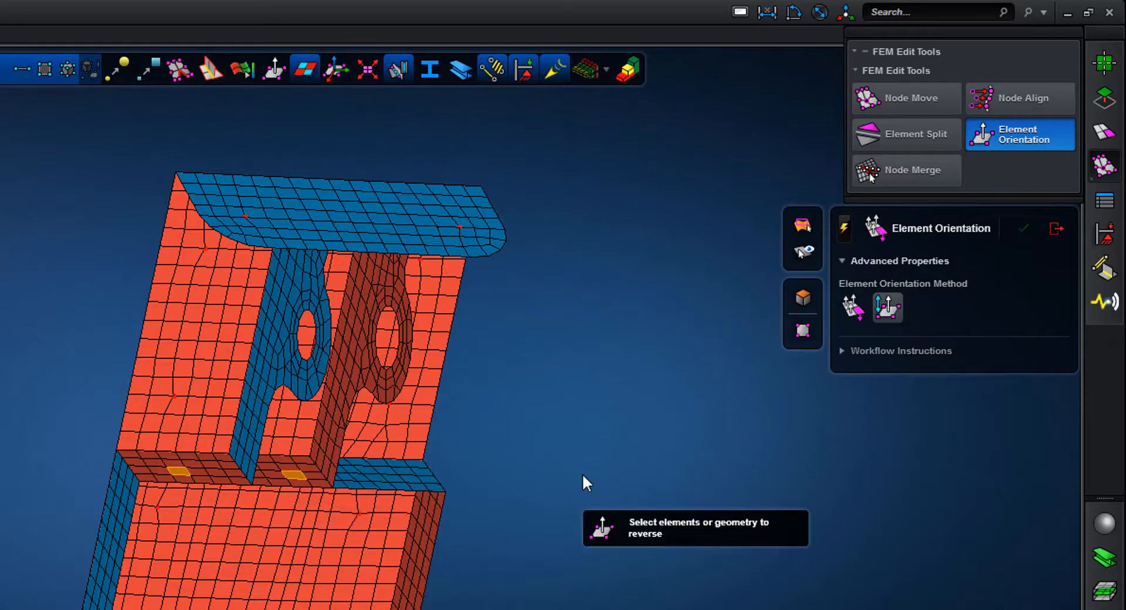
pyautogui.moveTo(583, 467); pyautogui.dragTo(552, 406, button='middle')
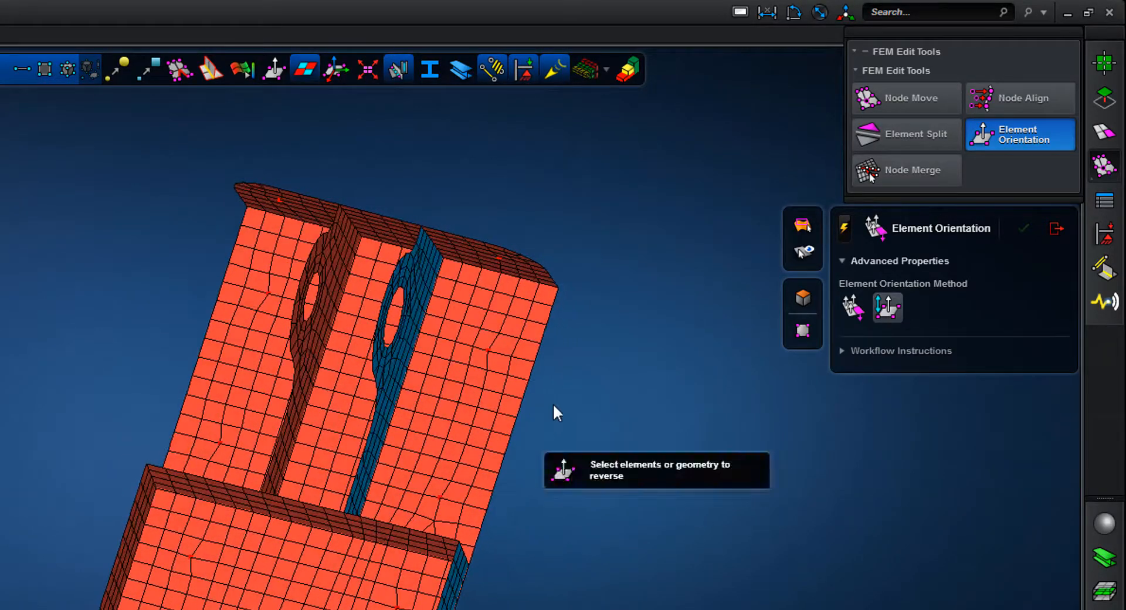
pyautogui.click(1056, 228)
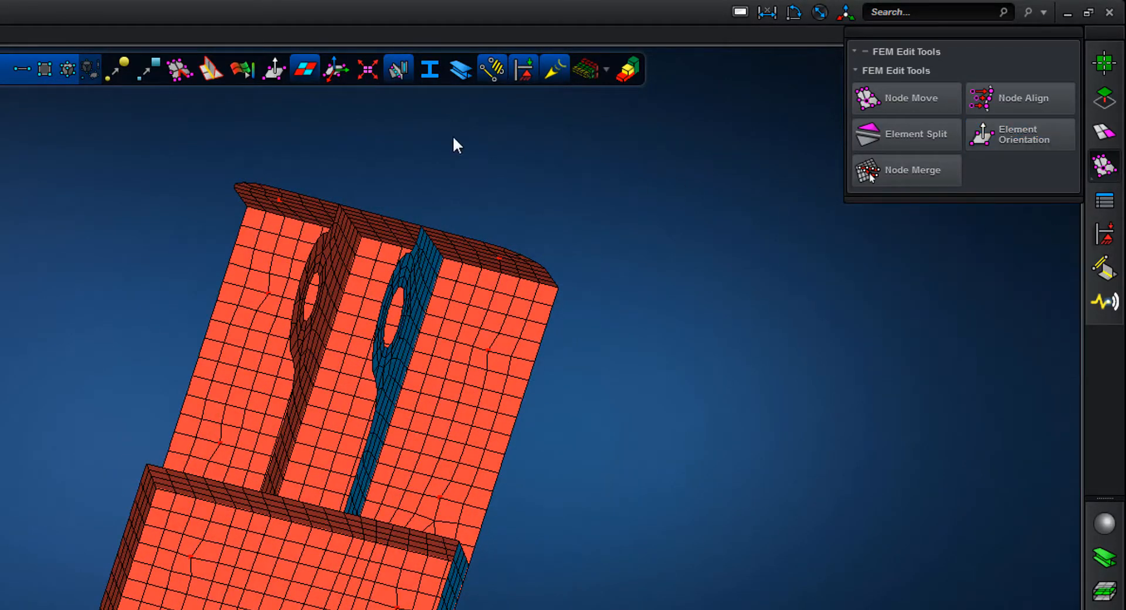
# Turn off the side colouring and display the element normal vectors to inspect their directions around the bracket
pyautogui.click(306, 70)
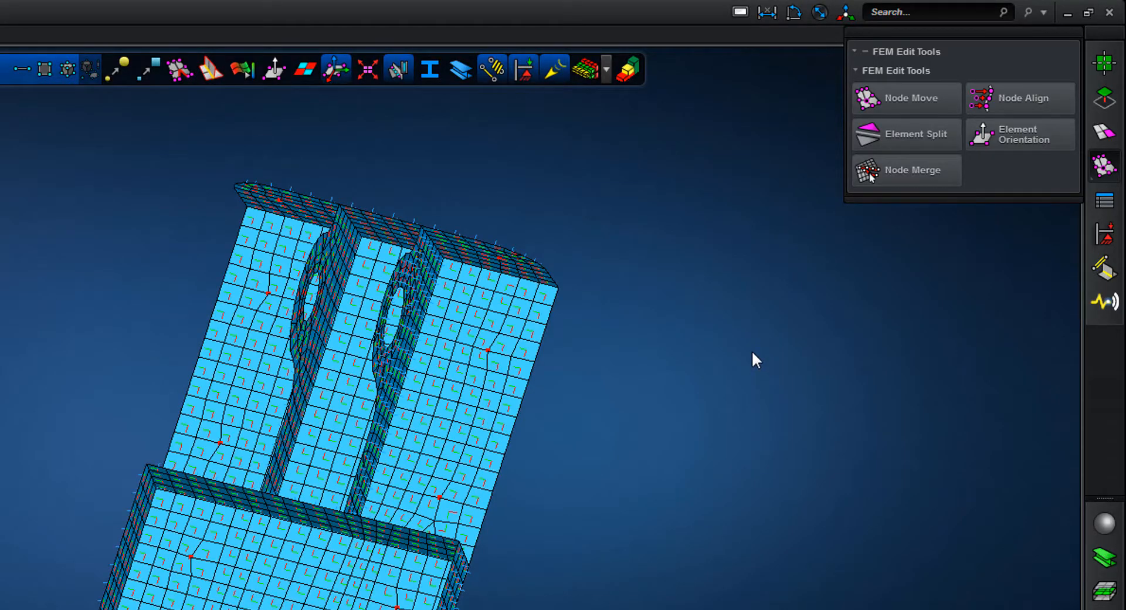
pyautogui.click(276, 63)
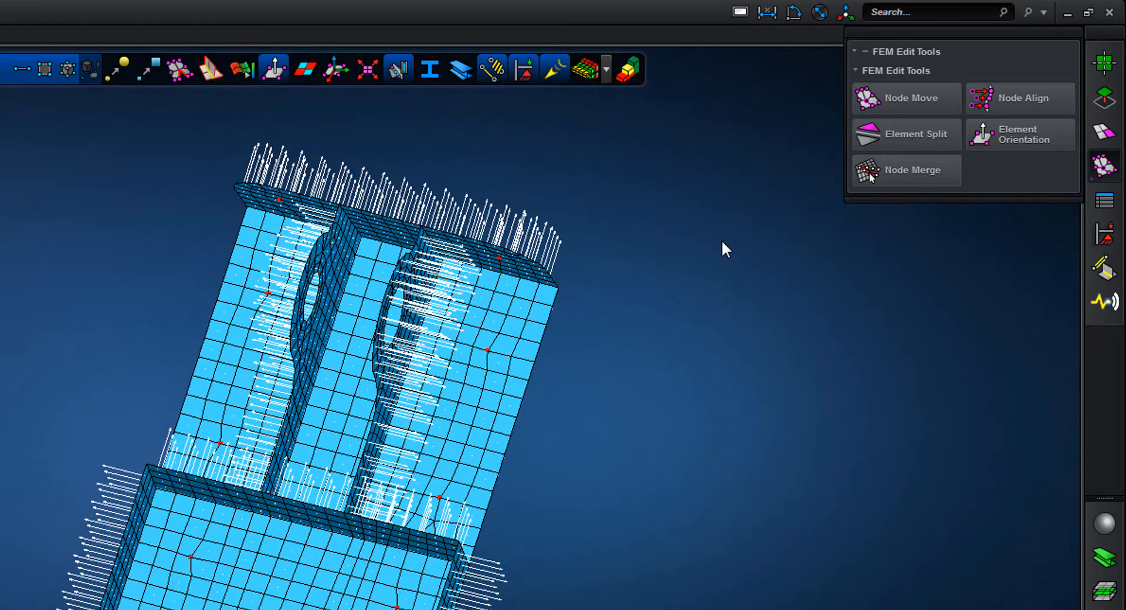
pyautogui.moveTo(721, 241); pyautogui.dragTo(577, 216, button='middle')
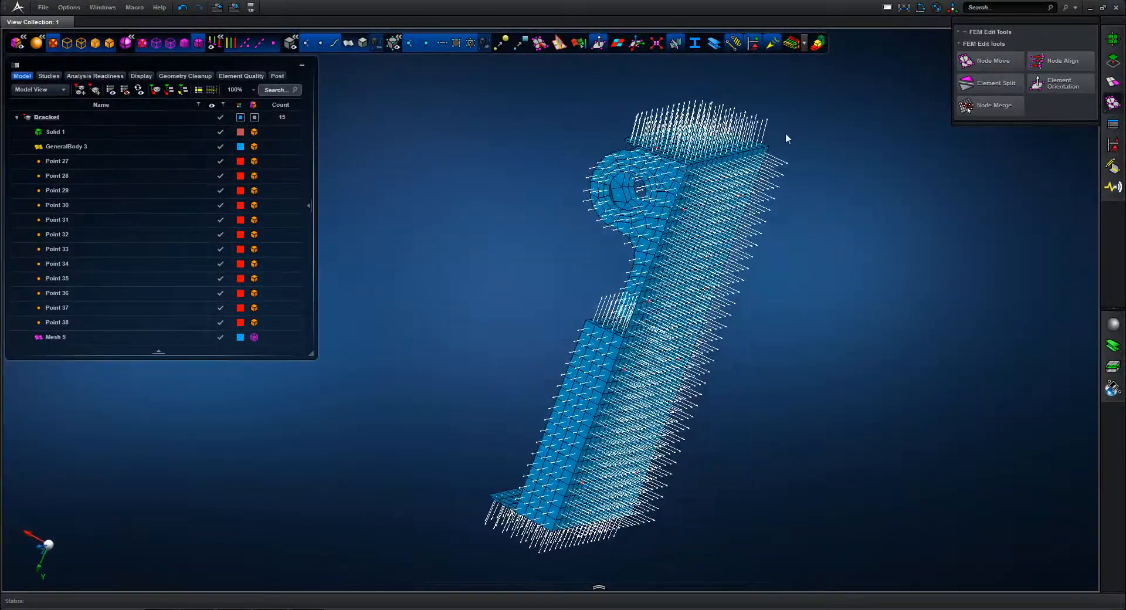
pyautogui.moveTo(785, 139); pyautogui.dragTo(925, 183, button='middle')
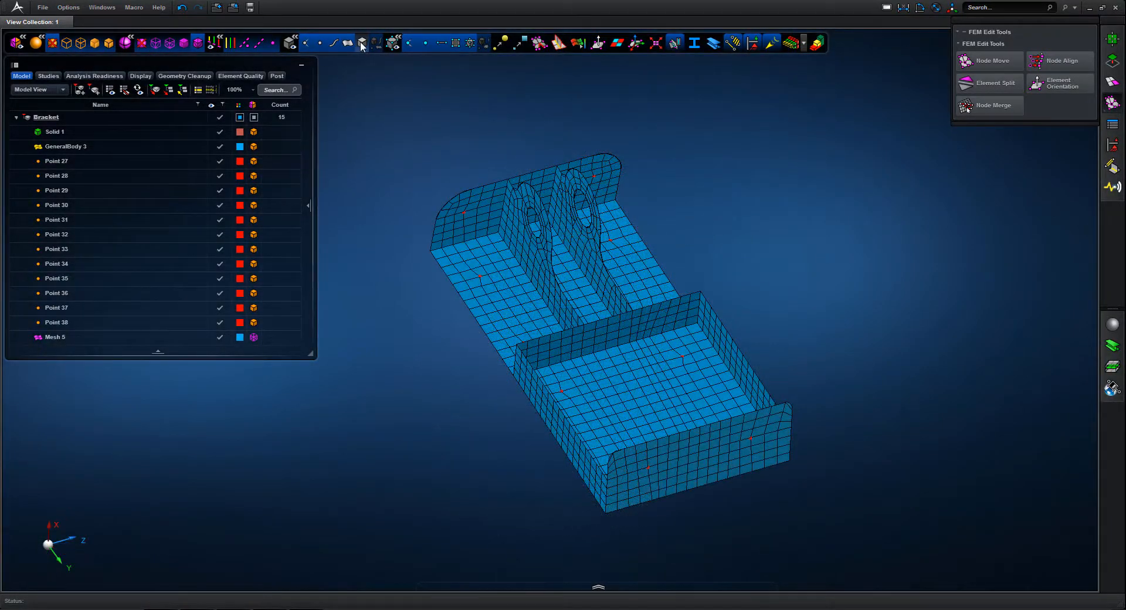
# Show the solid bracket and assign its extracted thicknesses and offsets to the meshed midsurface faces with Auto-Thickness
pyautogui.click(361, 43)
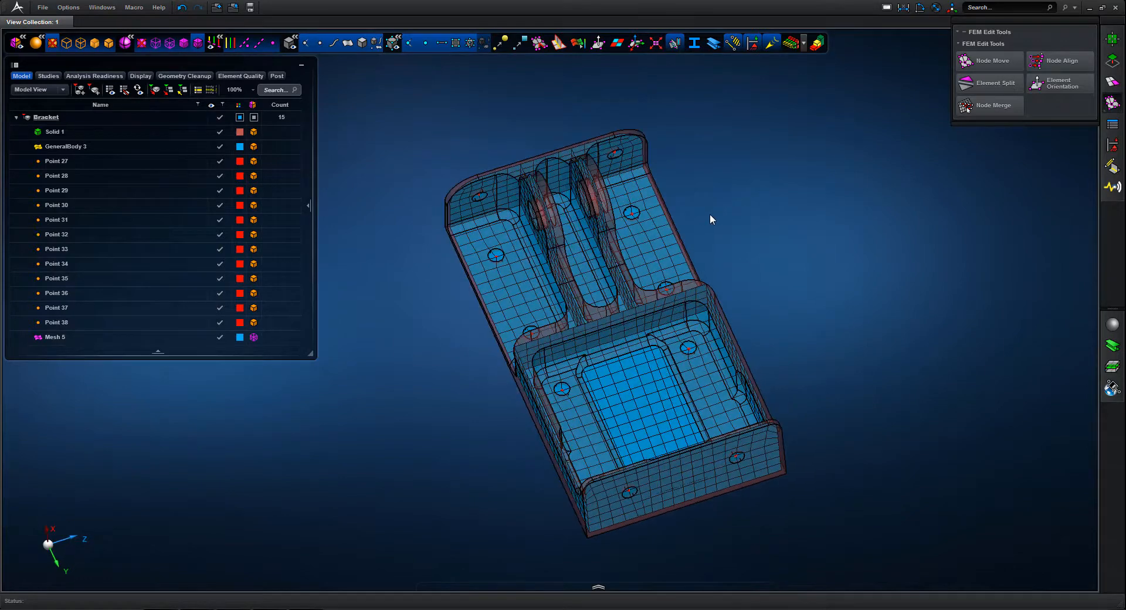
pyautogui.click(1111, 128)
pyautogui.click(986, 62)
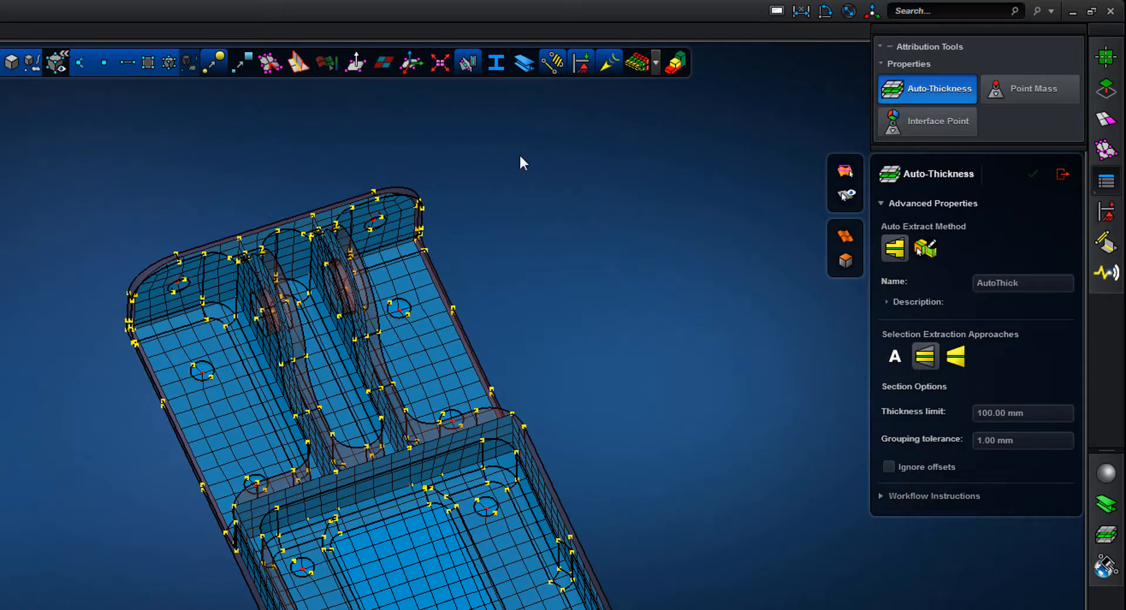
pyautogui.moveTo(757, 609); pyautogui.dragTo(759, 609)
pyautogui.middleClick(688, 353)
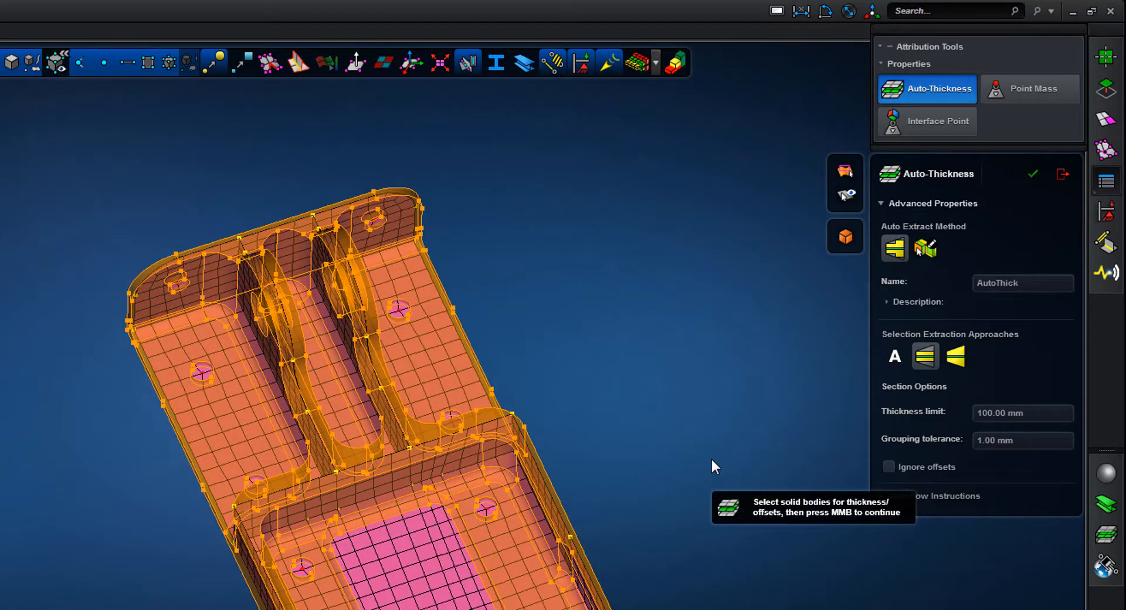
pyautogui.middleClick(711, 457)
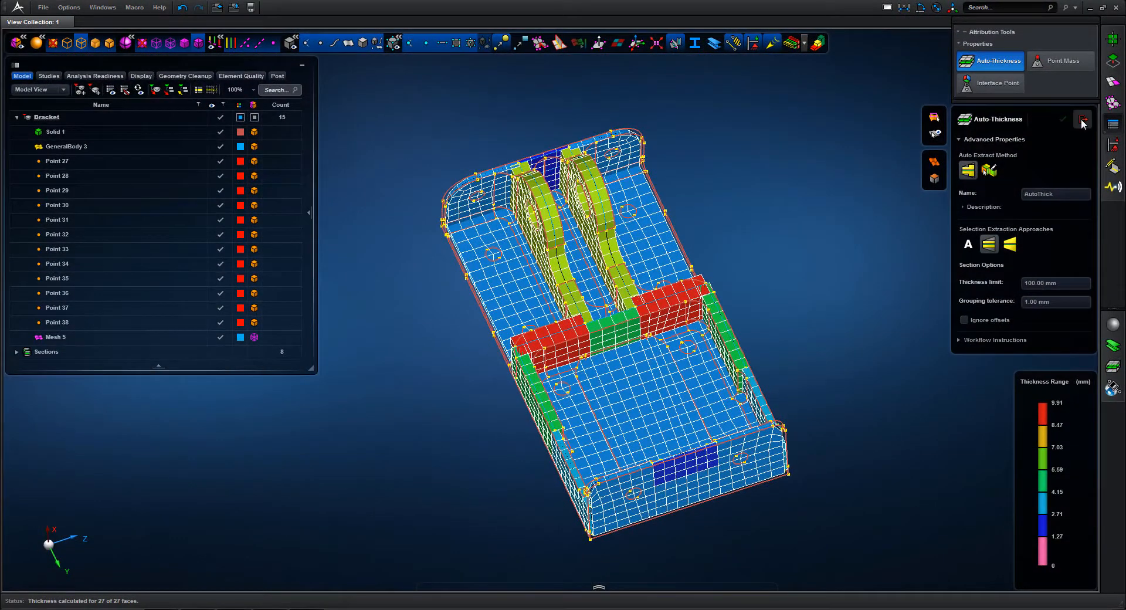
pyautogui.click(1082, 120)
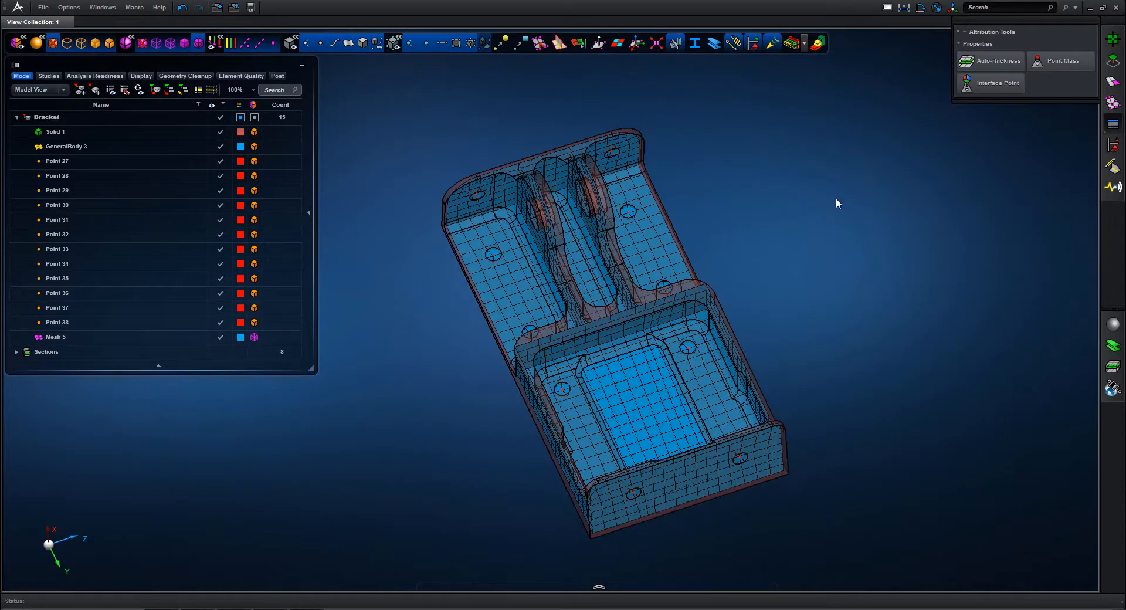
# Hide the solid, examine the thickness display, and list and colour the mesh by section in the Section View
pyautogui.click(363, 43)
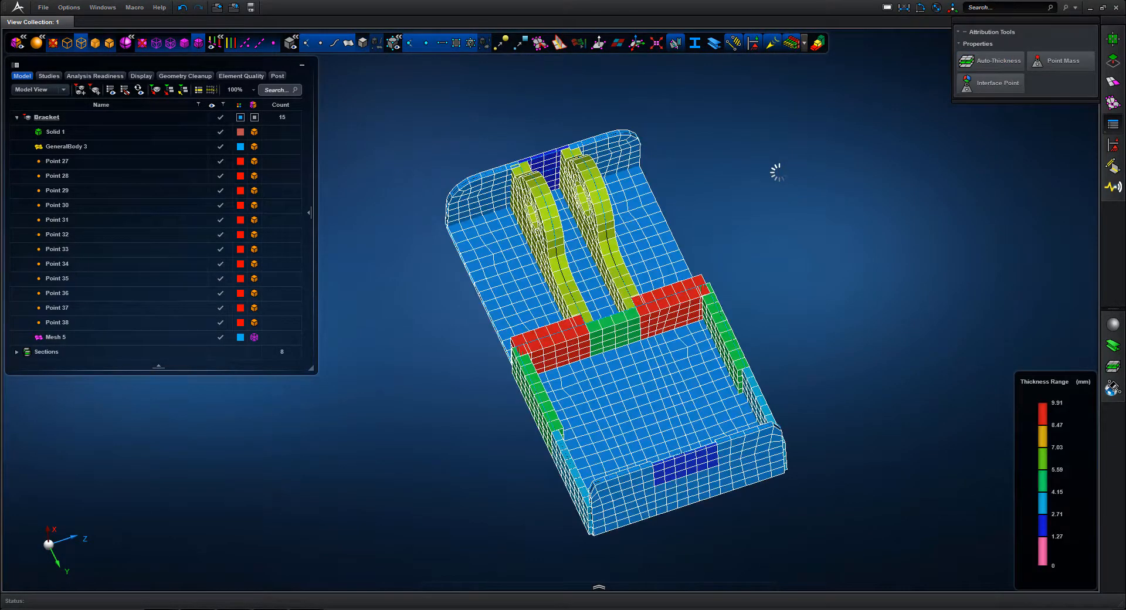
pyautogui.moveTo(775, 170); pyautogui.dragTo(749, 287, button='middle')
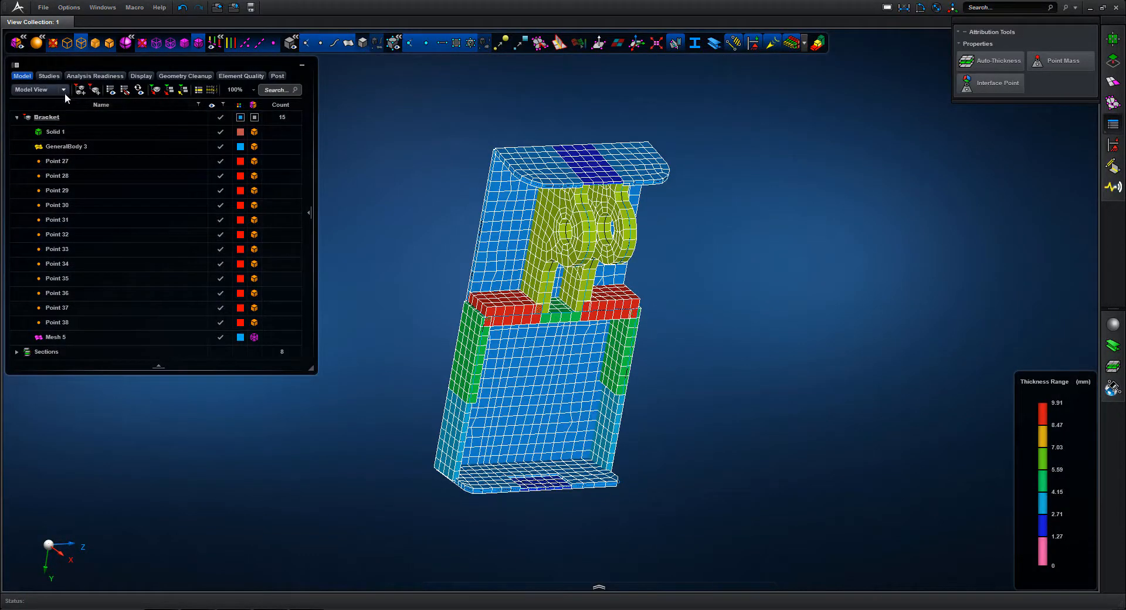
pyautogui.click(47, 114)
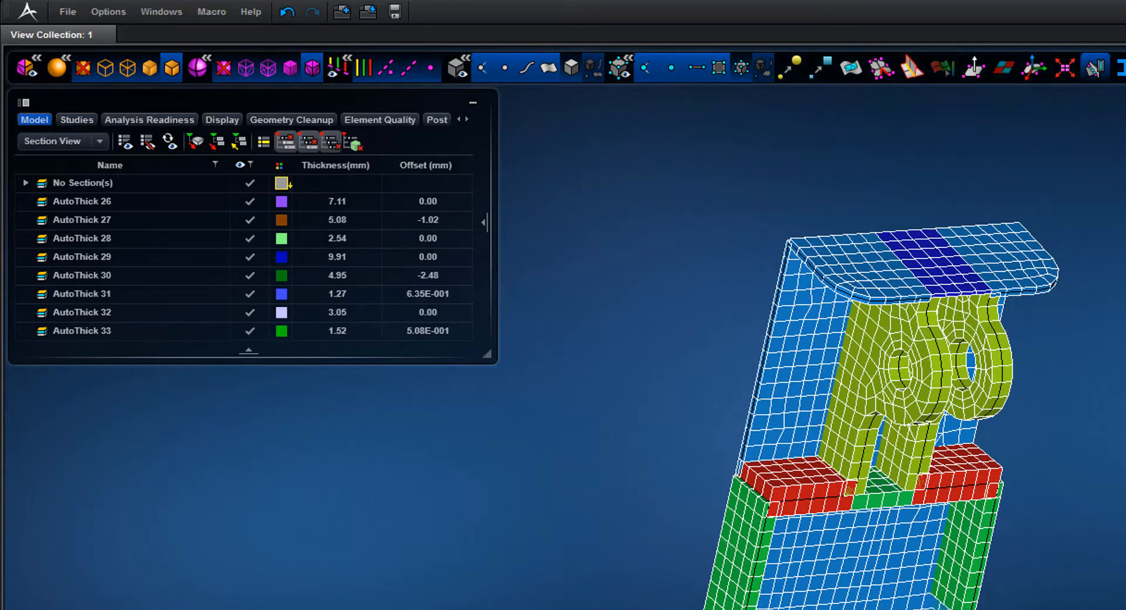
pyautogui.click(82, 67)
pyautogui.moveTo(817, 579); pyautogui.dragTo(896, 497, button='right')
pyautogui.scroll(4, 896, 498)
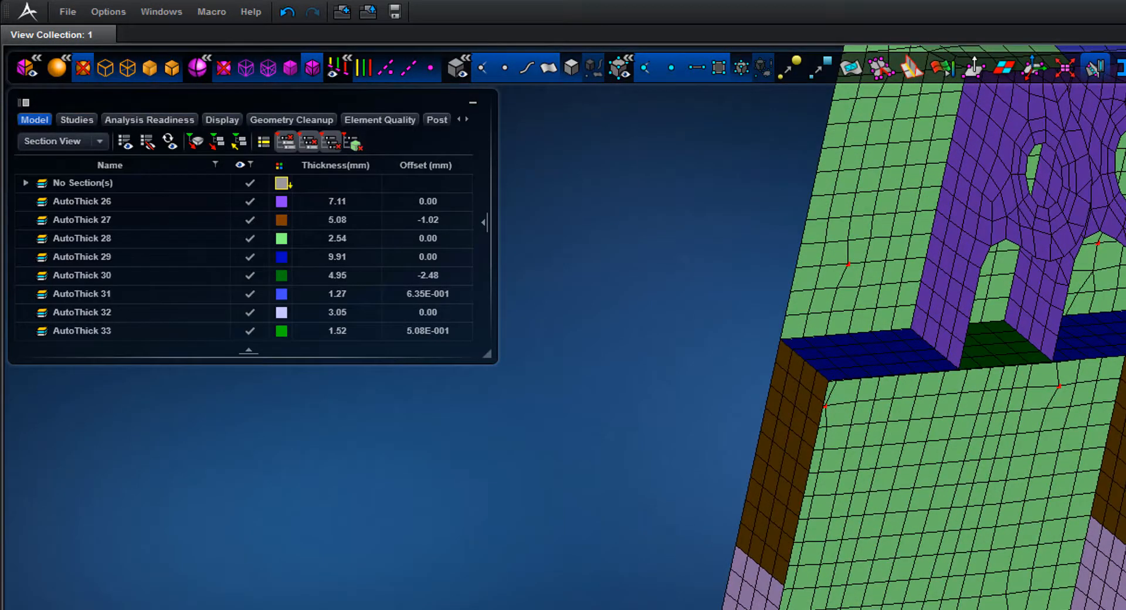
# Assign the section AutoThick 33 to the middle face of the end flange farthest from the lugs
pyautogui.click(114, 331)
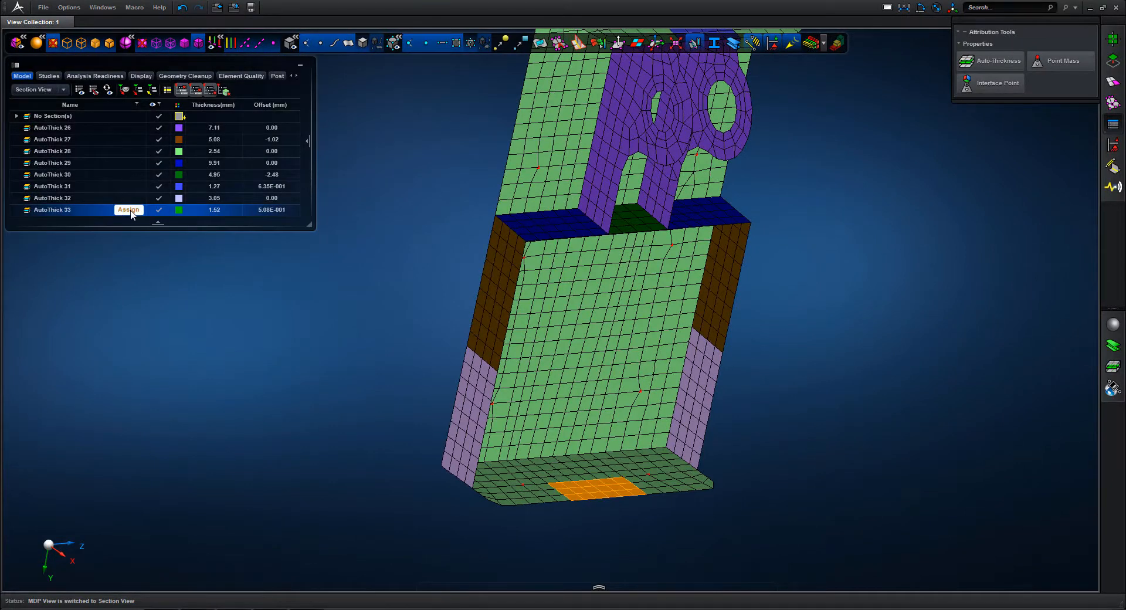
pyautogui.click(129, 210)
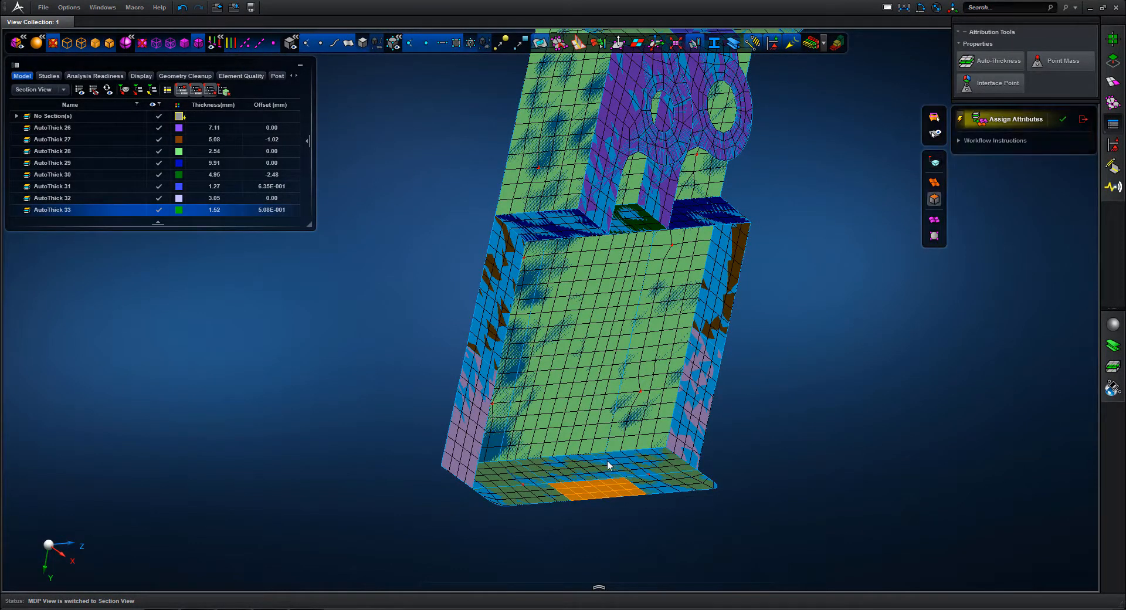
pyautogui.click(584, 473)
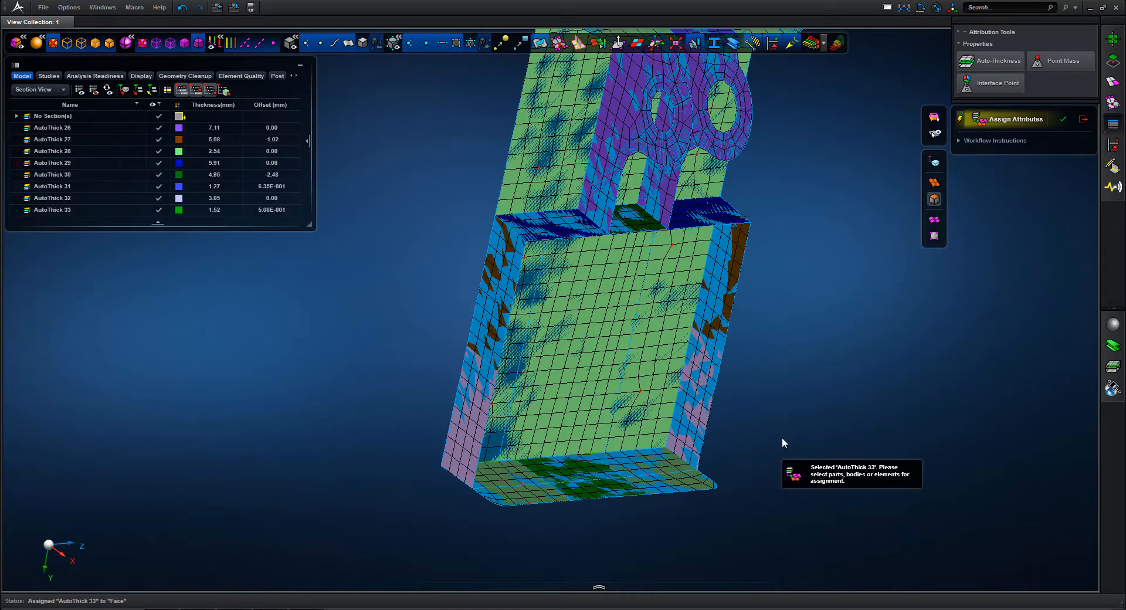
pyautogui.moveTo(782, 437); pyautogui.dragTo(771, 341, button='middle')
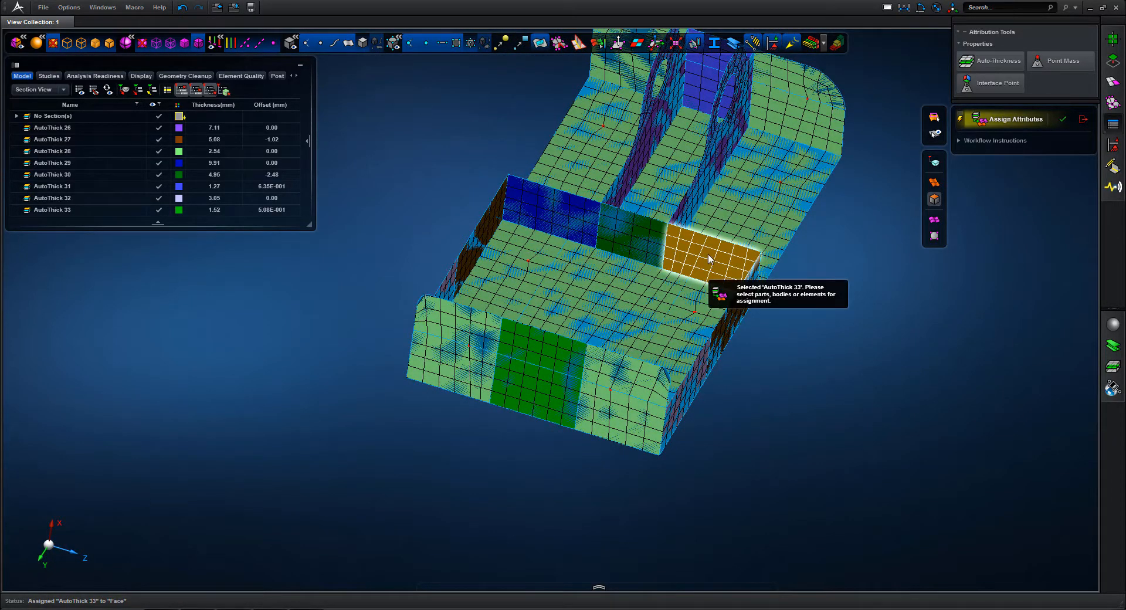
pyautogui.click(344, 41)
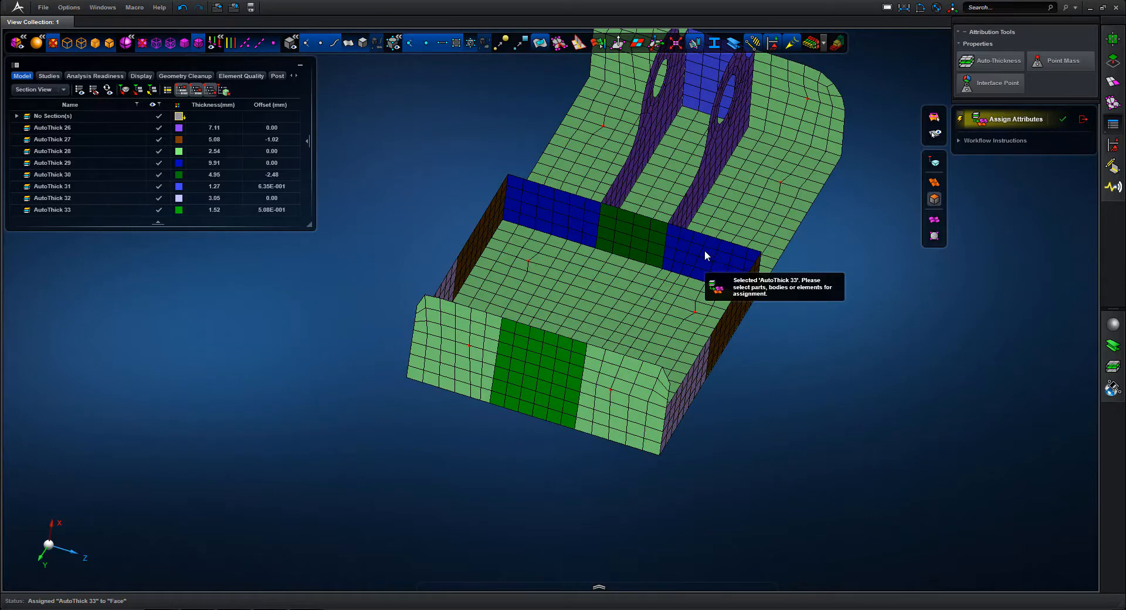
pyautogui.click(1082, 120)
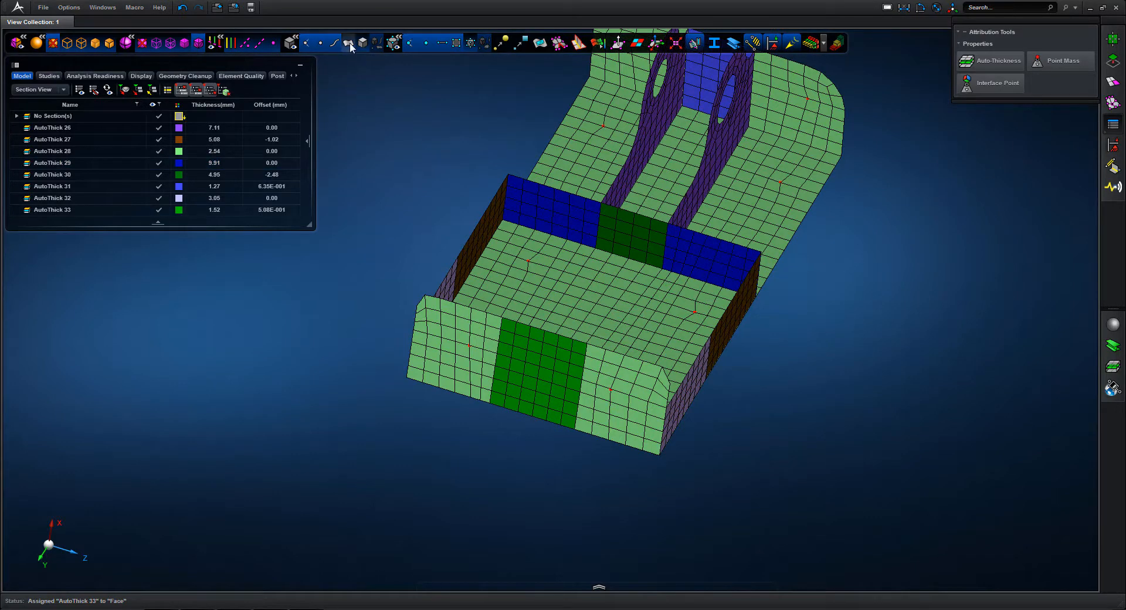
# Assign the section AutoThick 29 to the middle segment of the cross wall
pyautogui.click(133, 164)
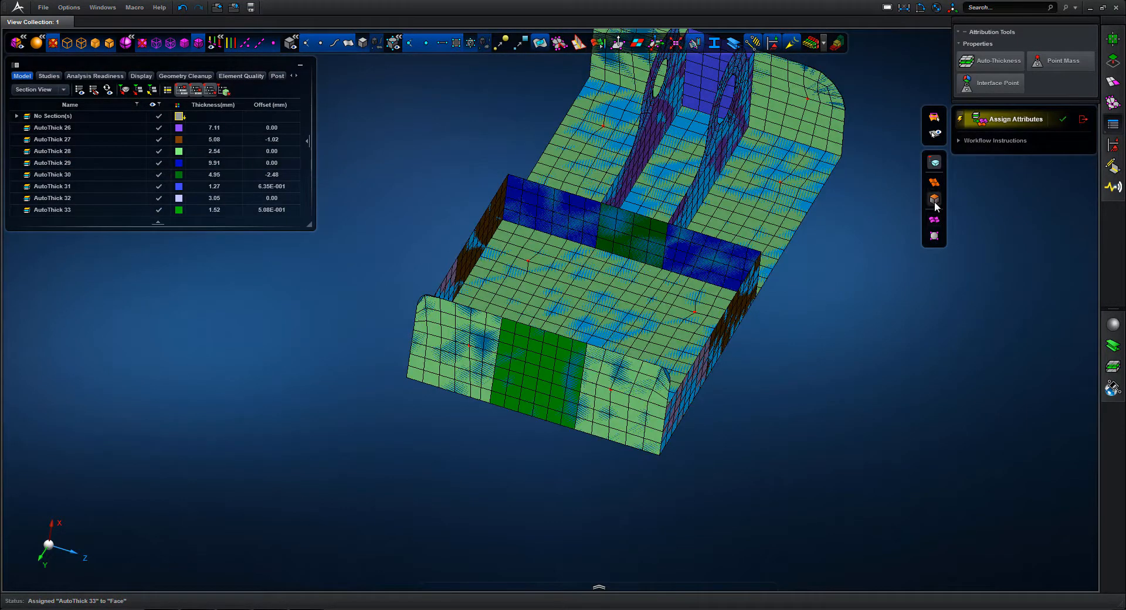
pyautogui.click(640, 231)
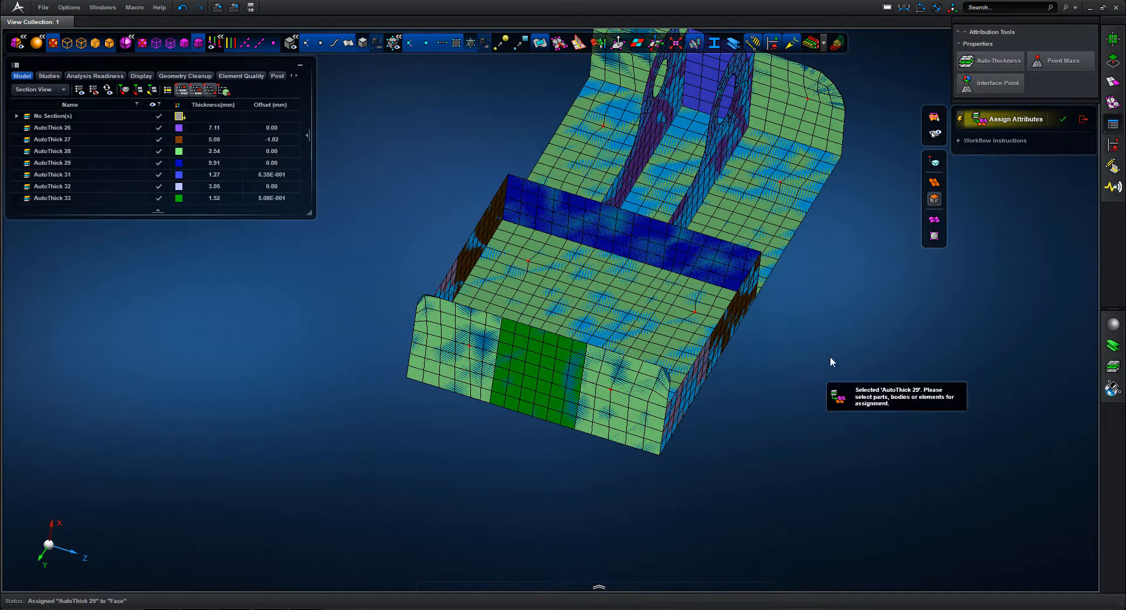
pyautogui.moveTo(789, 403); pyautogui.dragTo(758, 438, button='middle')
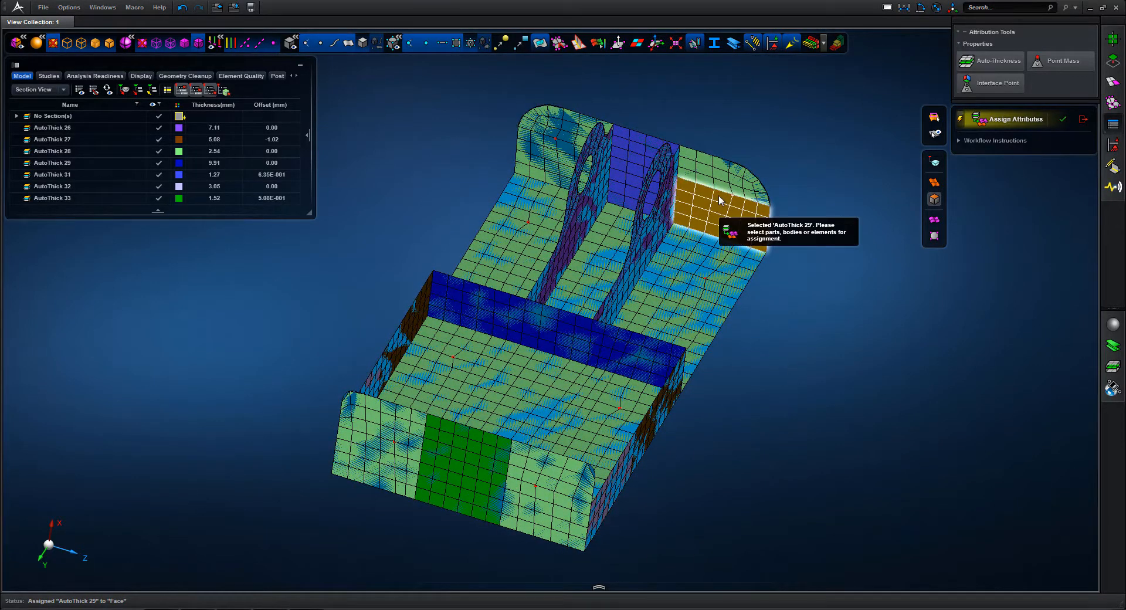
pyautogui.click(1083, 120)
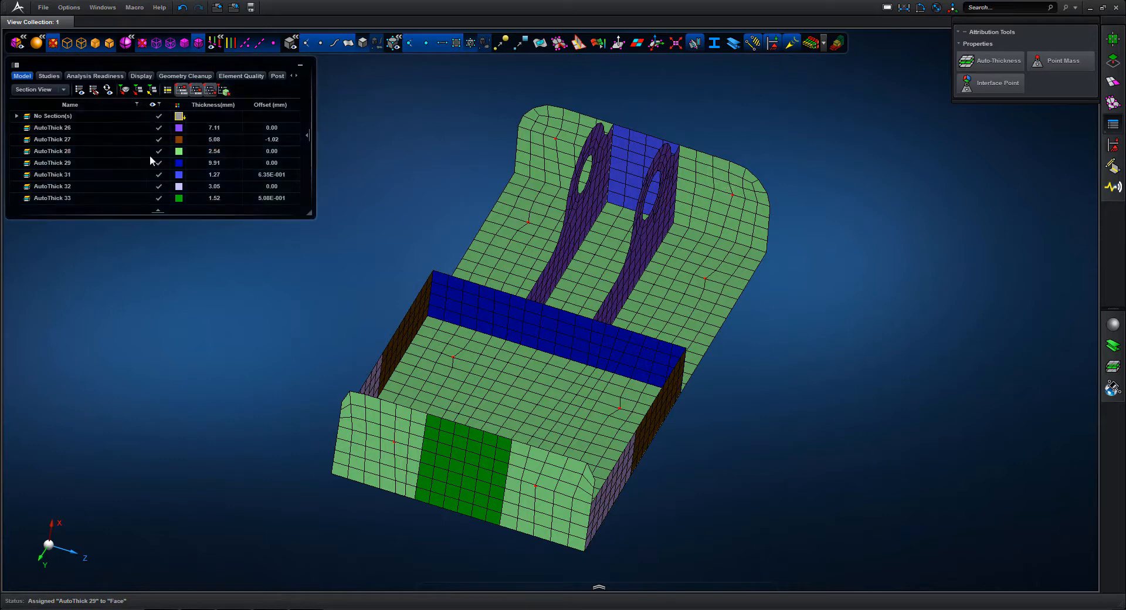
# Assign the section AutoThick 28 to both middle faces of the end flange between the pierced lugs
pyautogui.click(93, 152)
pyautogui.click(128, 152)
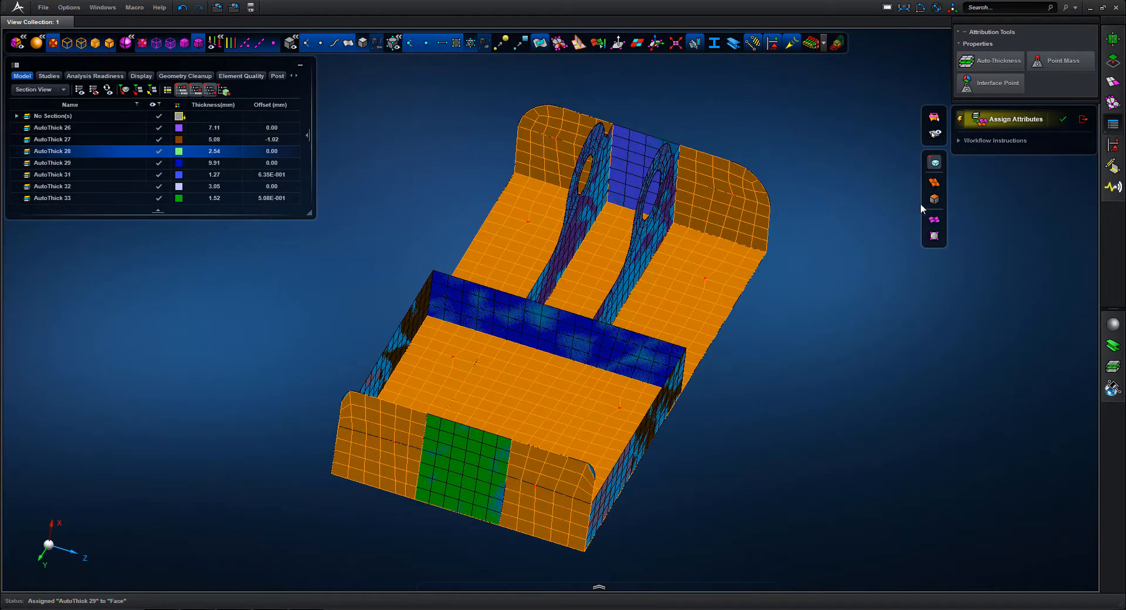
pyautogui.click(640, 159)
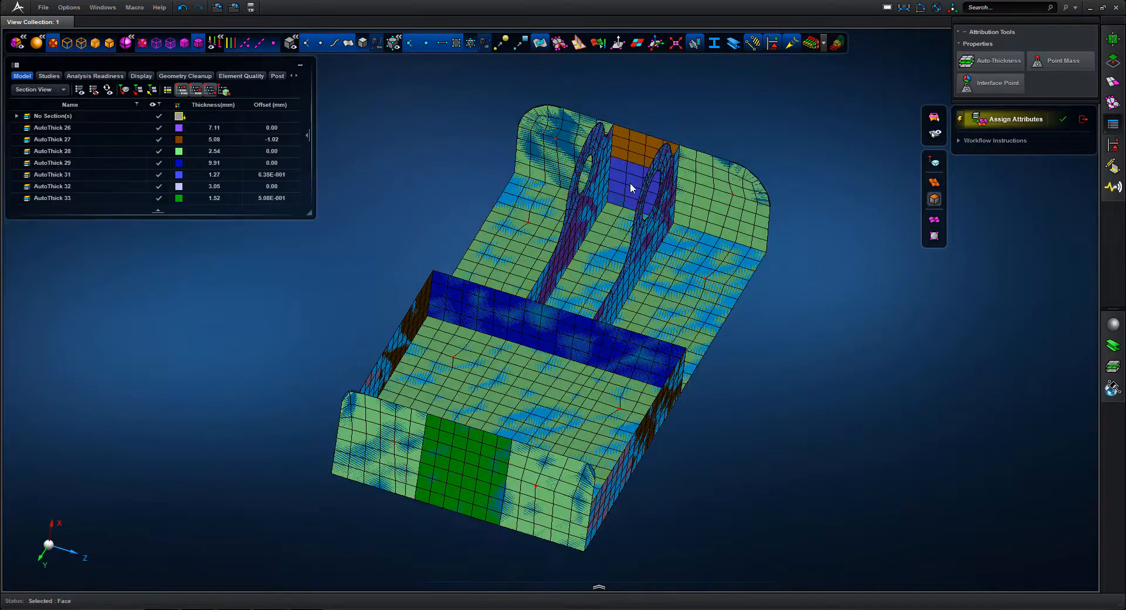
pyautogui.click(632, 186)
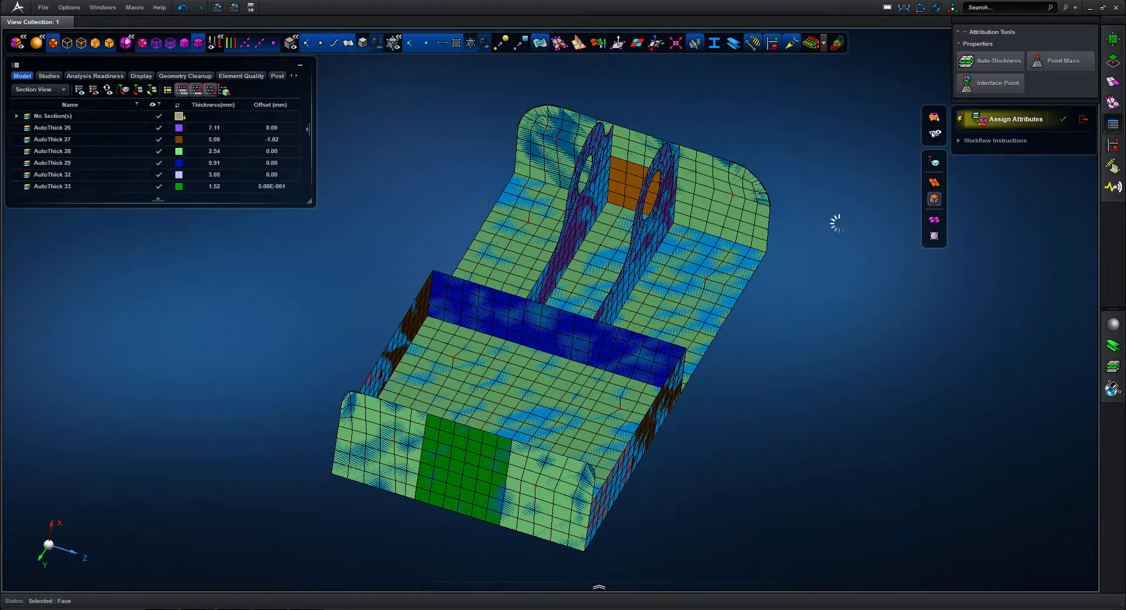
pyautogui.click(1083, 122)
pyautogui.scroll(-2, 872, 174)
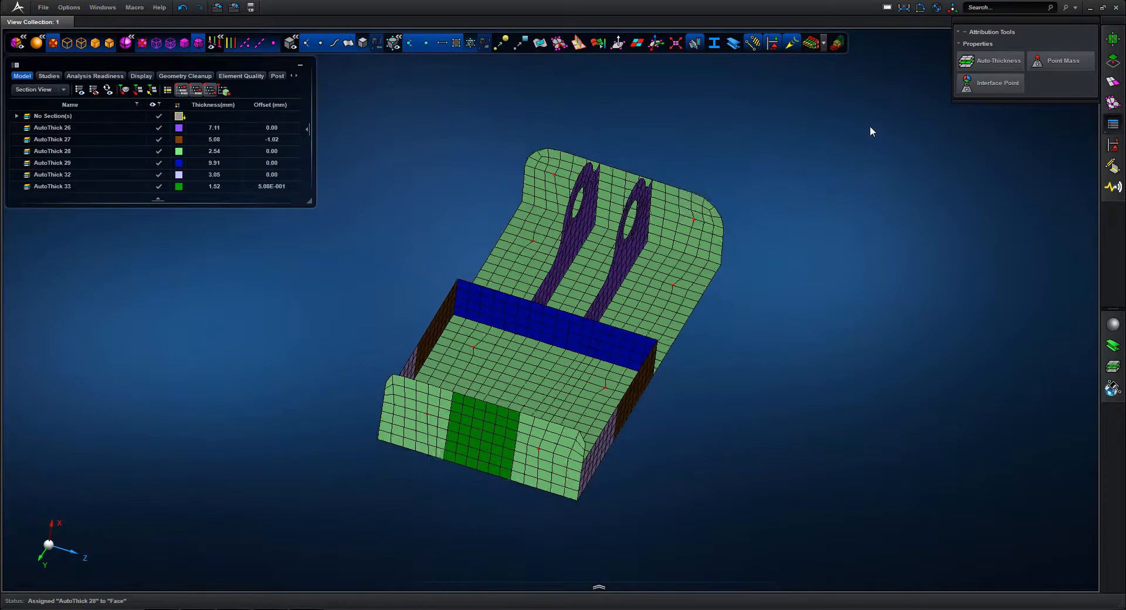
# Return to the Model View, display the shell thicknesses on the mesh and overlay the solid's outline
pyautogui.moveTo(870, 126); pyautogui.dragTo(884, 171, button='middle')
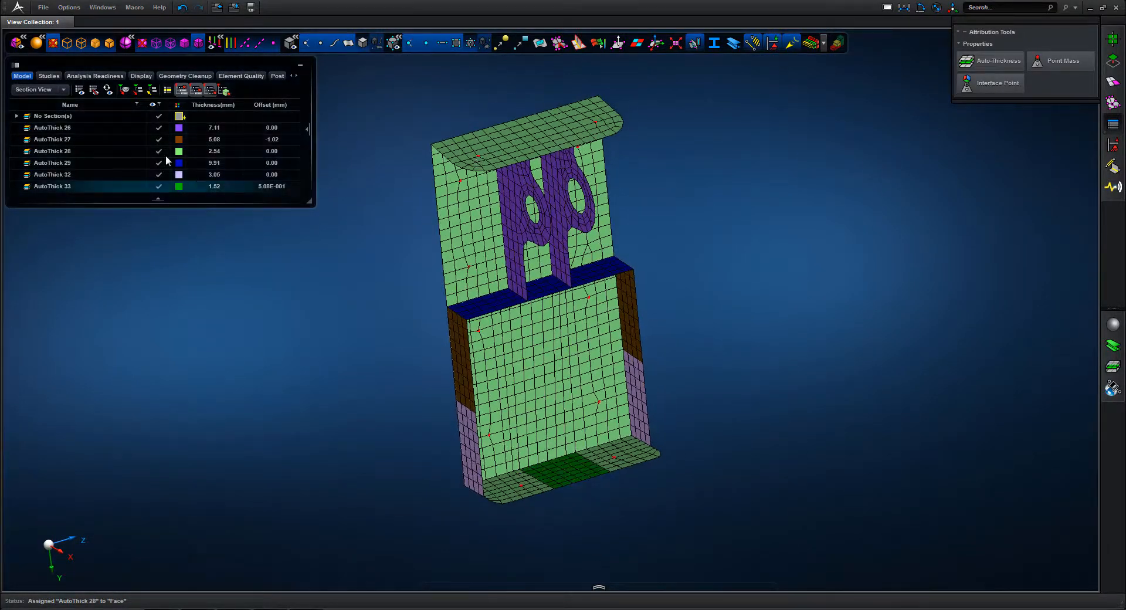
pyautogui.click(48, 102)
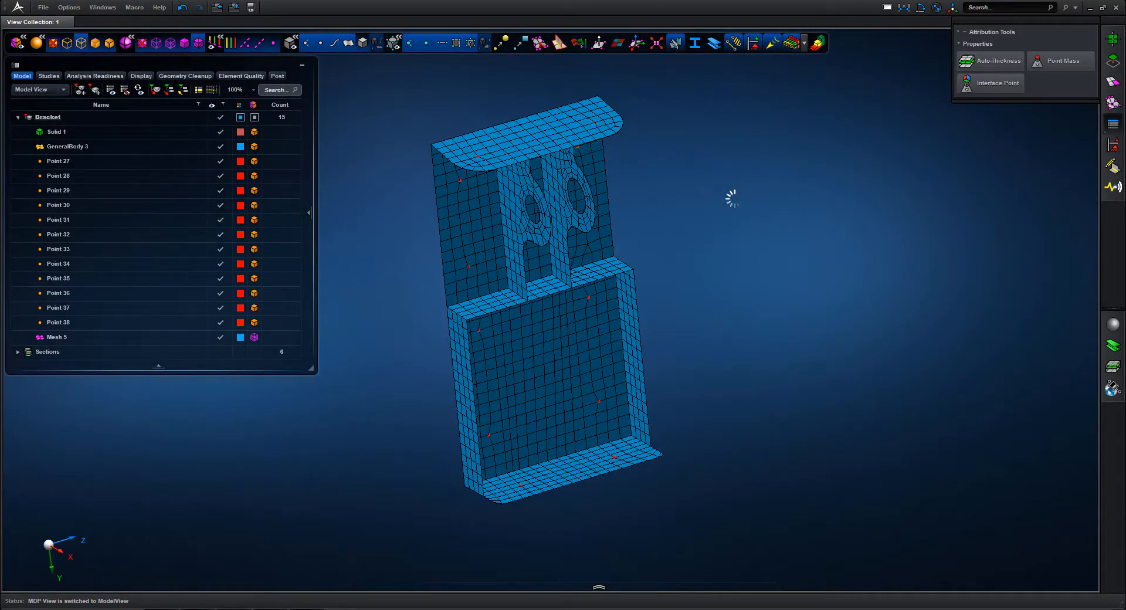
pyautogui.moveTo(739, 193)
pyautogui.mouseDown(button='middle')
pyautogui.moveTo(716, 171)
pyautogui.moveTo(673, 166)
pyautogui.moveTo(739, 178)
pyautogui.moveTo(745, 194)
pyautogui.mouseUp(button='middle')
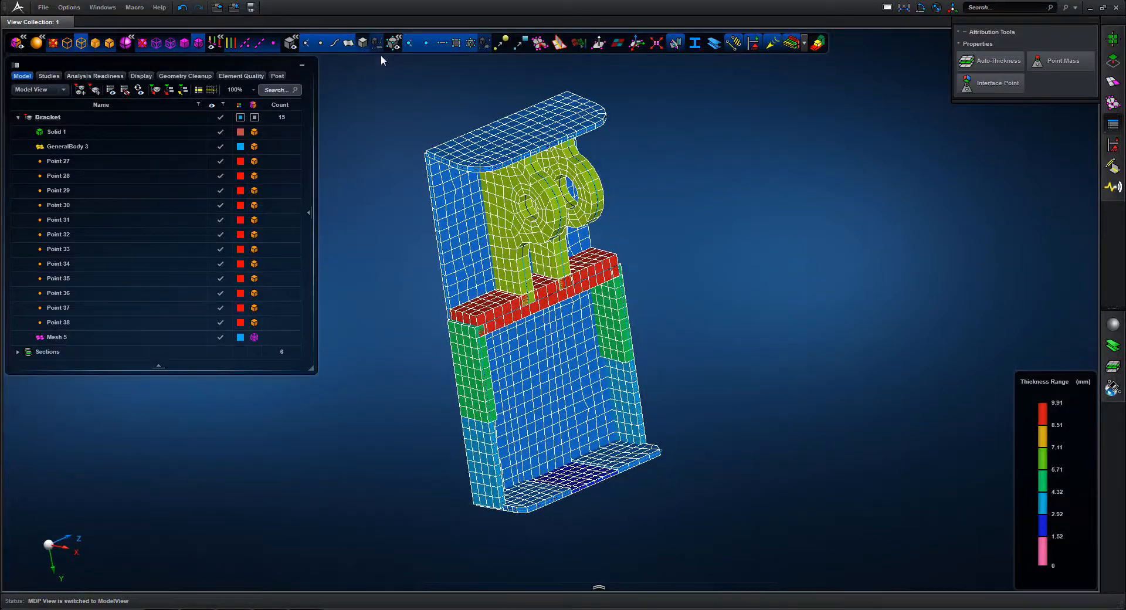
pyautogui.click(362, 41)
# Compare the thickened mesh with the solid's outline at the flange corner and around the pierced lugs
pyautogui.scroll(2, 730, 199)
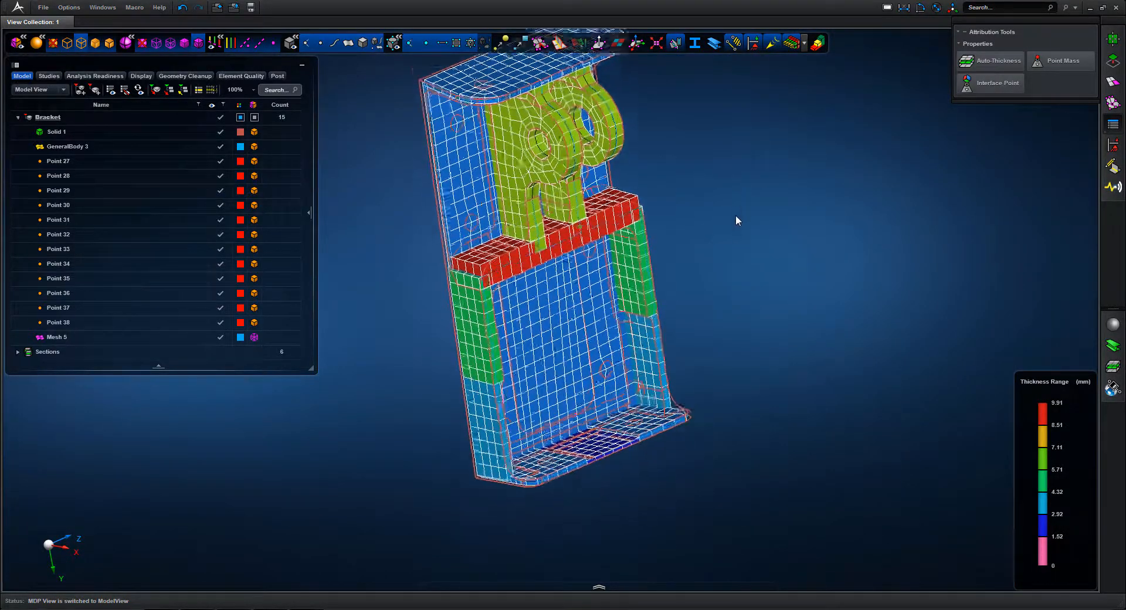
pyautogui.moveTo(737, 220); pyautogui.dragTo(744, 253, button='middle')
pyautogui.moveTo(774, 383); pyautogui.dragTo(726, 488, button='middle')
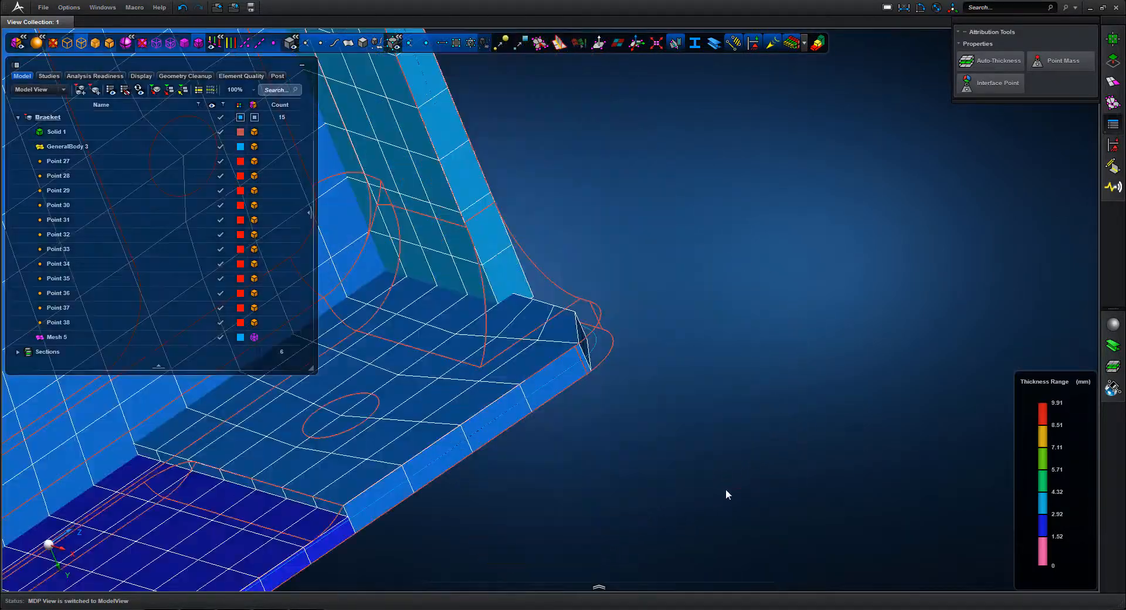
pyautogui.moveTo(711, 273); pyautogui.dragTo(684, 235, button='middle')
pyautogui.press('f')
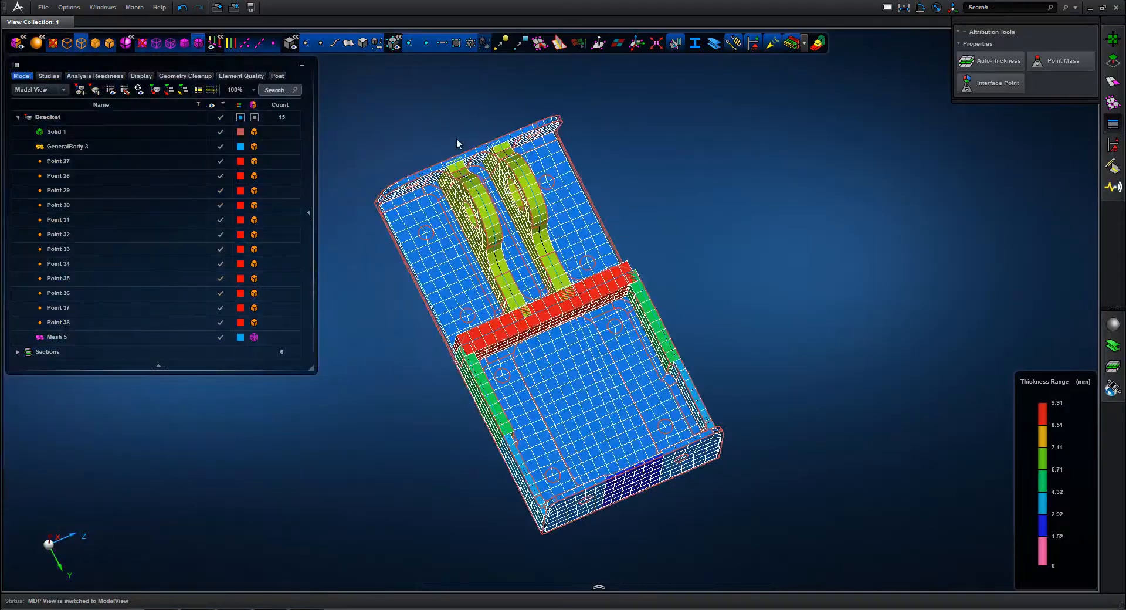
pyautogui.moveTo(590, 293); pyautogui.dragTo(590, 293, button='middle')
pyautogui.moveTo(574, 208); pyautogui.dragTo(600, 195, button='middle')
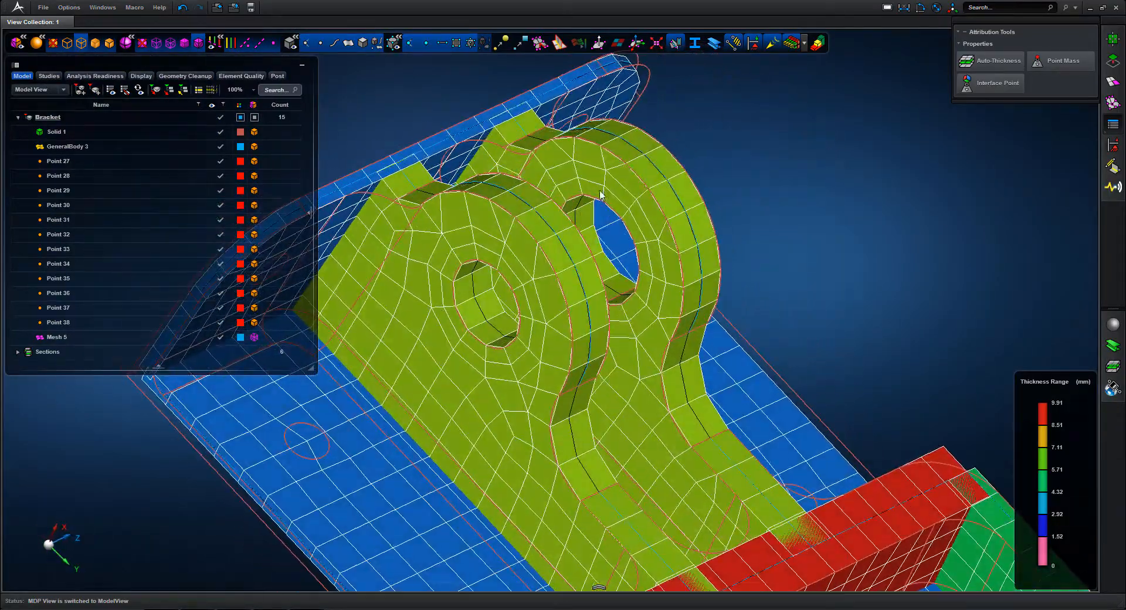
pyautogui.press('f')
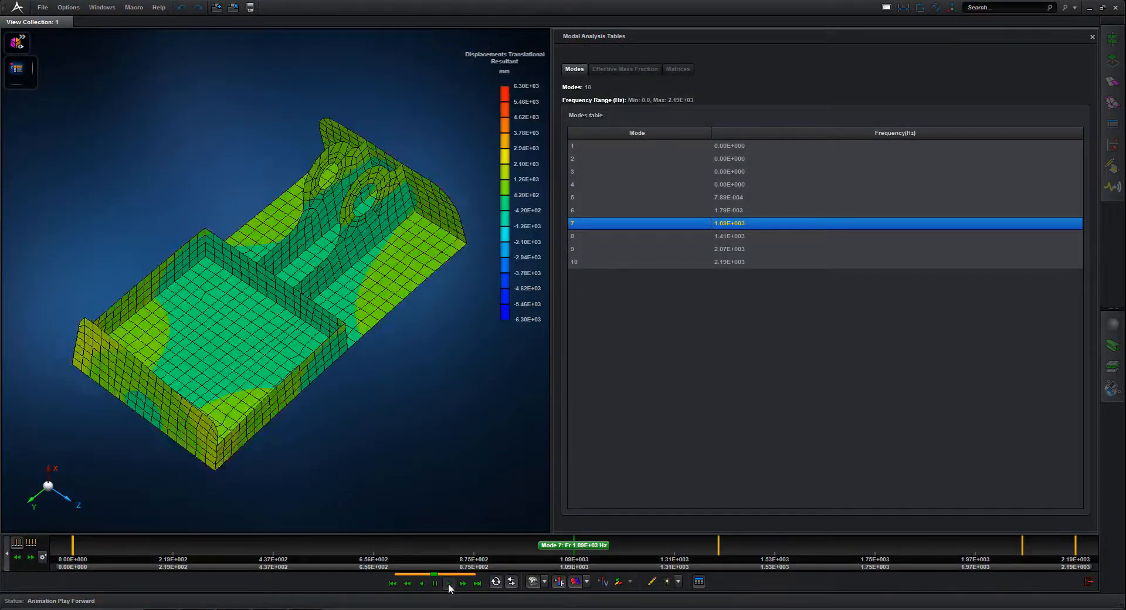
# View the animated displacement shapes of modes 8, 9 and 10 in the modal results
pyautogui.click(597, 237)
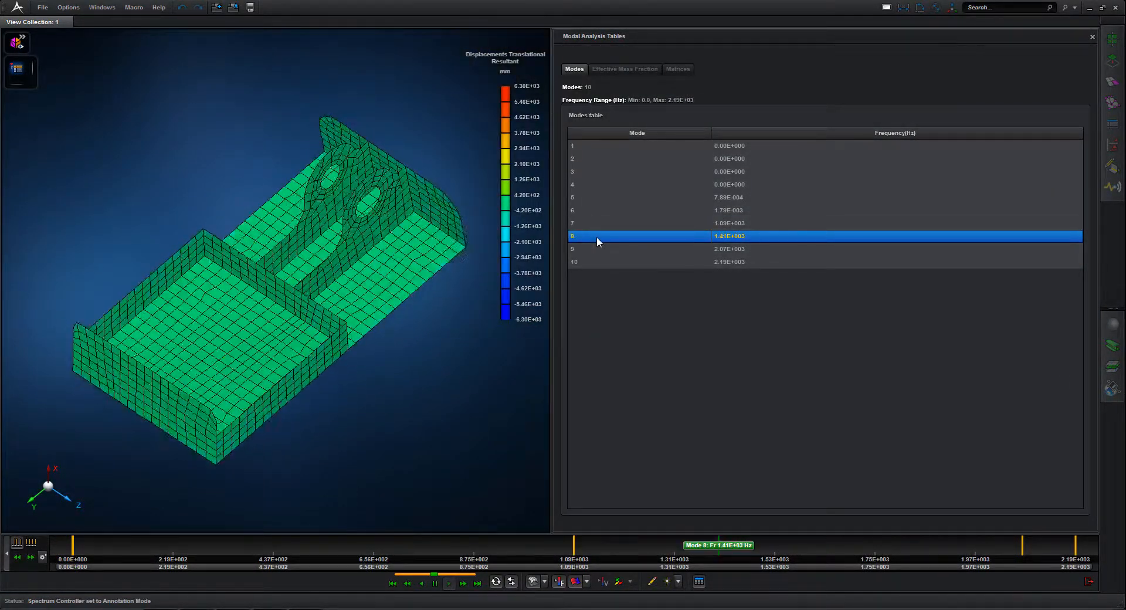
pyautogui.click(588, 251)
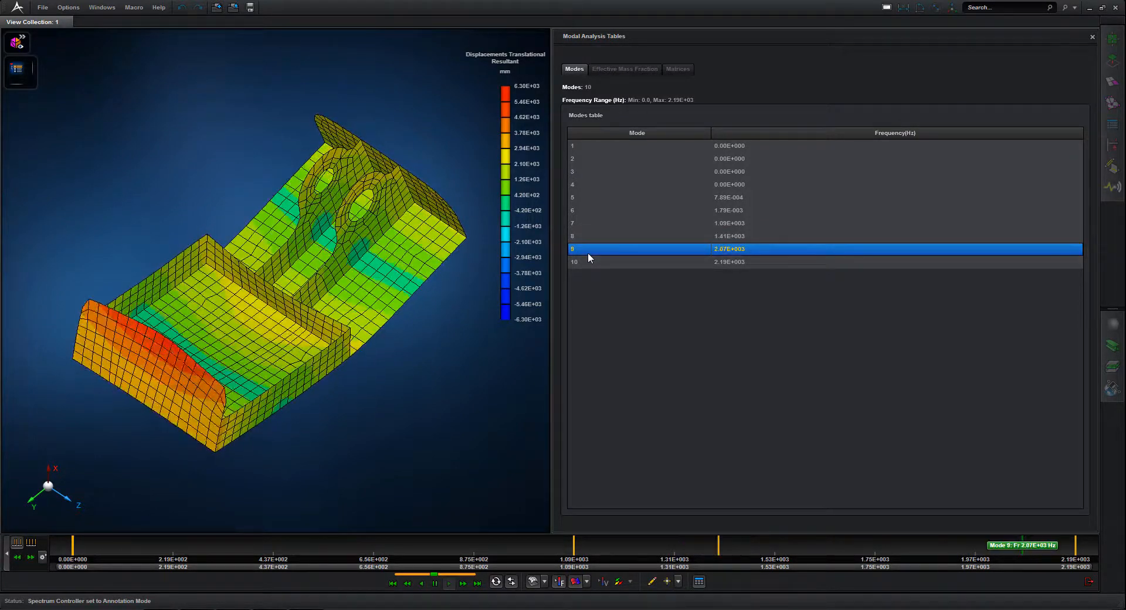
pyautogui.click(586, 262)
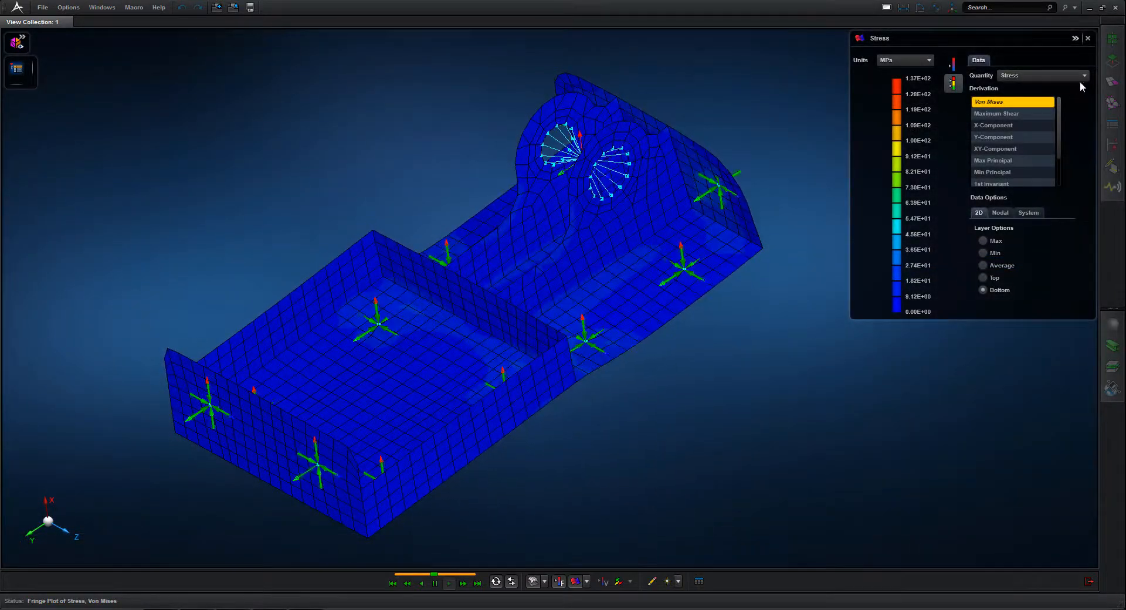
# Plot the bracket's strain and its shell element force on the deformed mesh
pyautogui.click(1084, 76)
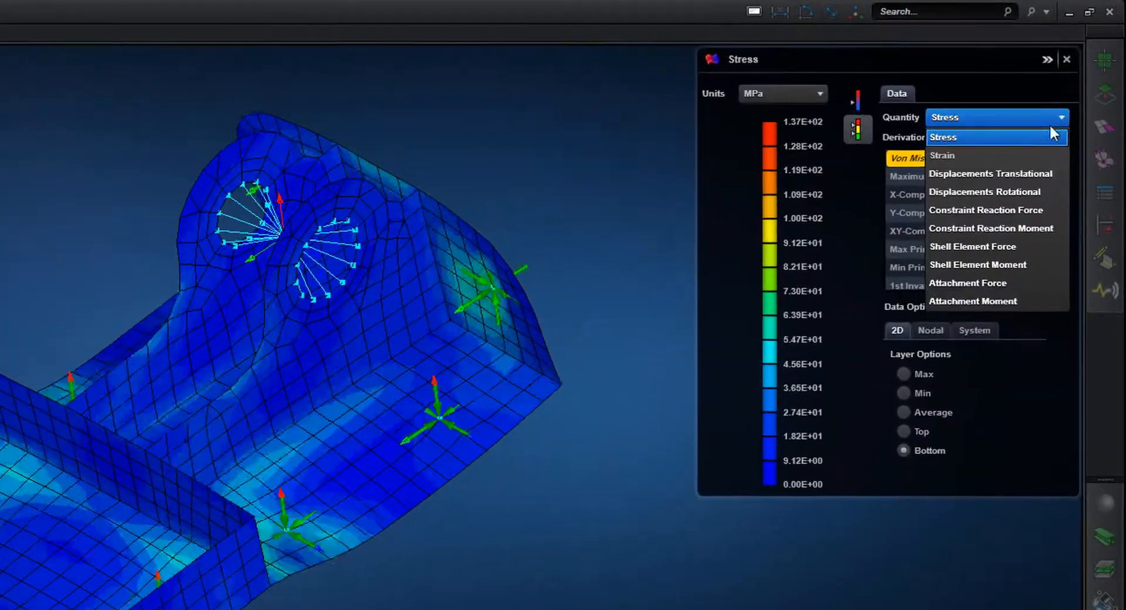
pyautogui.click(1012, 157)
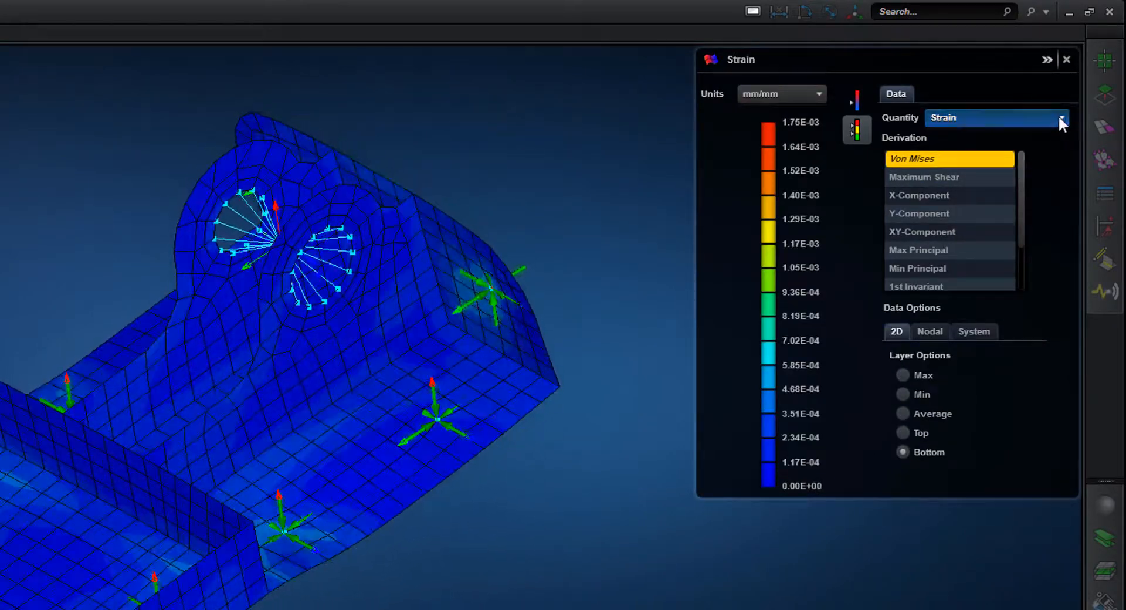
pyautogui.click(1059, 117)
pyautogui.click(1001, 247)
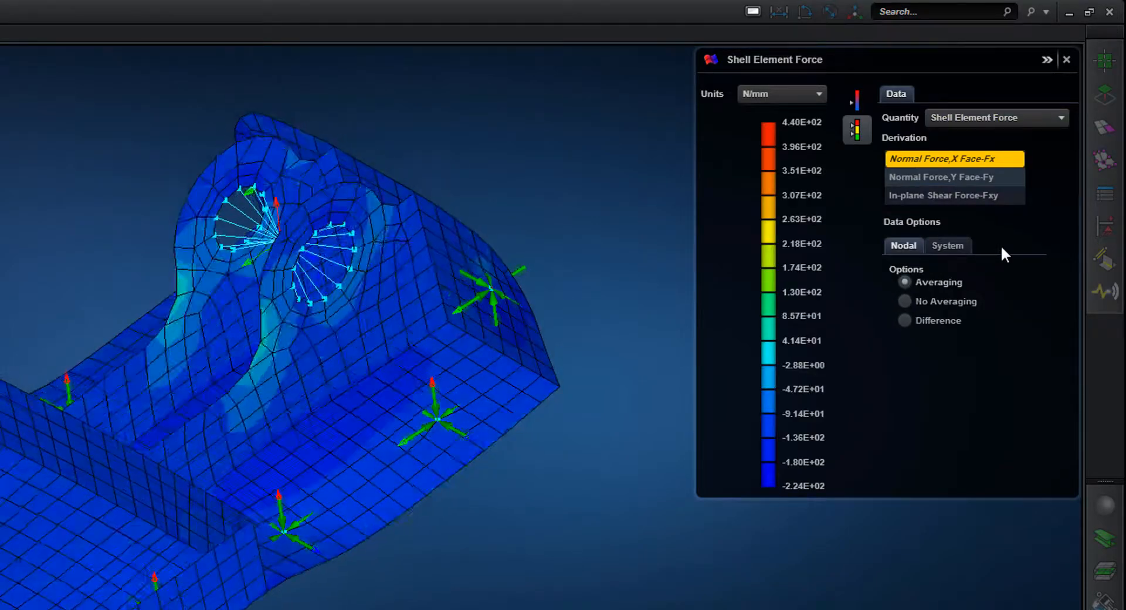
# Return the plotted quantity to stress and view the Max Principal and Von Mises derivations
pyautogui.click(1062, 114)
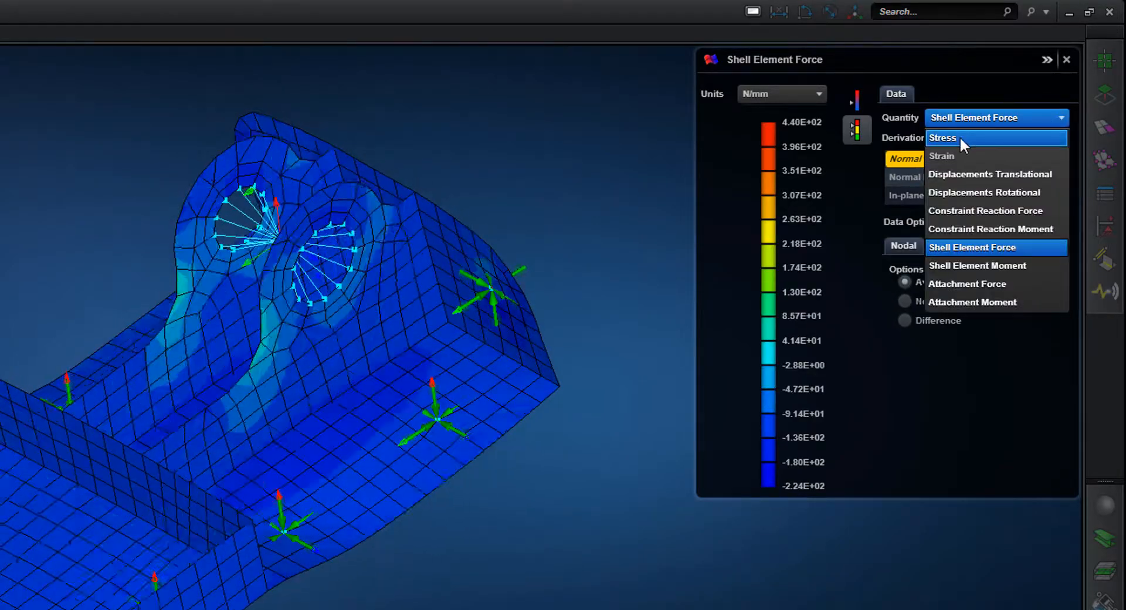
pyautogui.click(959, 136)
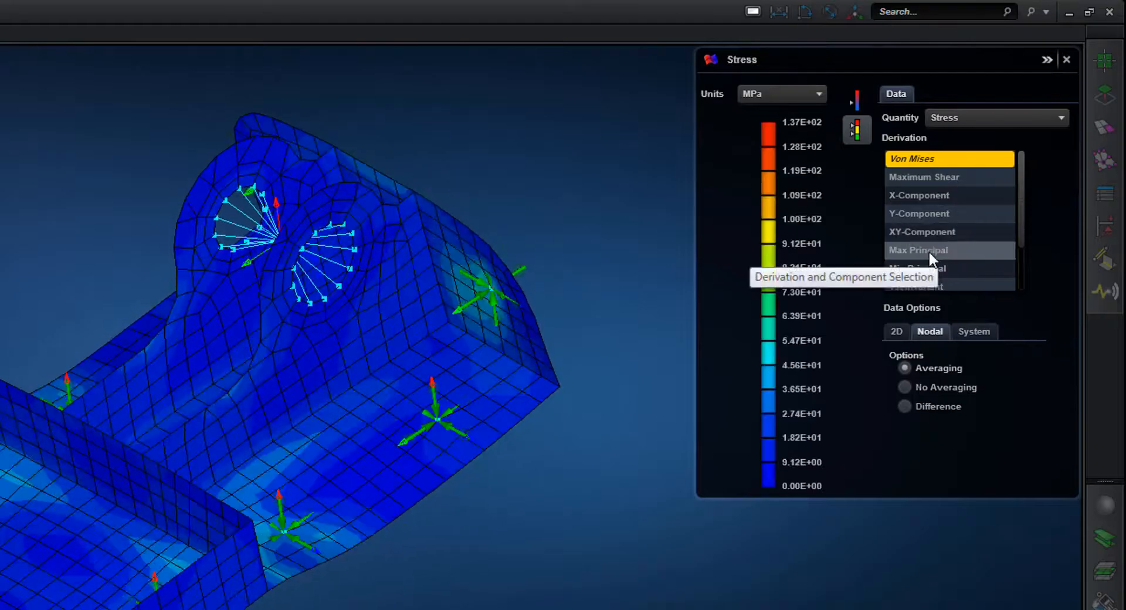
pyautogui.click(929, 251)
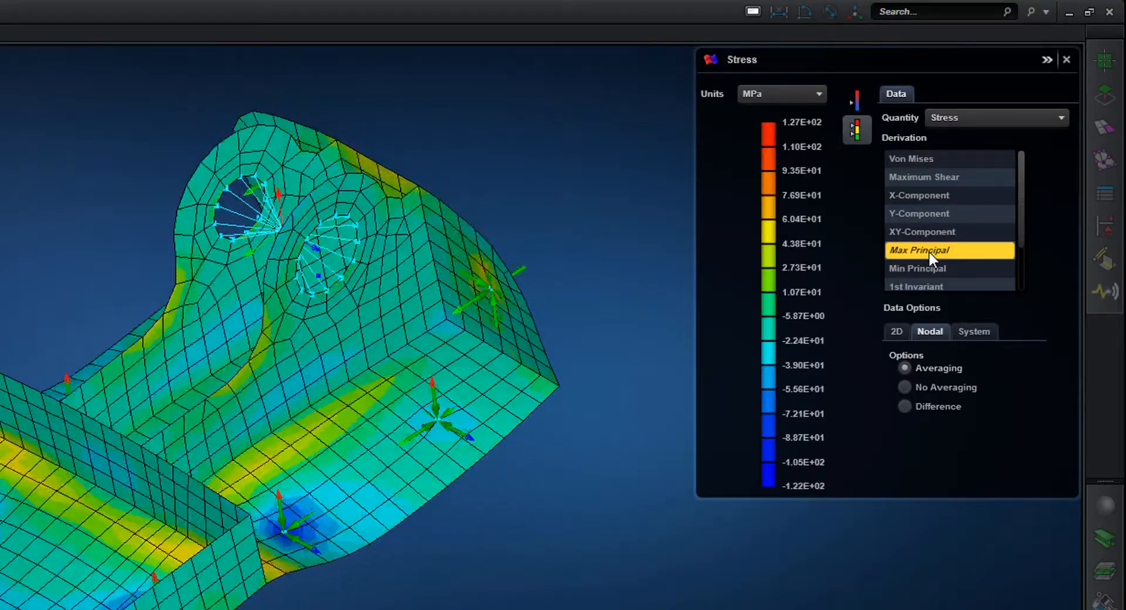
pyautogui.click(931, 157)
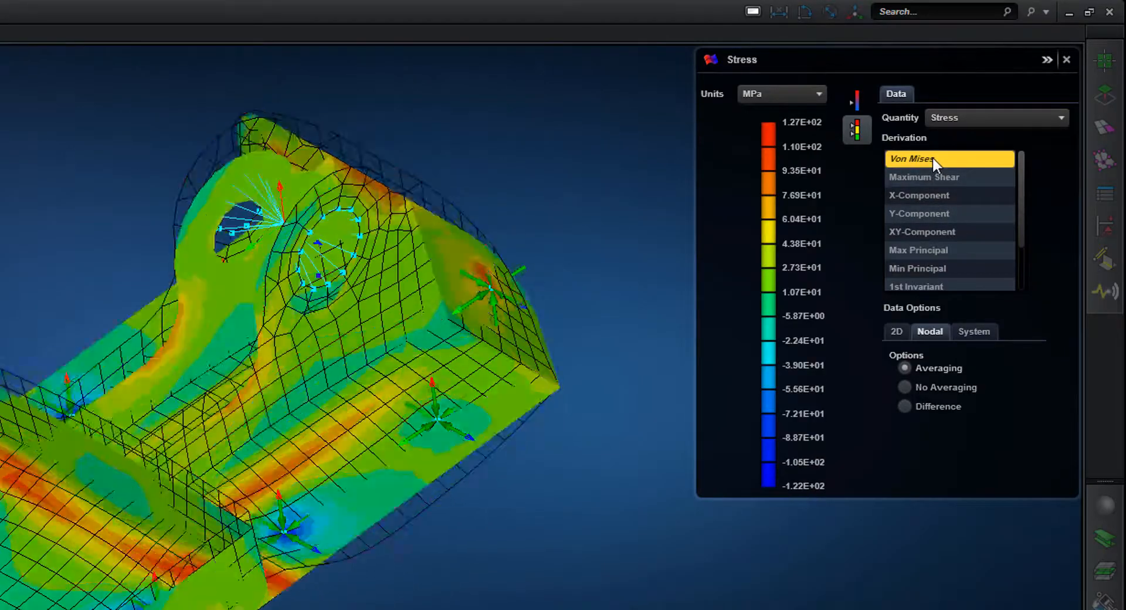
# Compare the bracket's Von Mises stress for the Top, Bottom and Average shell layers
pyautogui.click(899, 333)
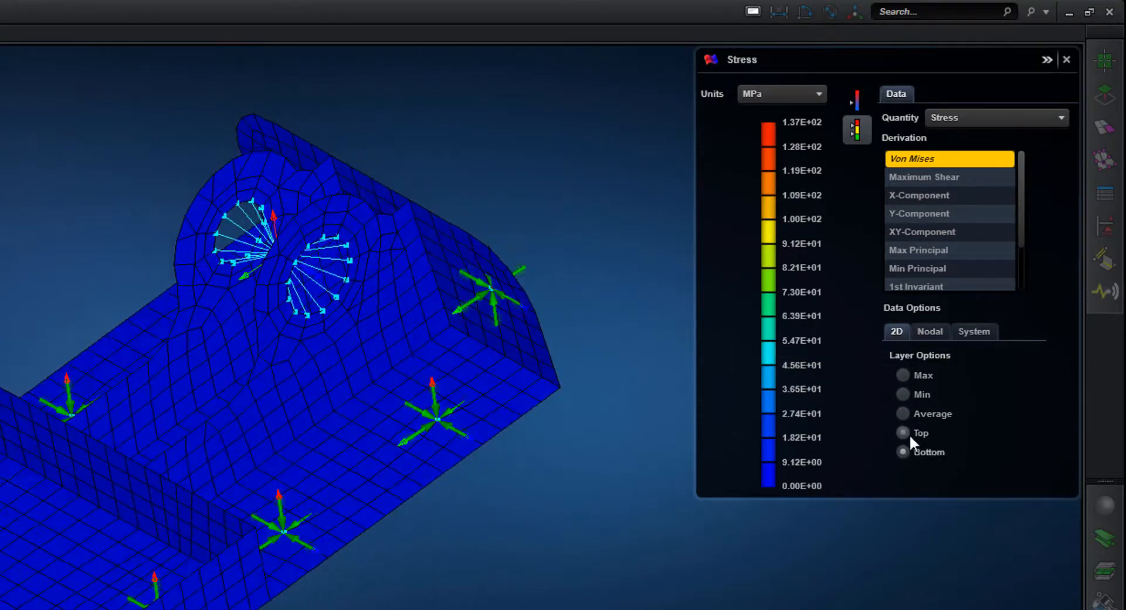
pyautogui.click(910, 436)
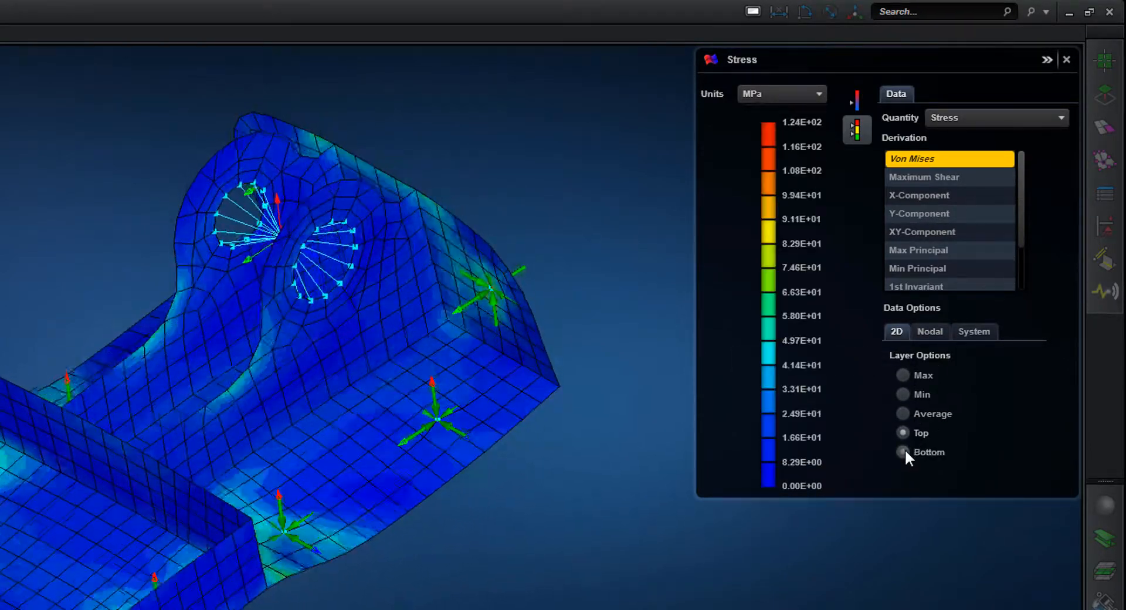
pyautogui.click(903, 451)
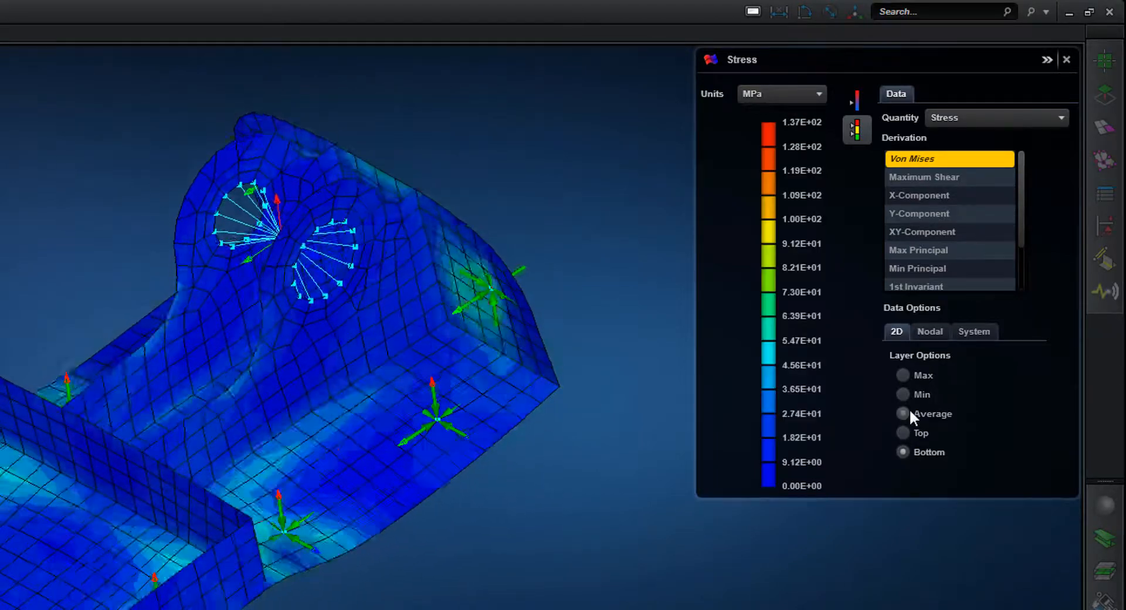
pyautogui.click(909, 410)
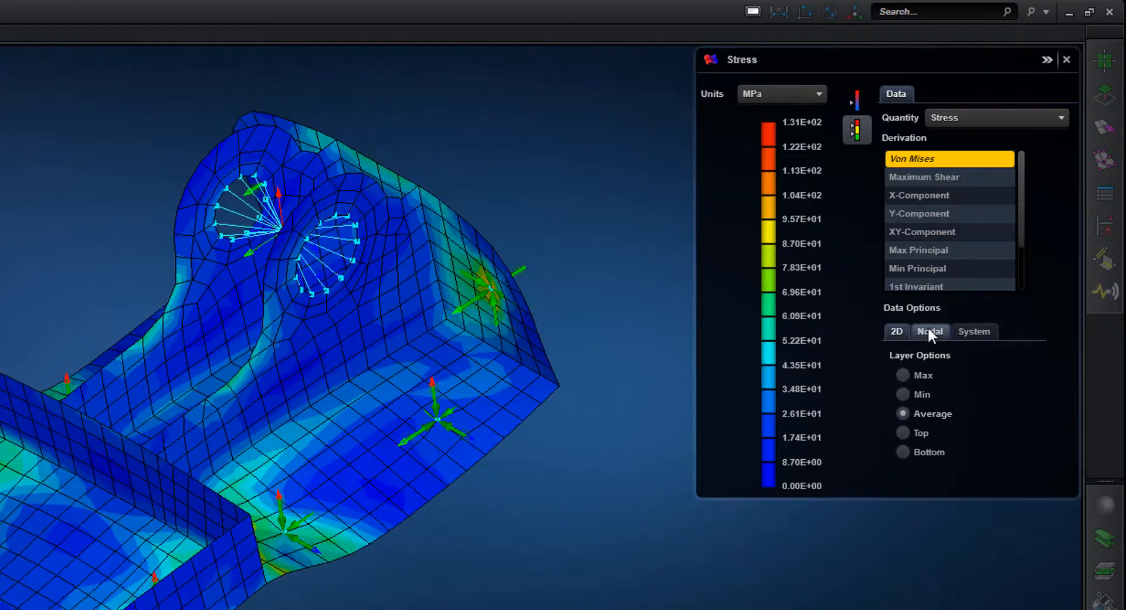
# Examine the Von Mises stress around the end flange's constraint with the nodal options No Averaging and Difference
pyautogui.click(930, 330)
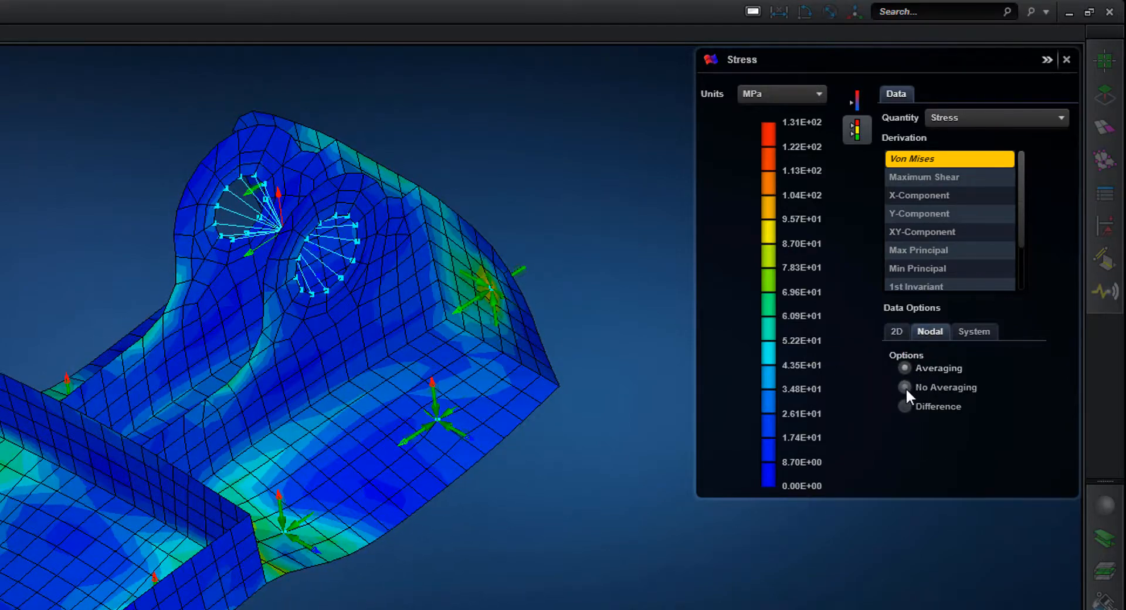
pyautogui.click(905, 387)
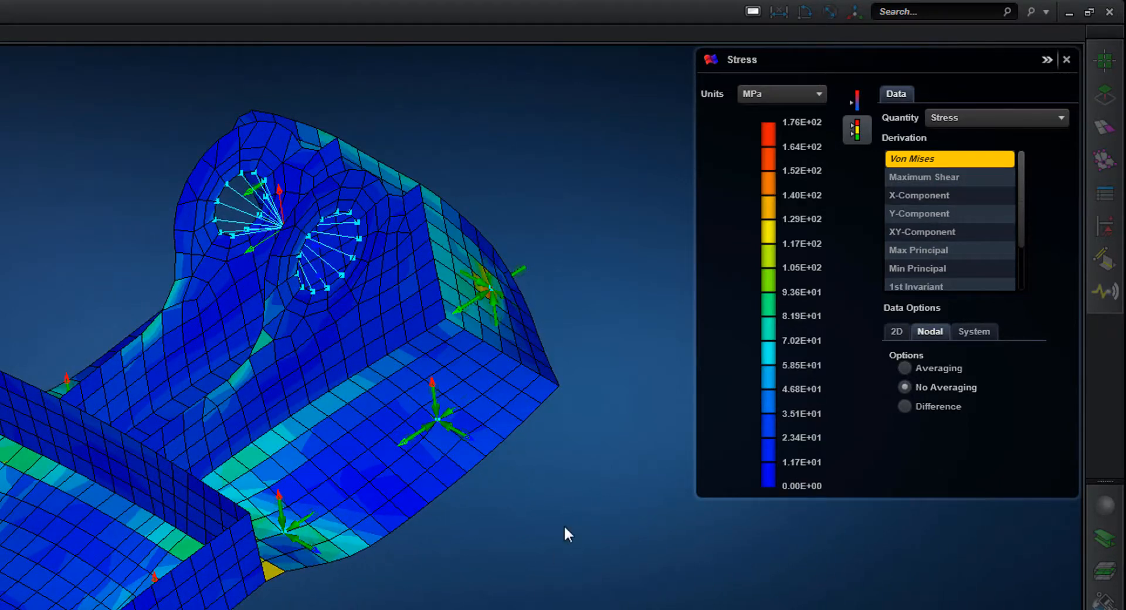
pyautogui.moveTo(380, 352); pyautogui.dragTo(368, 376)
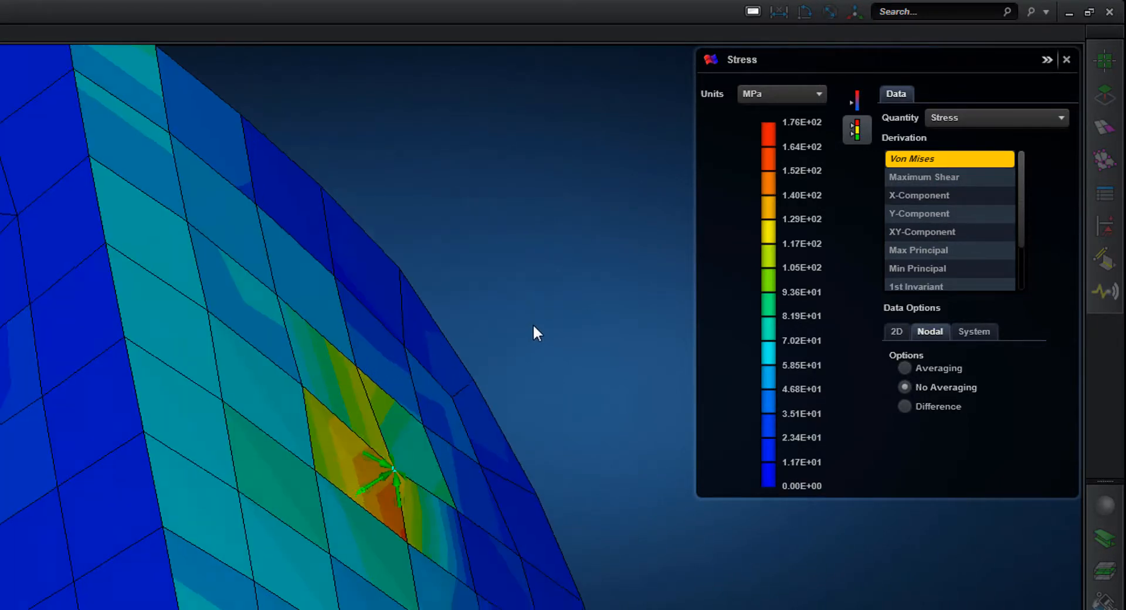
pyautogui.click(909, 406)
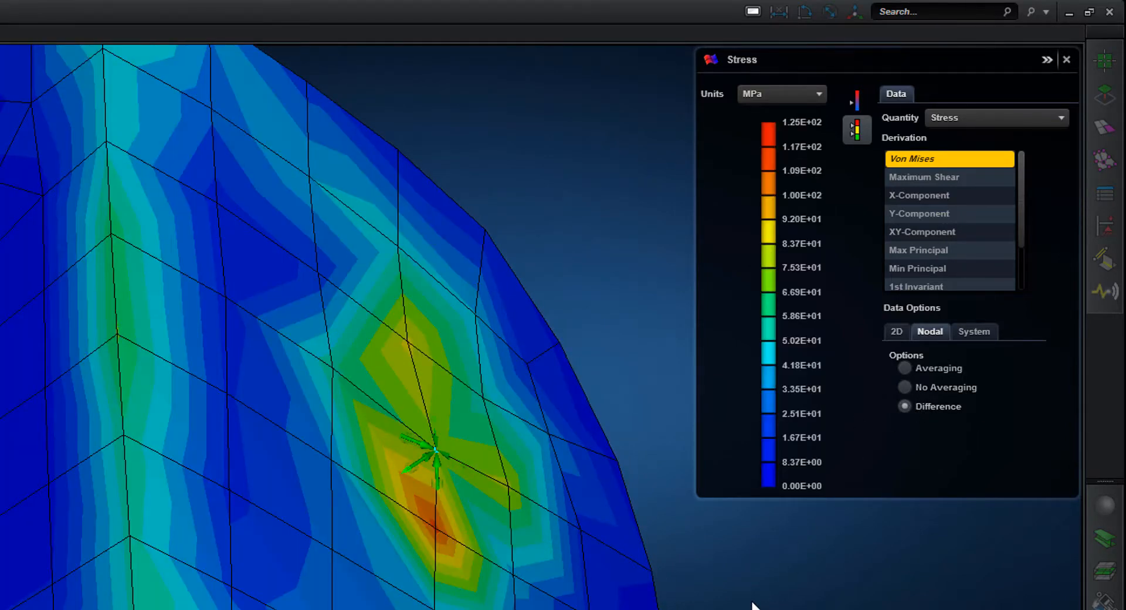
pyautogui.moveTo(752, 604); pyautogui.dragTo(682, 470, button='middle')
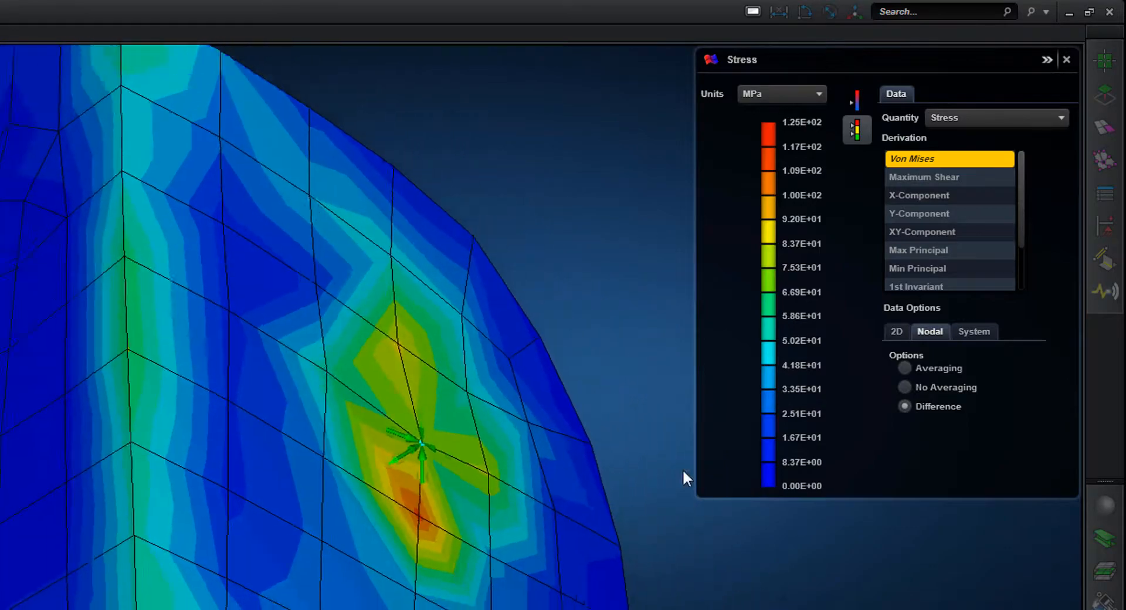
pyautogui.scroll(-5, 545, 271)
pyautogui.moveTo(545, 272); pyautogui.dragTo(523, 414, button='middle')
pyautogui.scroll(-3, 517, 397)
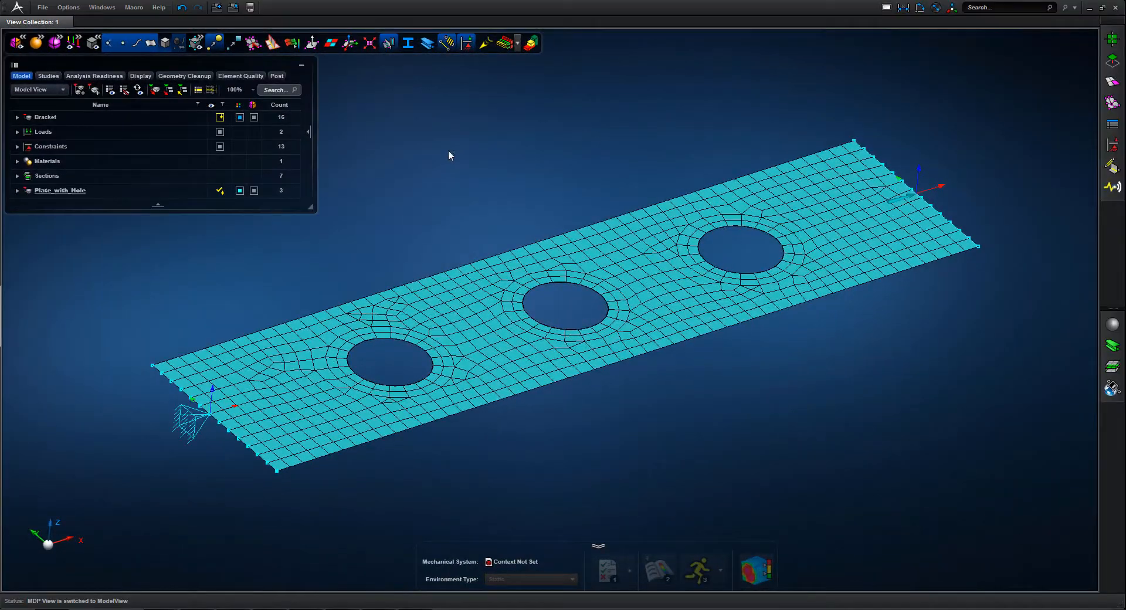
# Inspect Plate_with_Hole's shell thickness, end constraint, end load and the solid geometry around its mesh
pyautogui.click(506, 43)
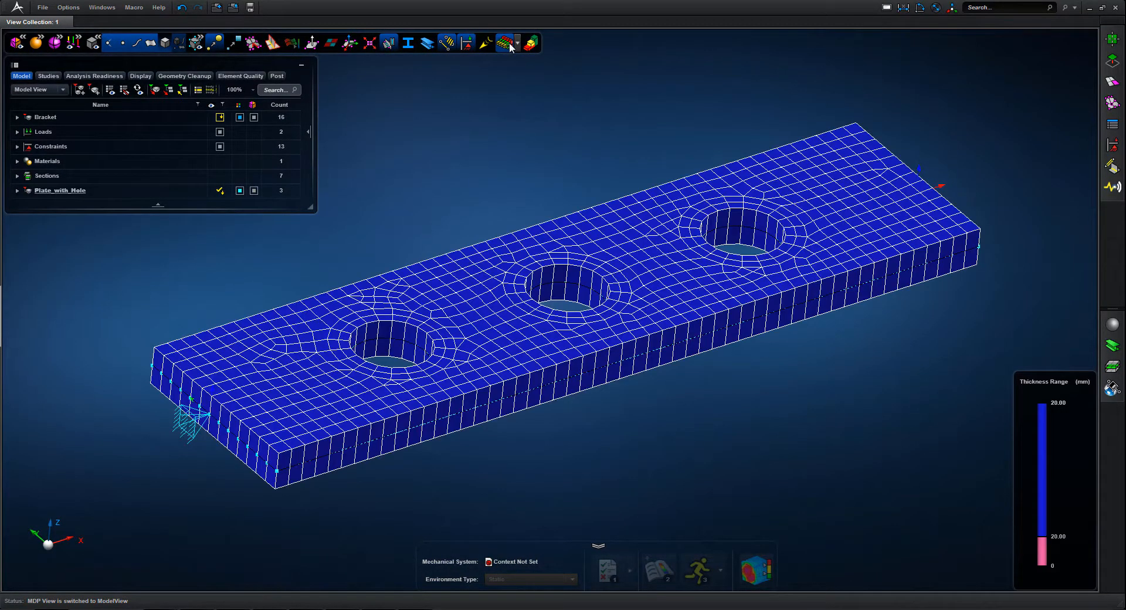
pyautogui.click(506, 43)
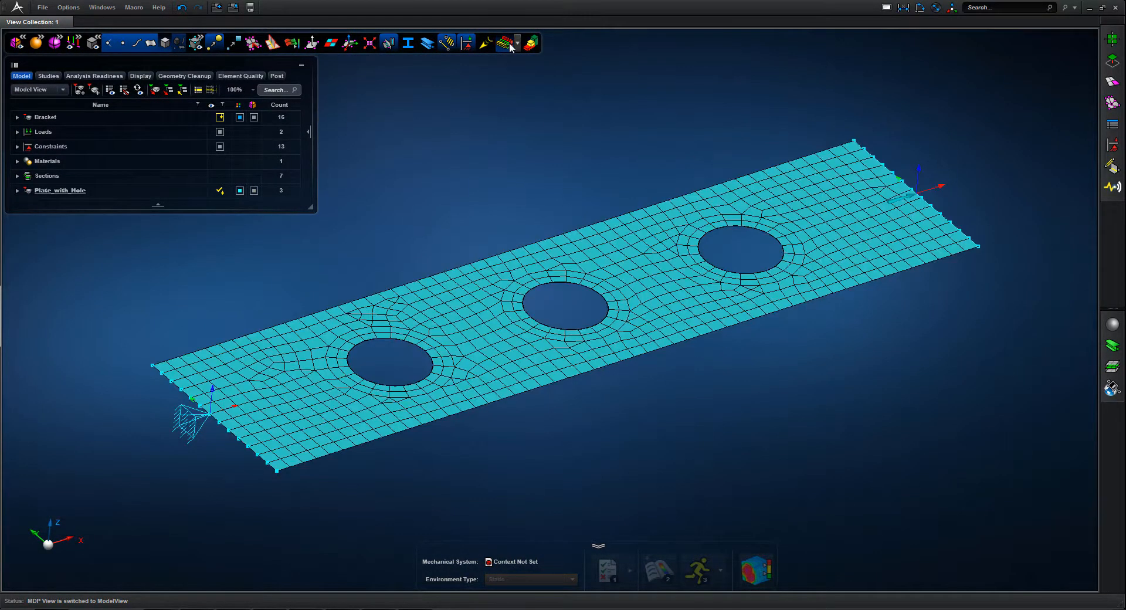
pyautogui.click(206, 423)
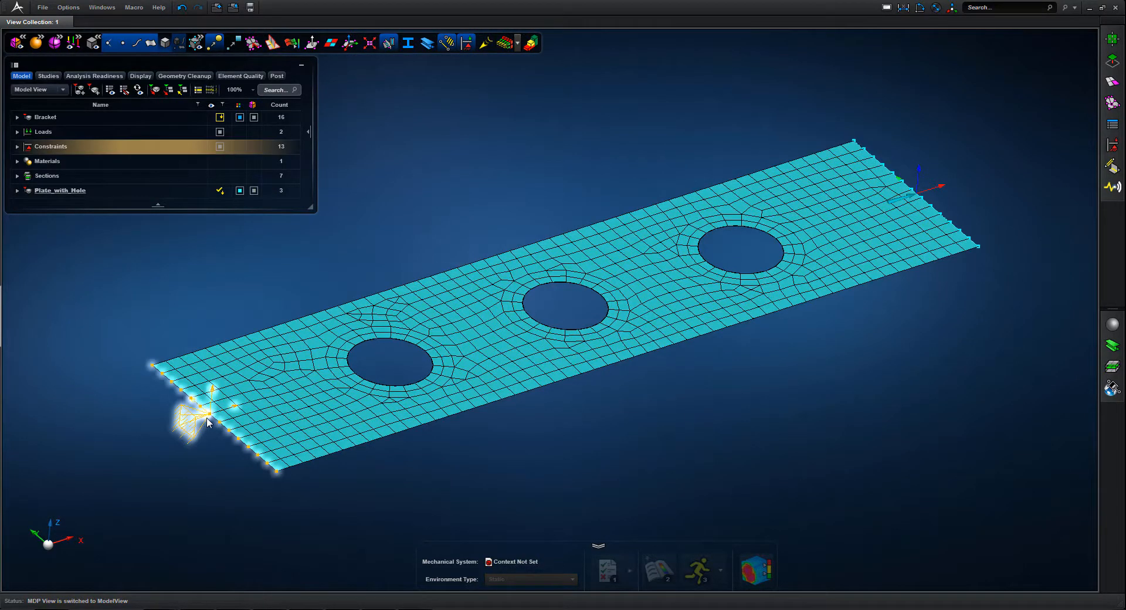
pyautogui.click(682, 431)
pyautogui.click(918, 198)
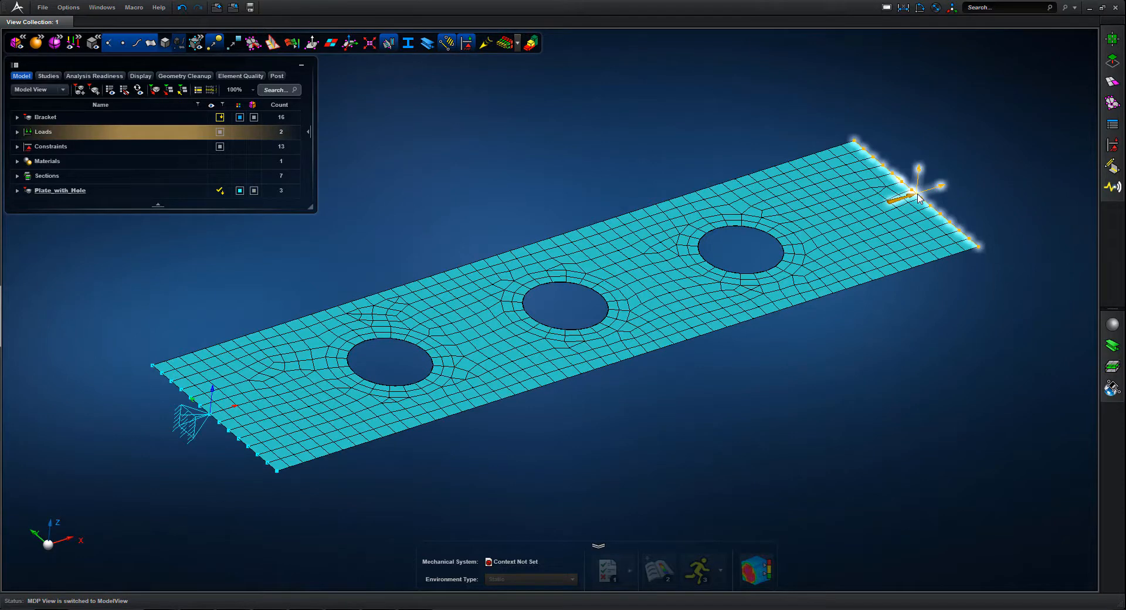
pyautogui.click(910, 267)
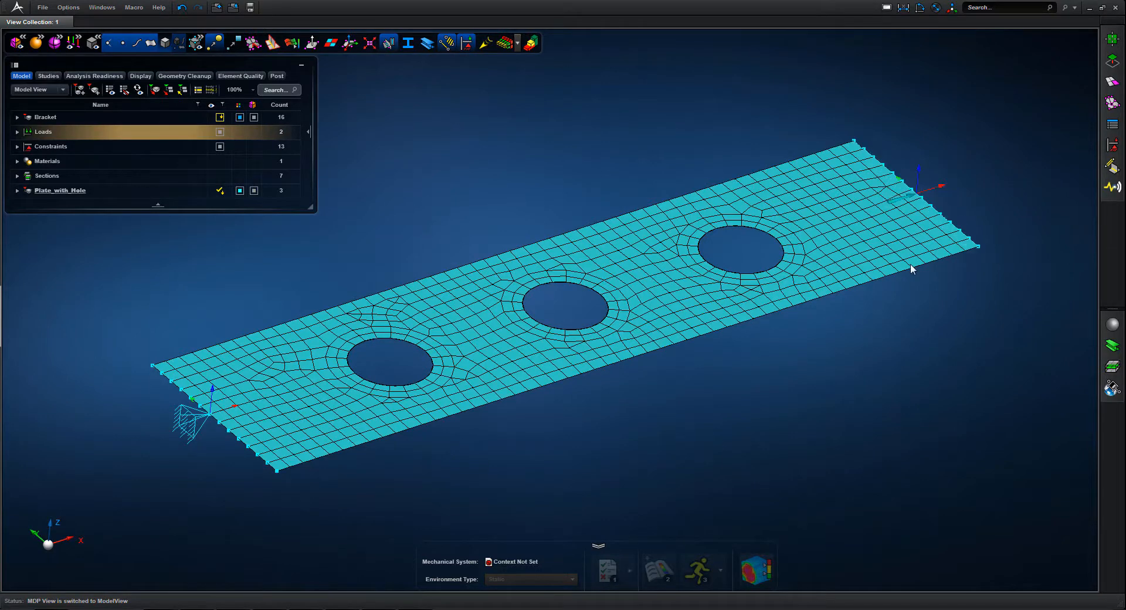
pyautogui.click(165, 41)
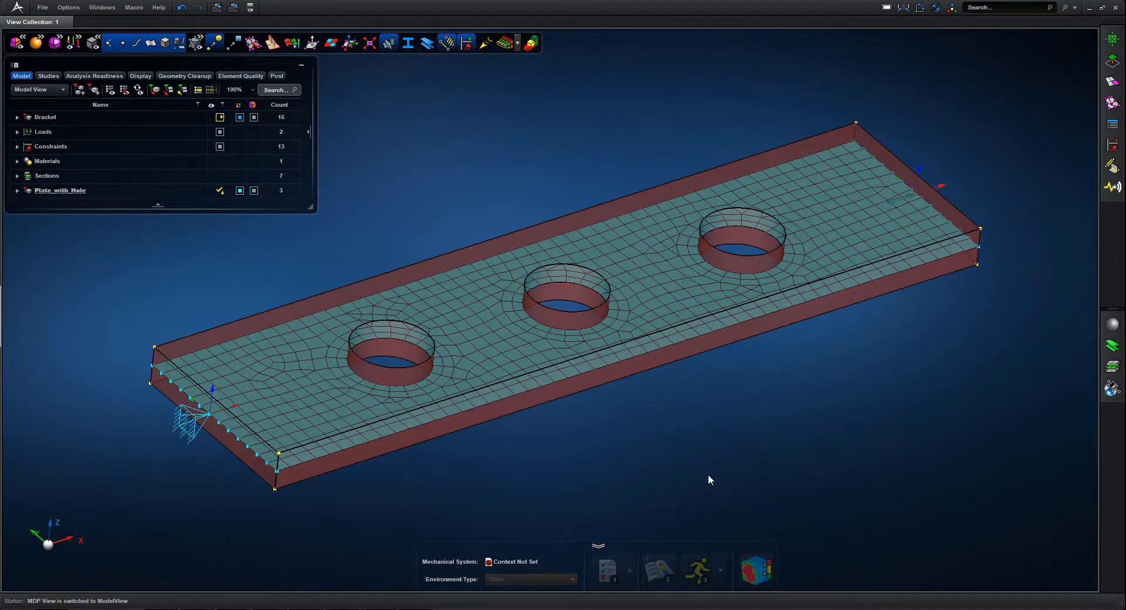
pyautogui.click(166, 42)
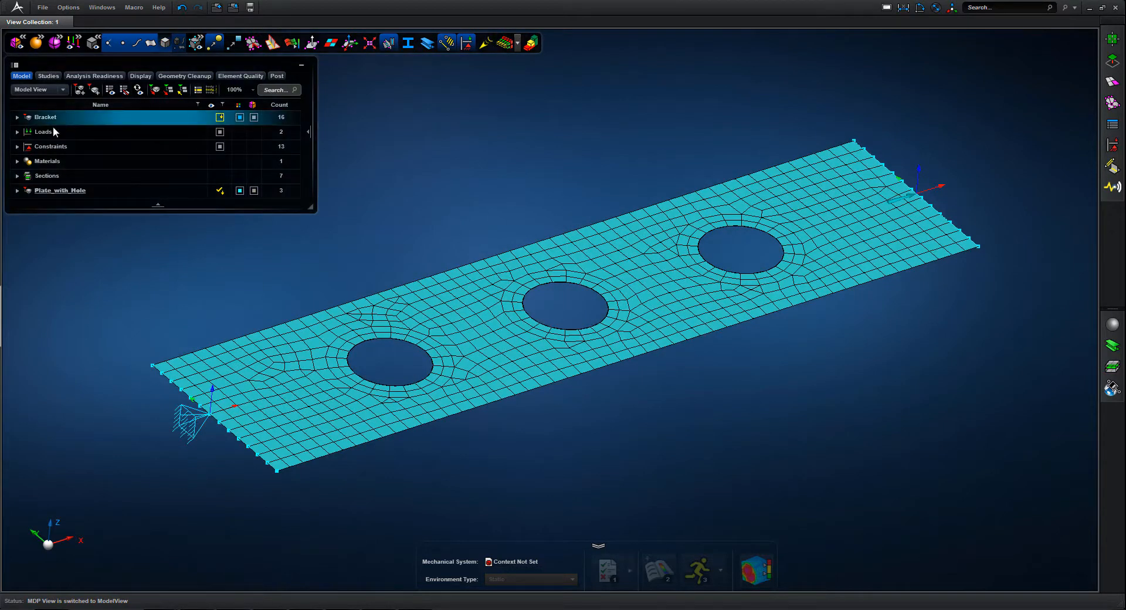
# Place Plate_with_Hole in the analysis scene and run its Static analysis
pyautogui.click(47, 191)
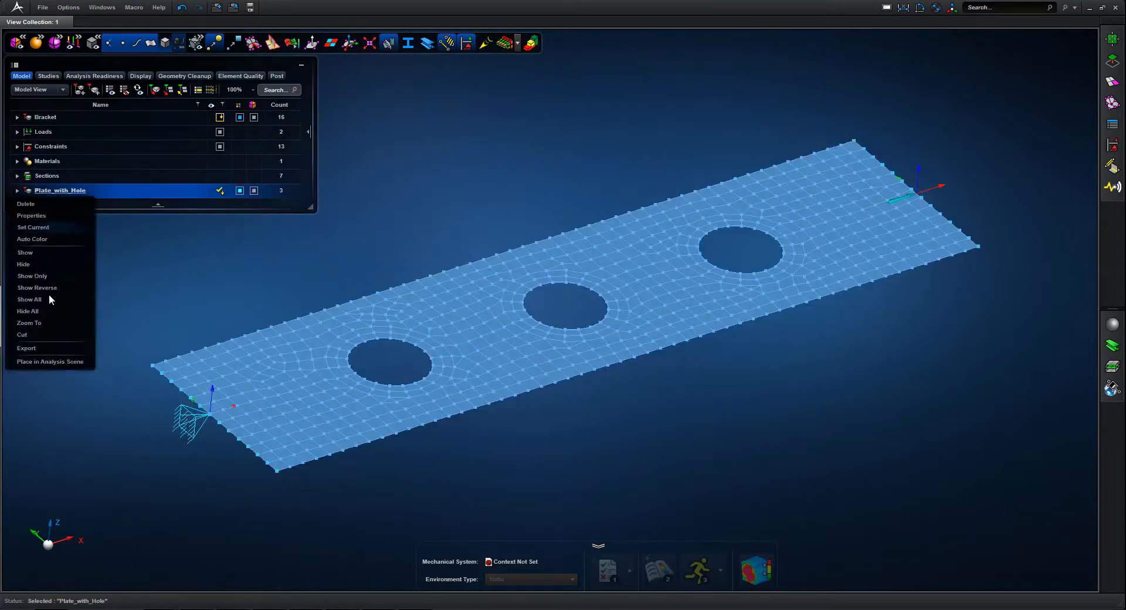
pyautogui.click(48, 362)
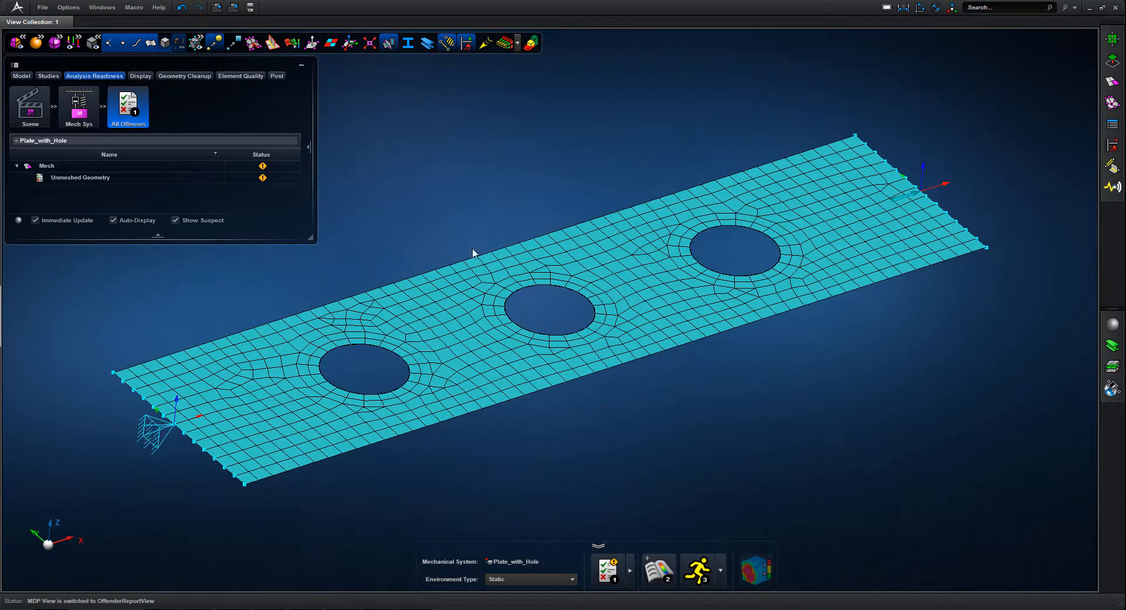
pyautogui.click(697, 568)
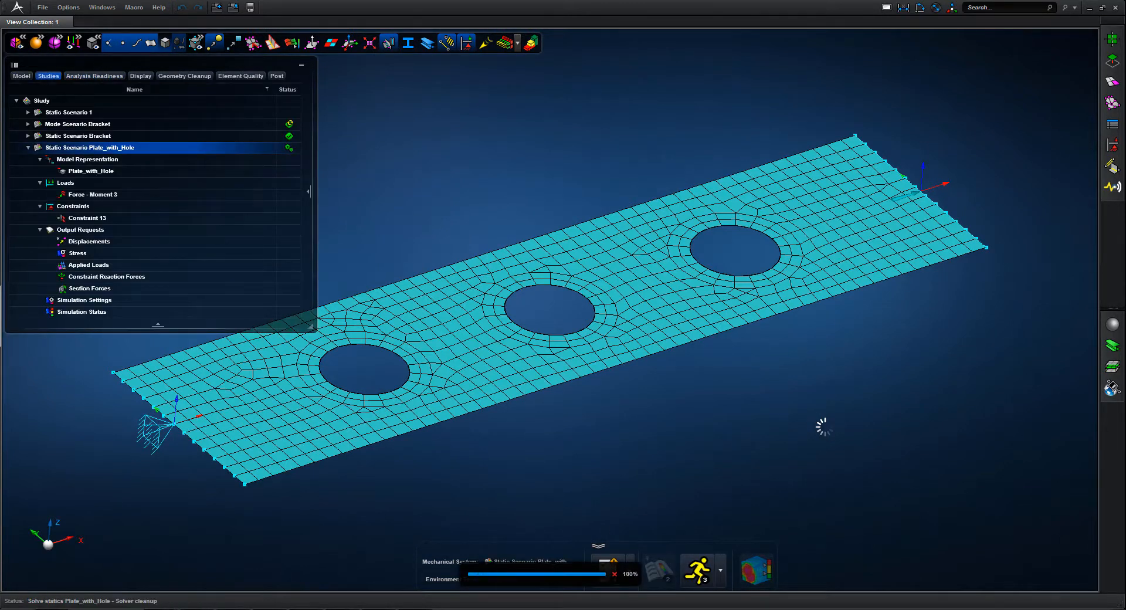
# Open the plate's static results and animate its Von Mises stress seen along Z, with the stress controls reduced to the color legend
pyautogui.click(761, 568)
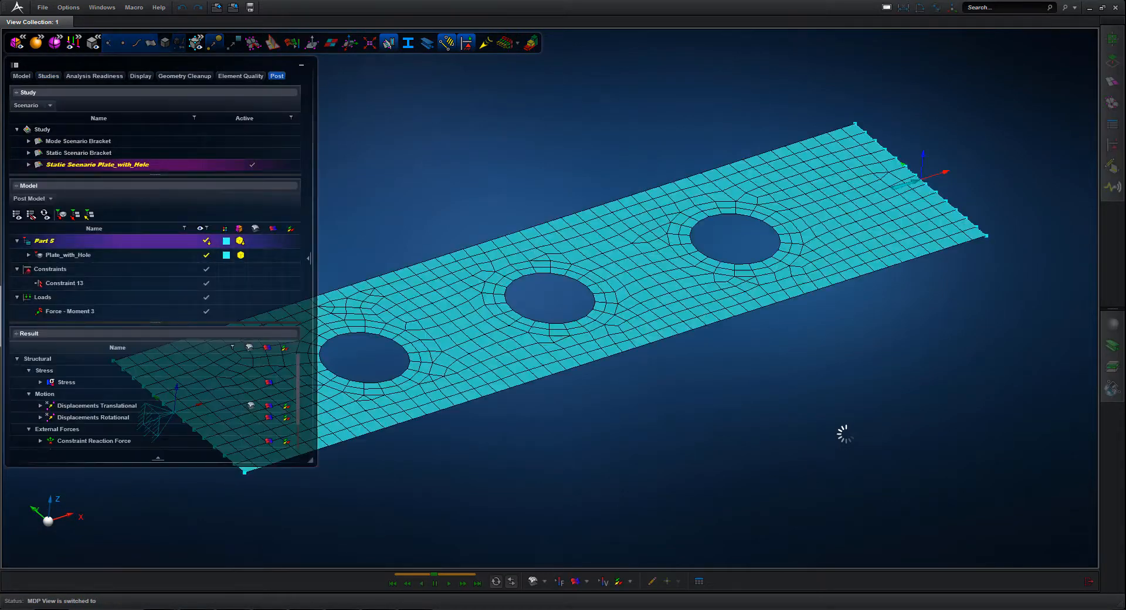
pyautogui.click(61, 506)
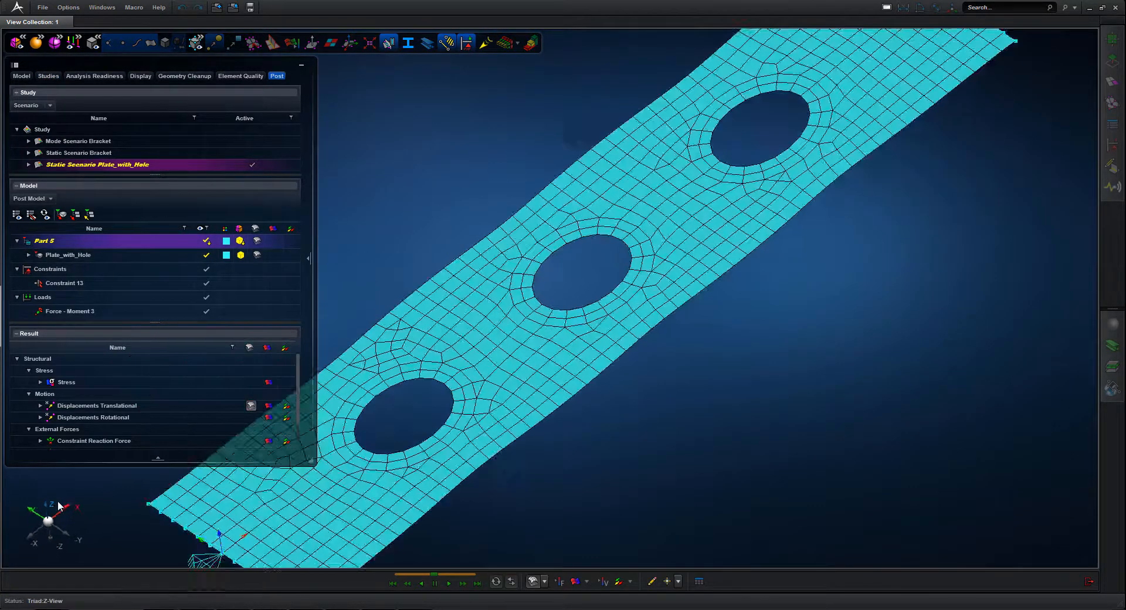
pyautogui.click(49, 524)
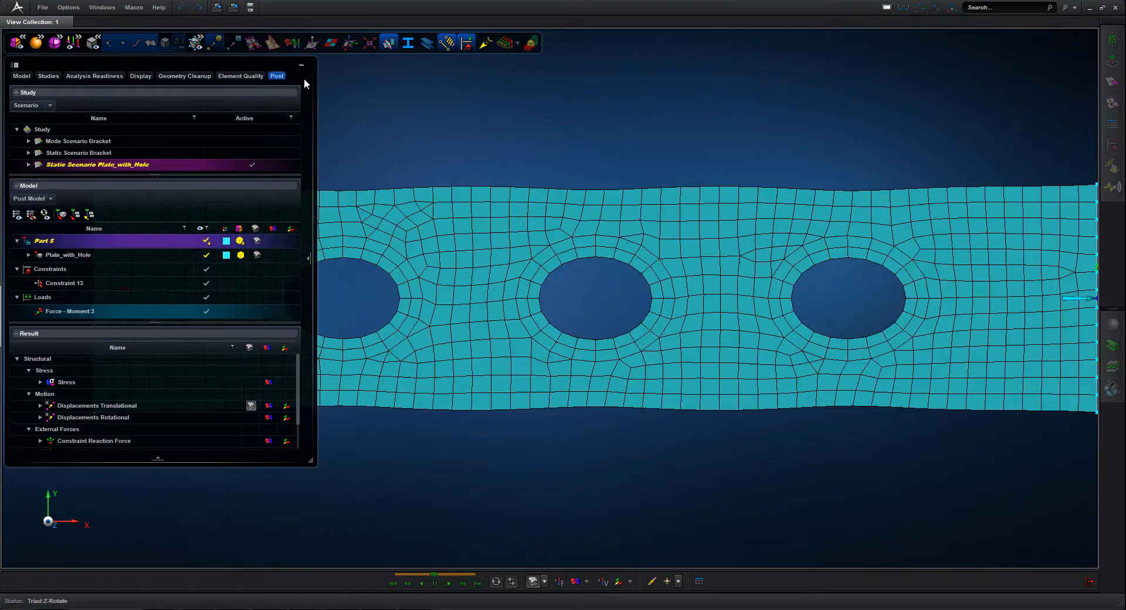
pyautogui.click(301, 64)
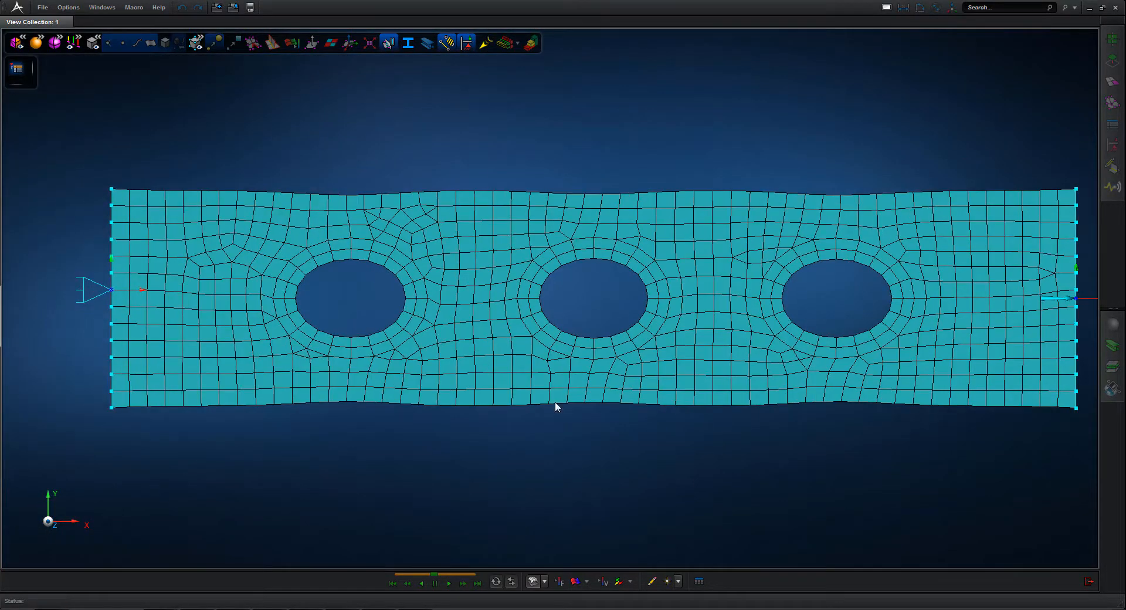
pyautogui.click(576, 581)
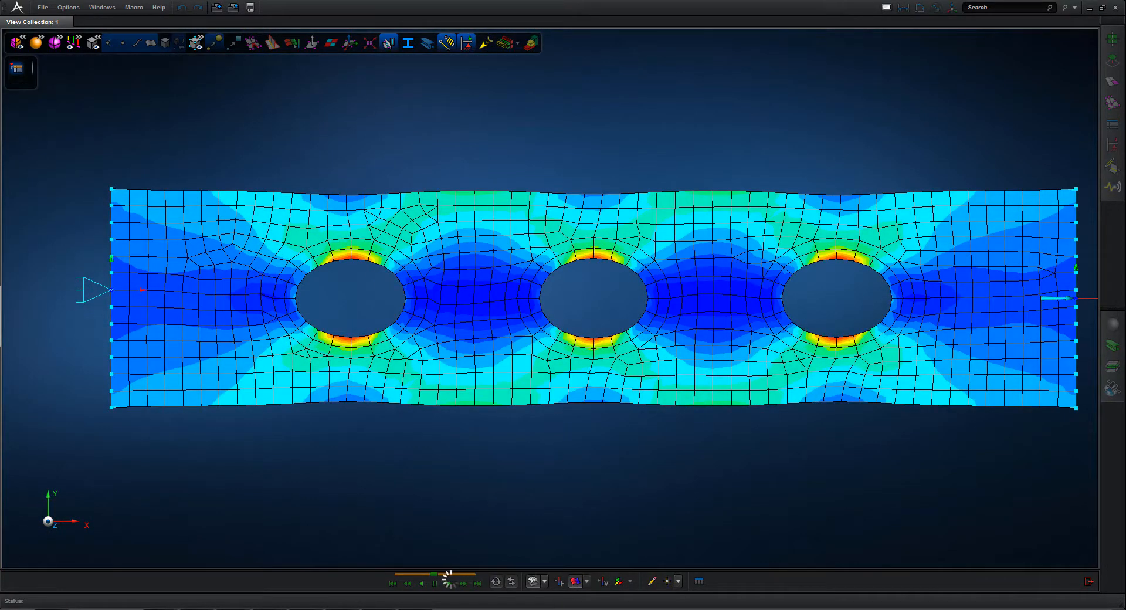
pyautogui.click(449, 584)
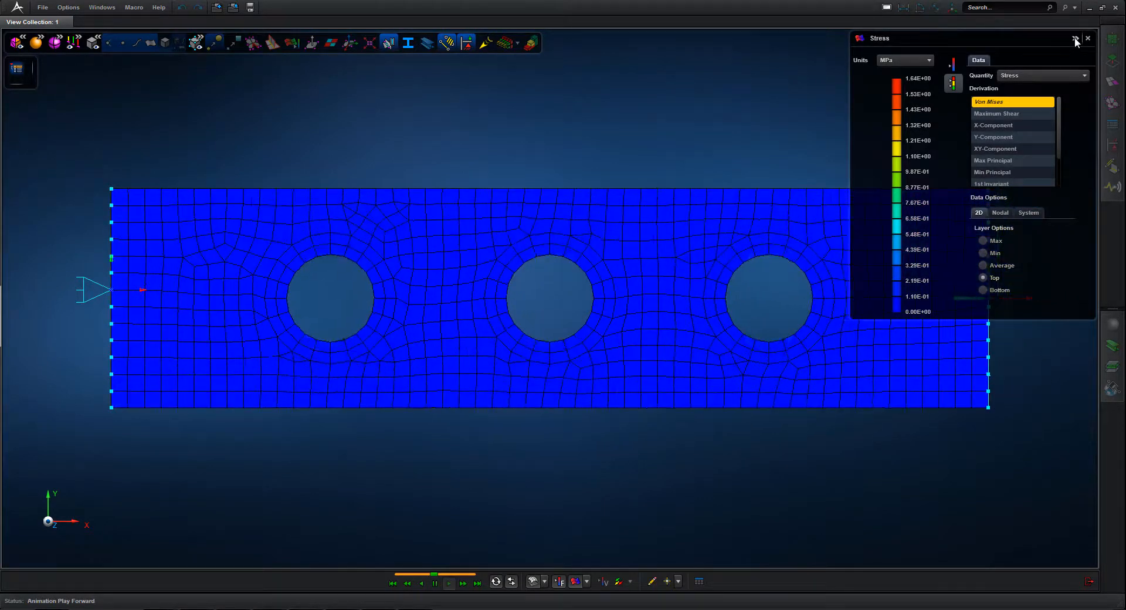
pyautogui.click(1075, 39)
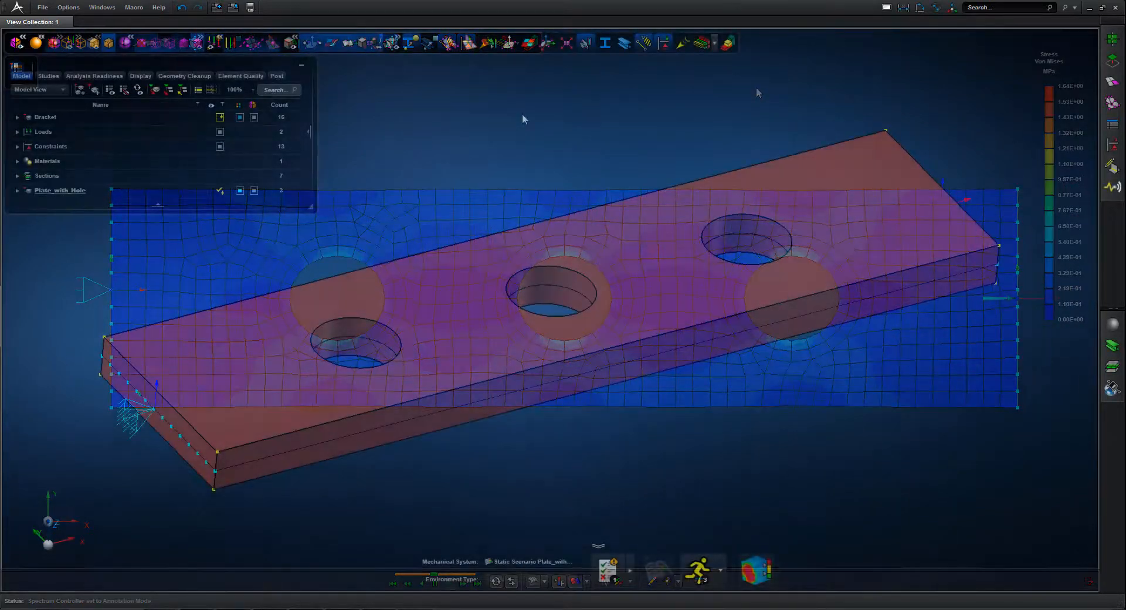
# Measure the diameter of each of the plate's three holes
pyautogui.click(936, 7)
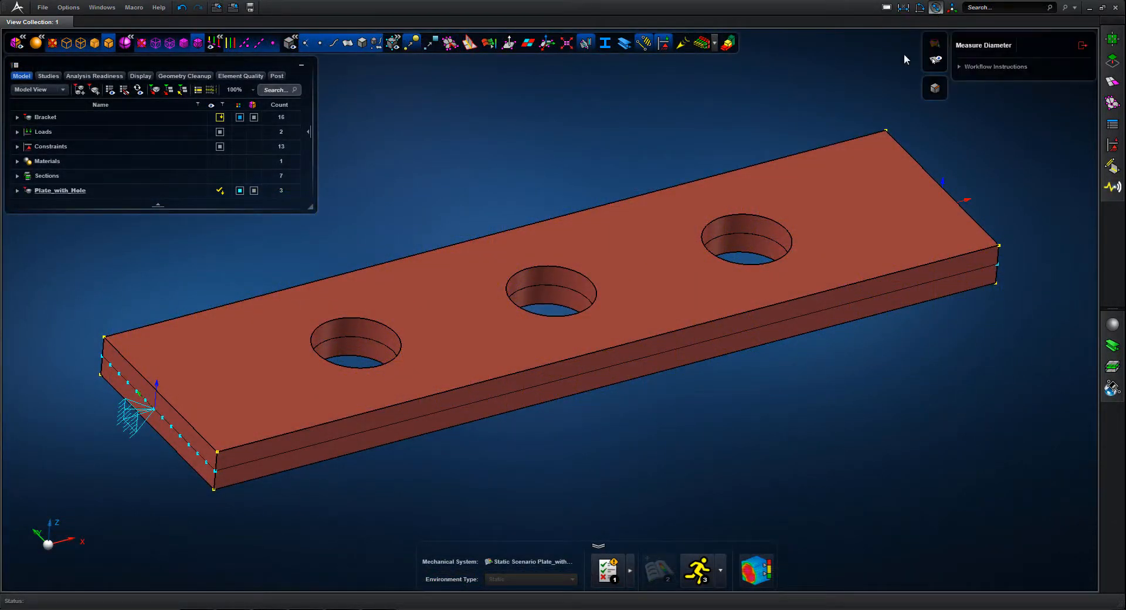
pyautogui.click(754, 213)
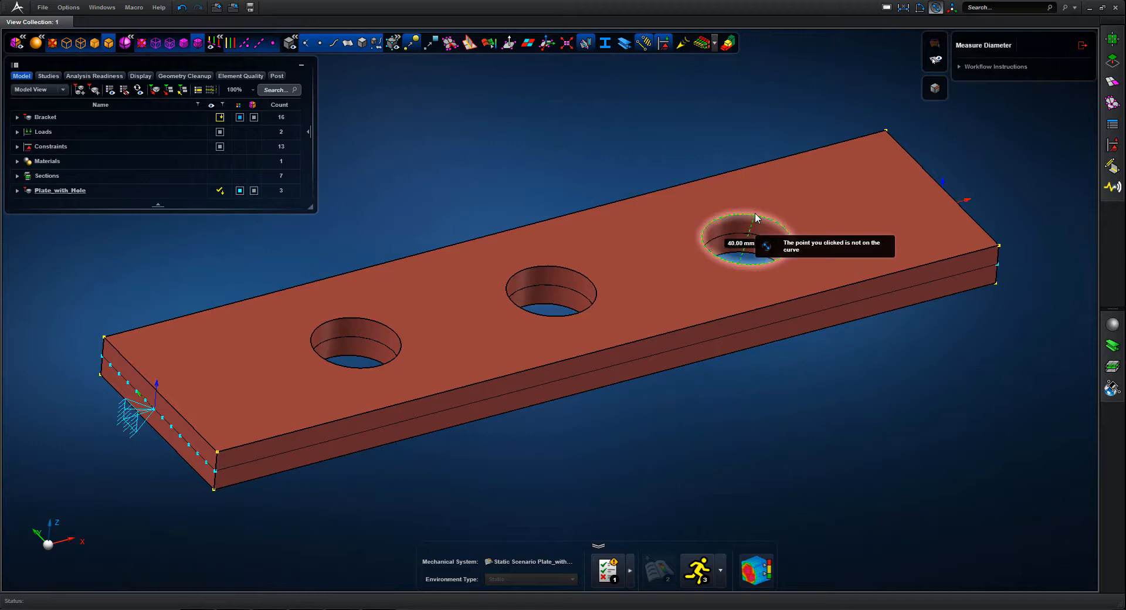
pyautogui.click(561, 265)
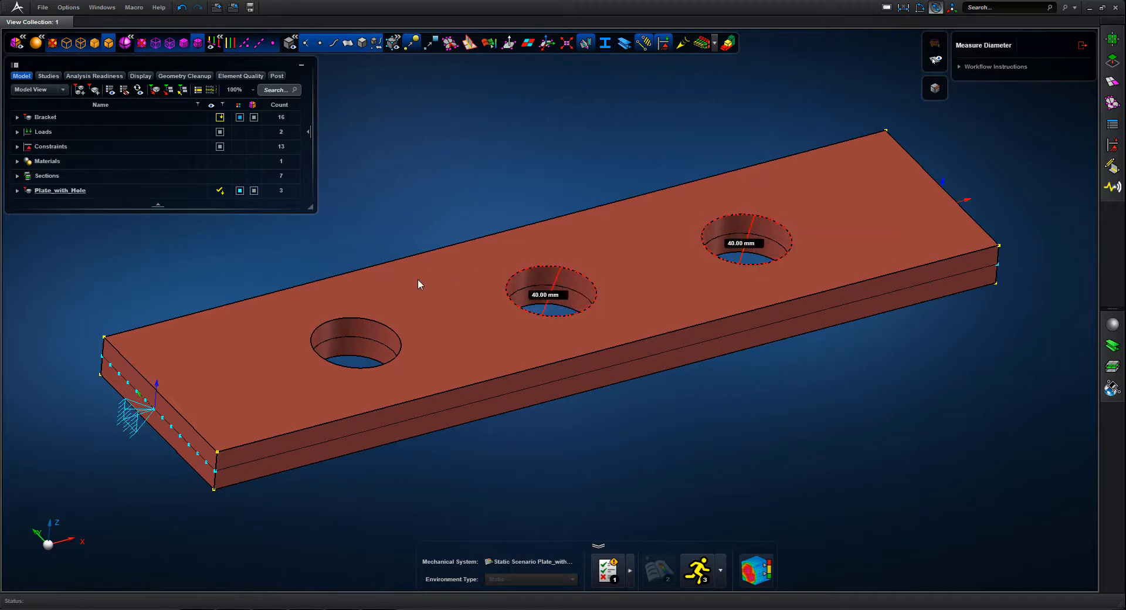
pyautogui.click(357, 319)
pyautogui.click(1081, 46)
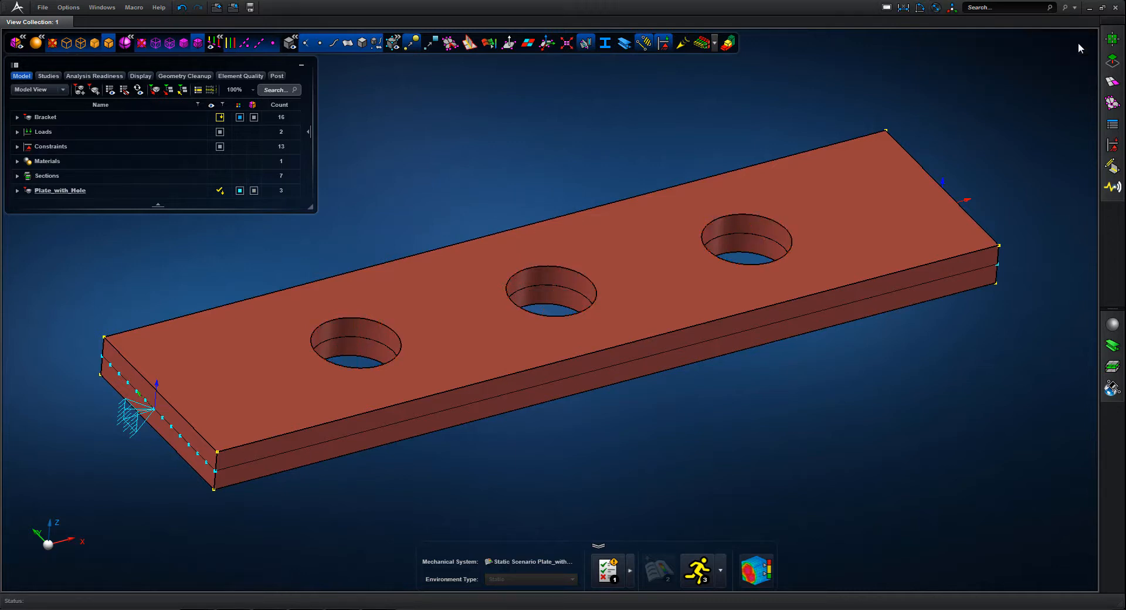
# Show the solid plate see-through over its mesh and Push/Pull the hole face nearest the loaded end to a 30 mm radius
pyautogui.click(57, 45)
pyautogui.click(1112, 63)
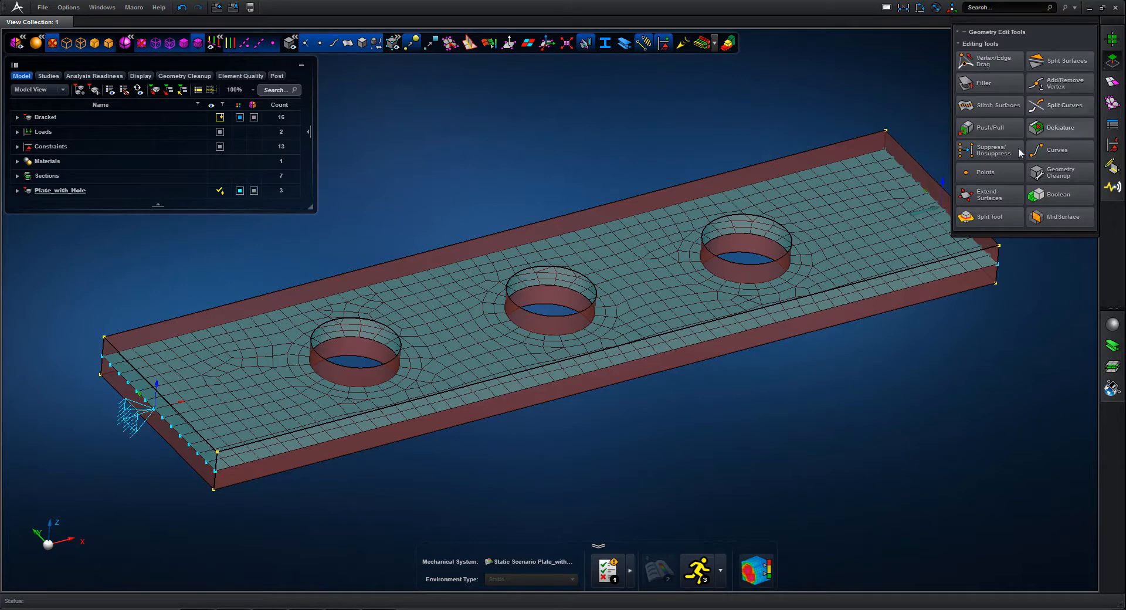
pyautogui.click(999, 134)
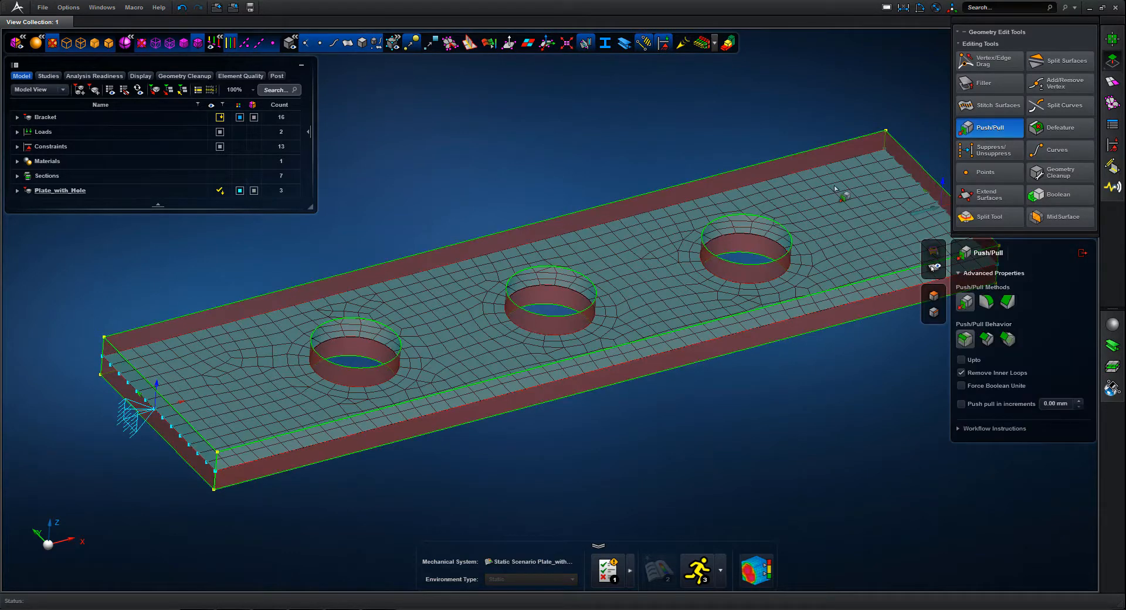
pyautogui.click(758, 227)
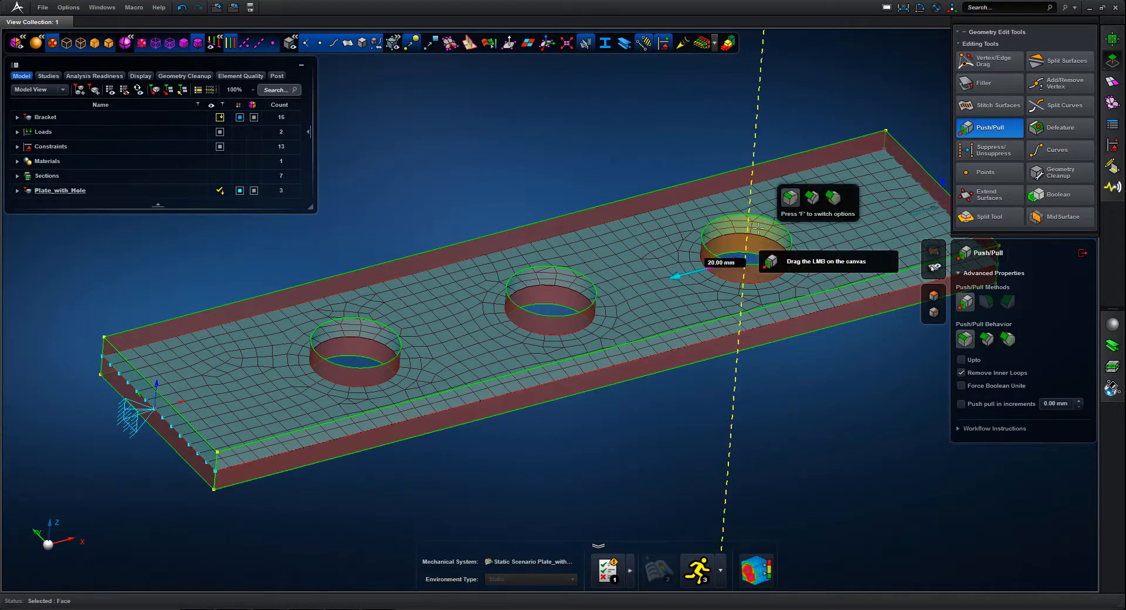
pyautogui.click(722, 263)
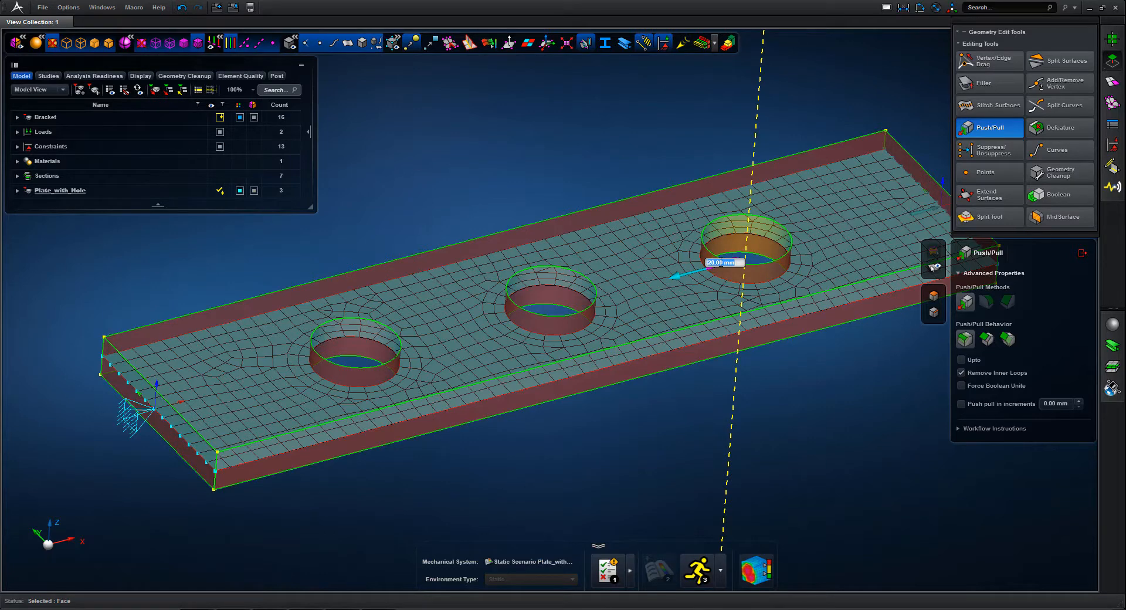
pyautogui.press('Return')
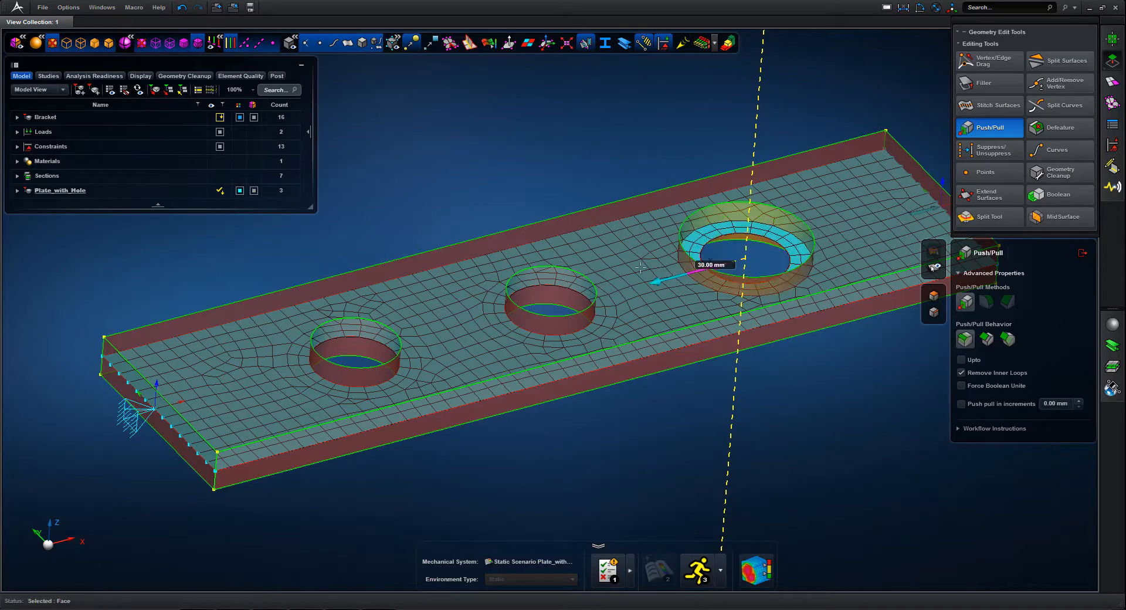
# Push/Pull the faces of the middle hole and the hole nearest the constrained end to a 30 mm radius
pyautogui.click(547, 280)
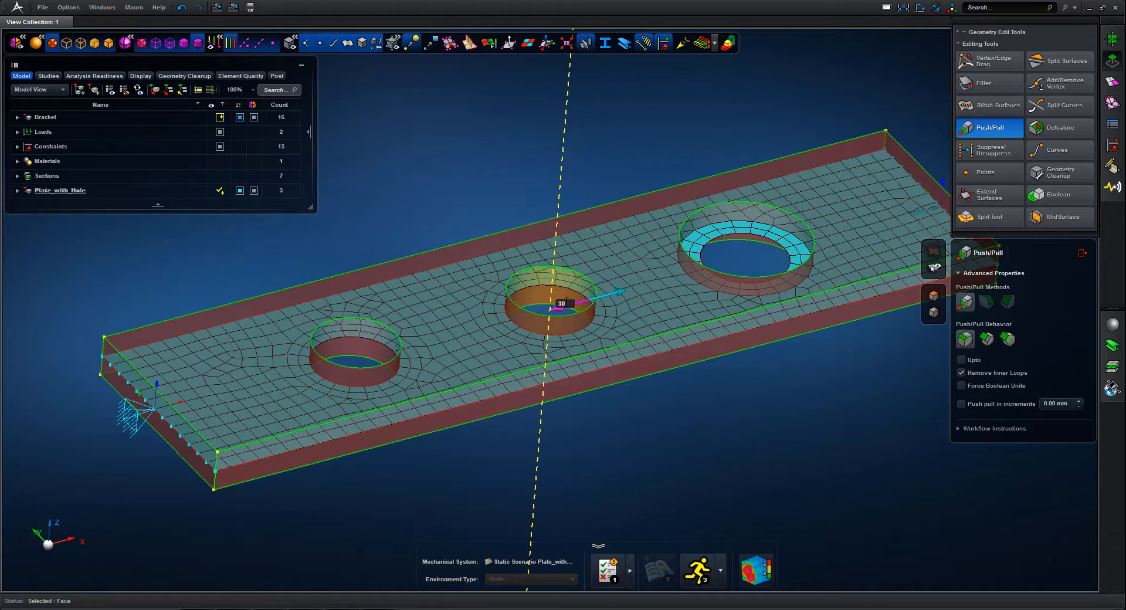
pyautogui.press('Return')
pyautogui.click(359, 332)
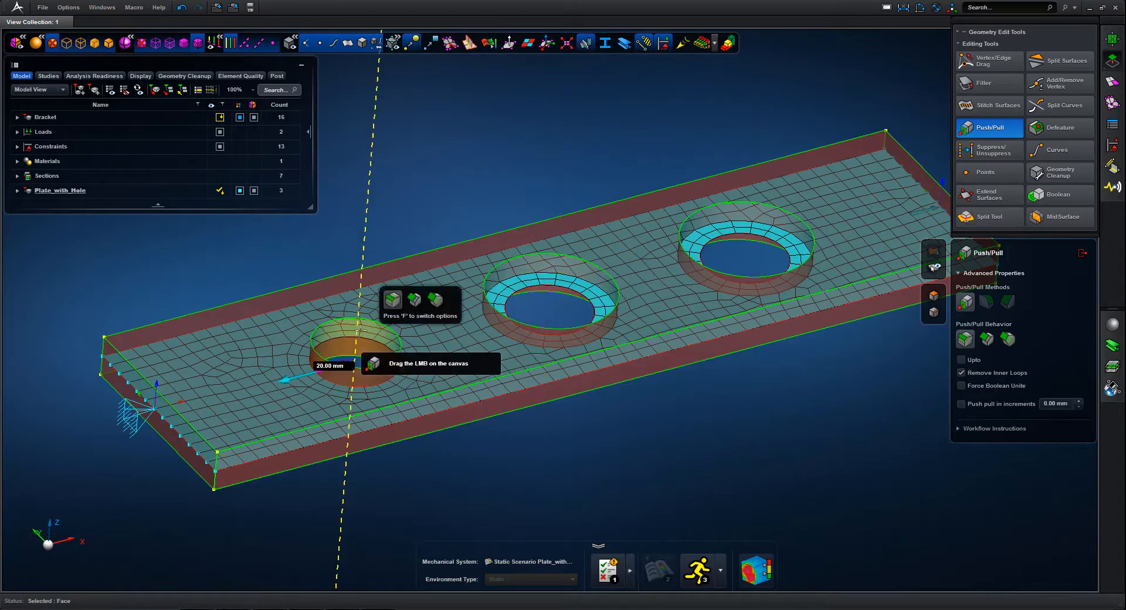
pyautogui.click(335, 366)
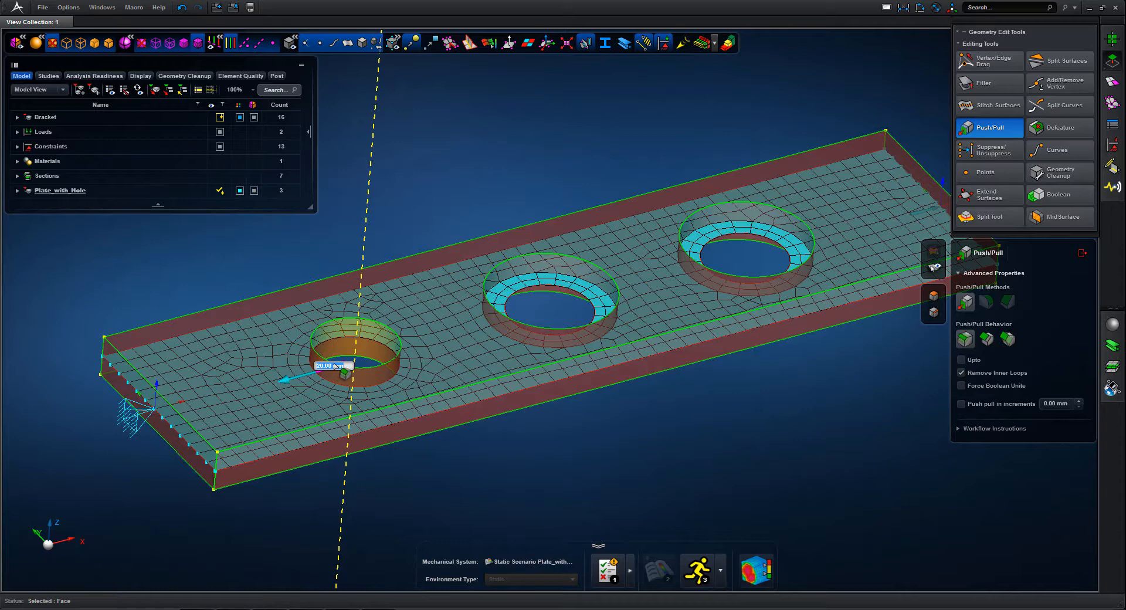
pyautogui.write('30')
pyautogui.press('Return')
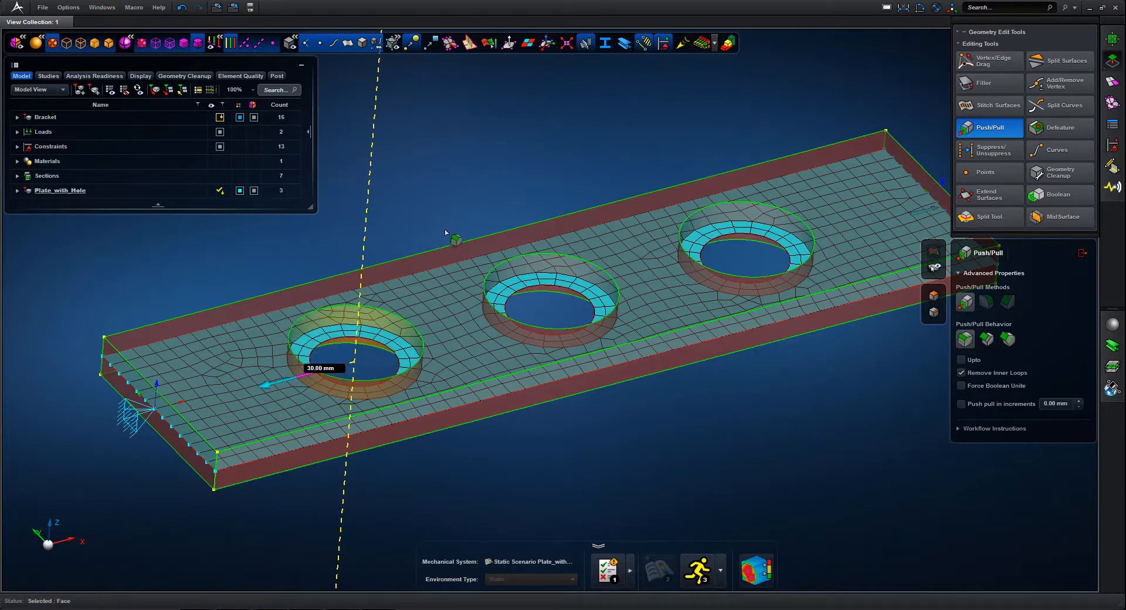
pyautogui.click(1082, 253)
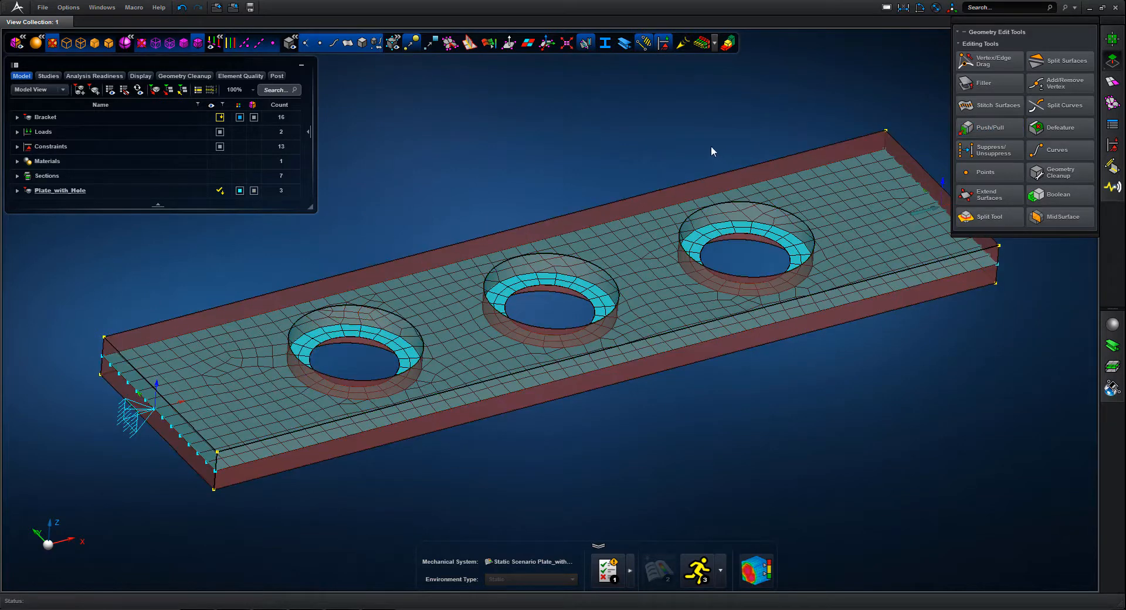
# Shade the solid plate and use Vertex/Edge Drag to snap the three mid-surface hole edges onto the enlarged solid hole faces
pyautogui.click(109, 43)
pyautogui.scroll(2, 540, 154)
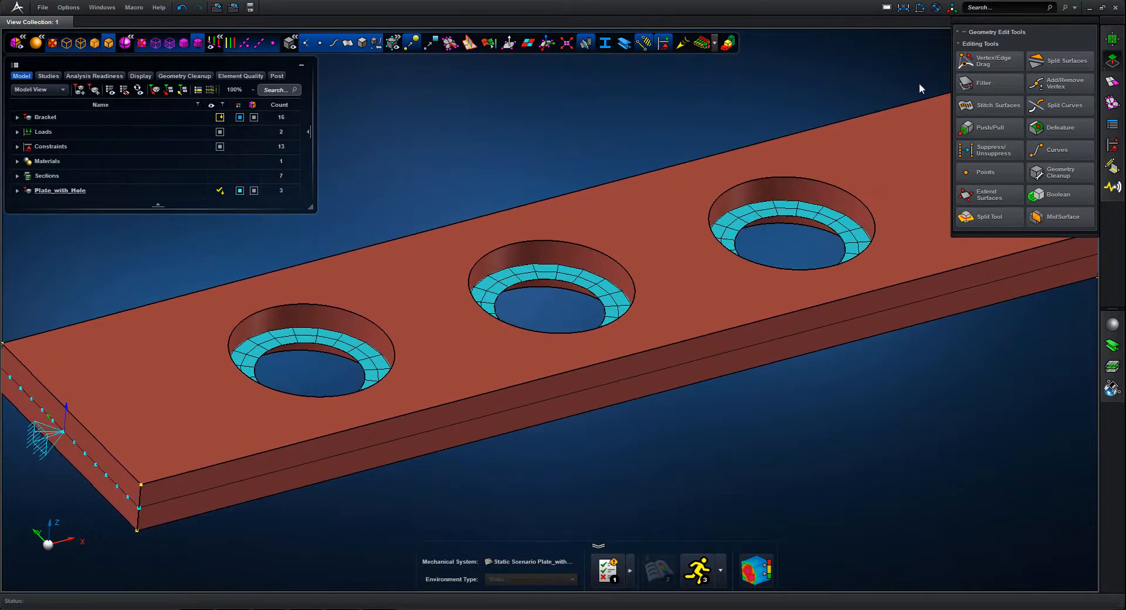
pyautogui.click(992, 61)
pyautogui.click(817, 207)
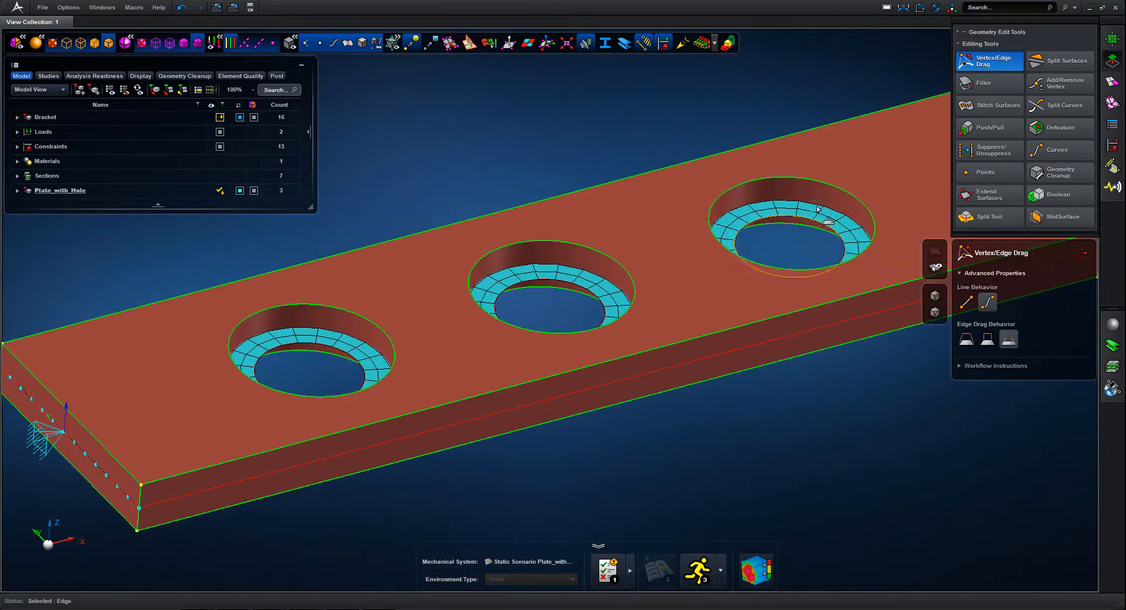
pyautogui.moveTo(818, 208); pyautogui.dragTo(701, 238)
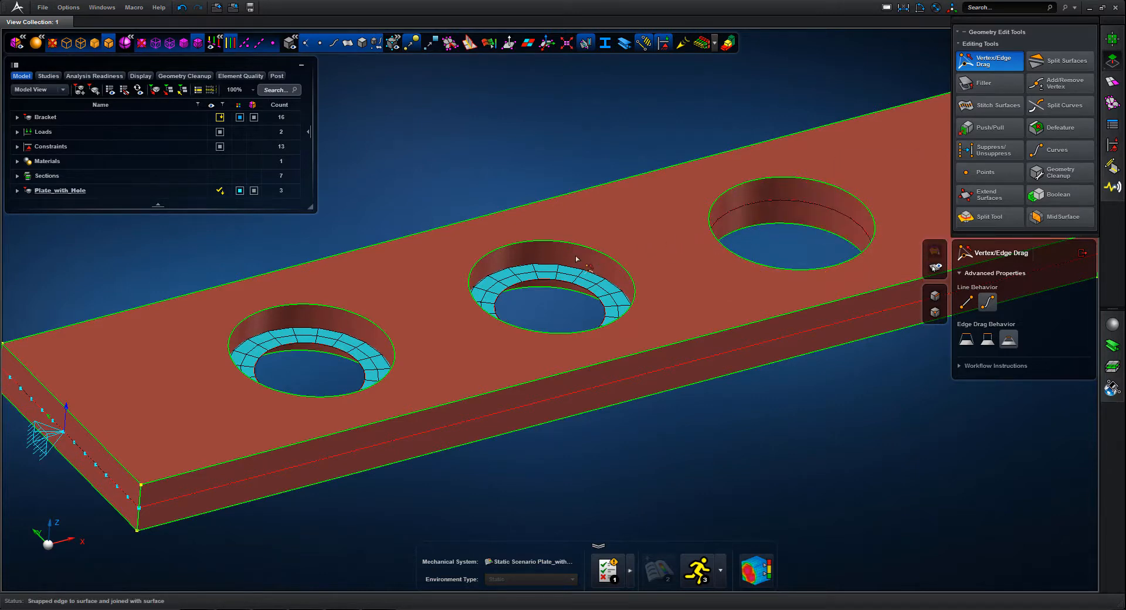
pyautogui.moveTo(561, 281); pyautogui.dragTo(564, 259)
pyautogui.moveTo(311, 344); pyautogui.dragTo(323, 321)
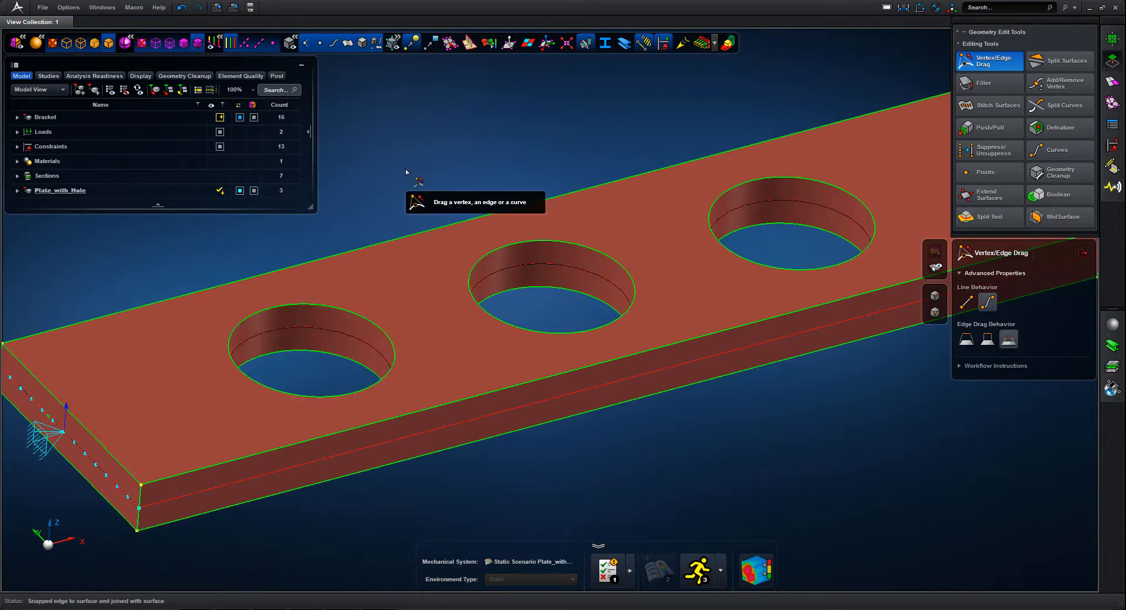
# Finish Vertex/Edge Drag, hide the solid geometry and check the shell mesh around the enlarged holes with its thickness displayed
pyautogui.scroll(-2, 406, 174)
pyautogui.click(362, 45)
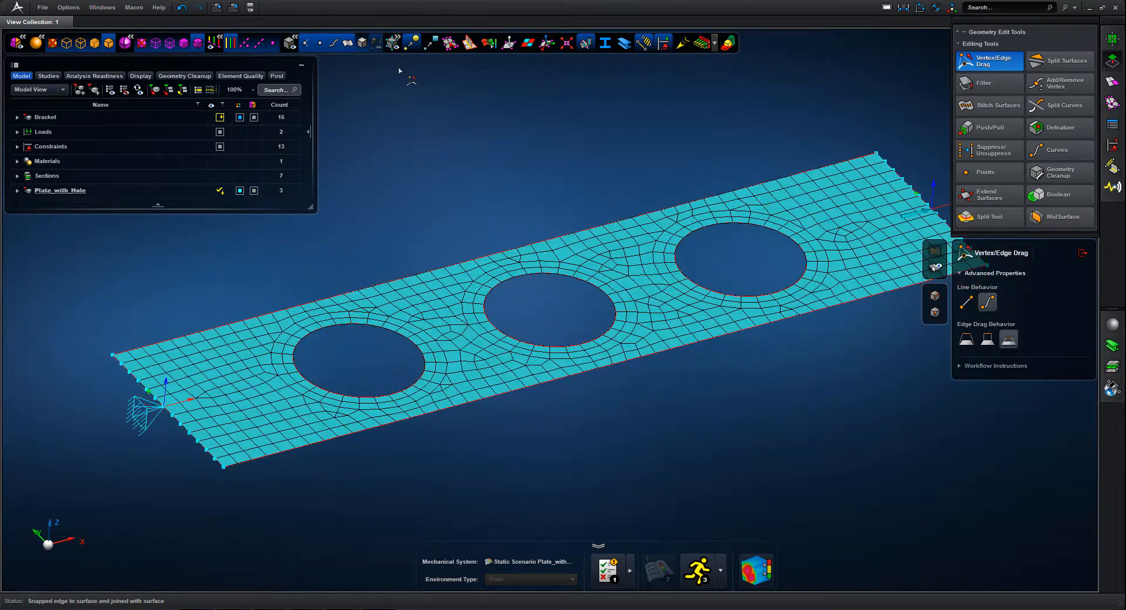
pyautogui.click(1082, 254)
pyautogui.click(1112, 61)
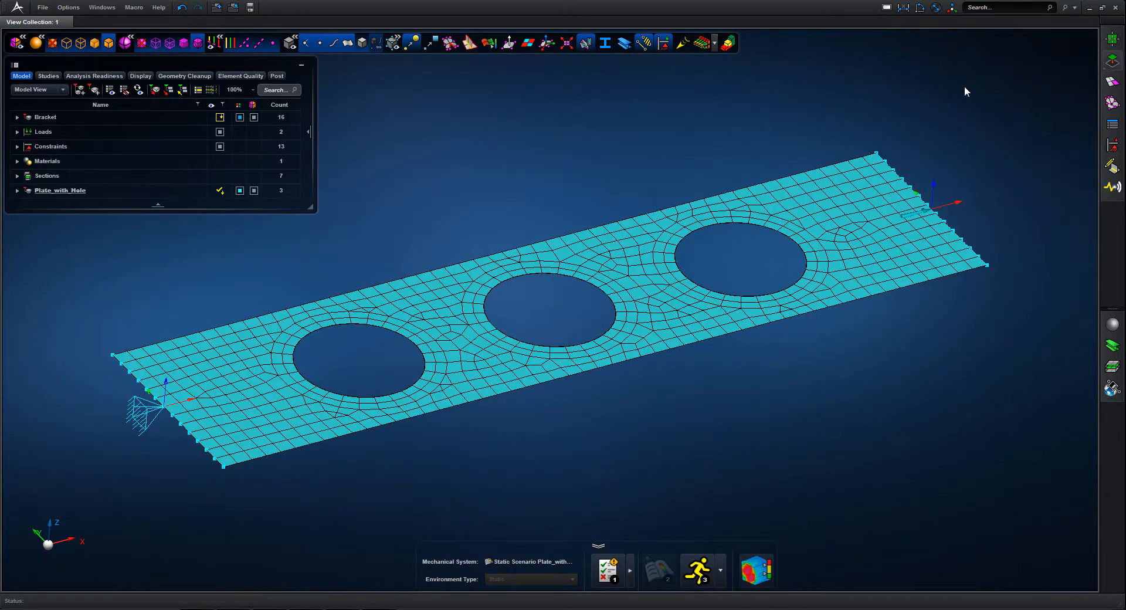
pyautogui.click(701, 45)
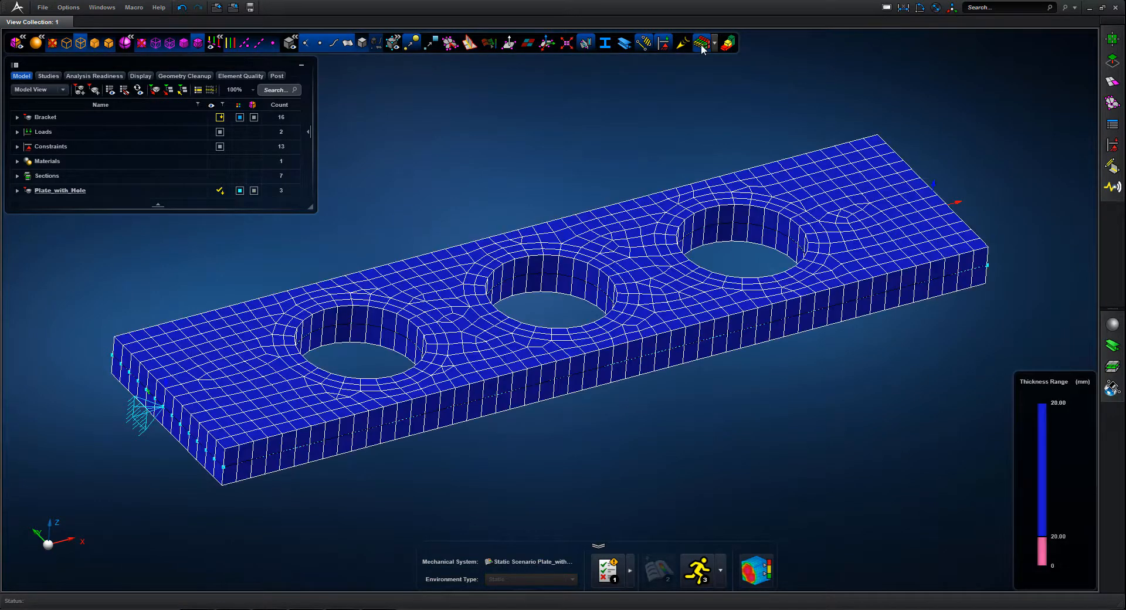
pyautogui.click(701, 46)
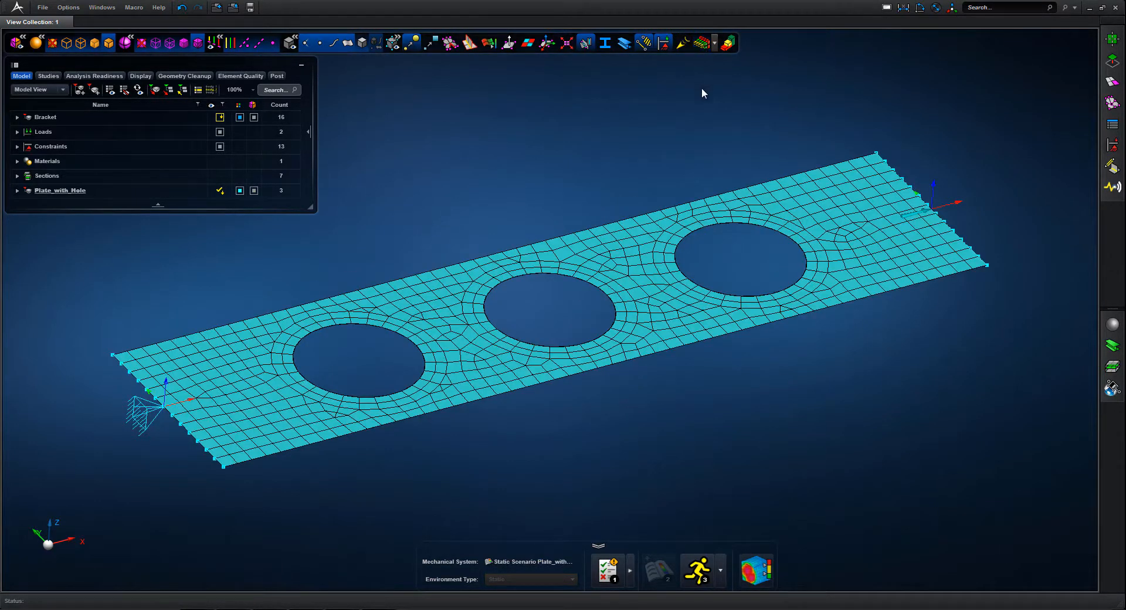